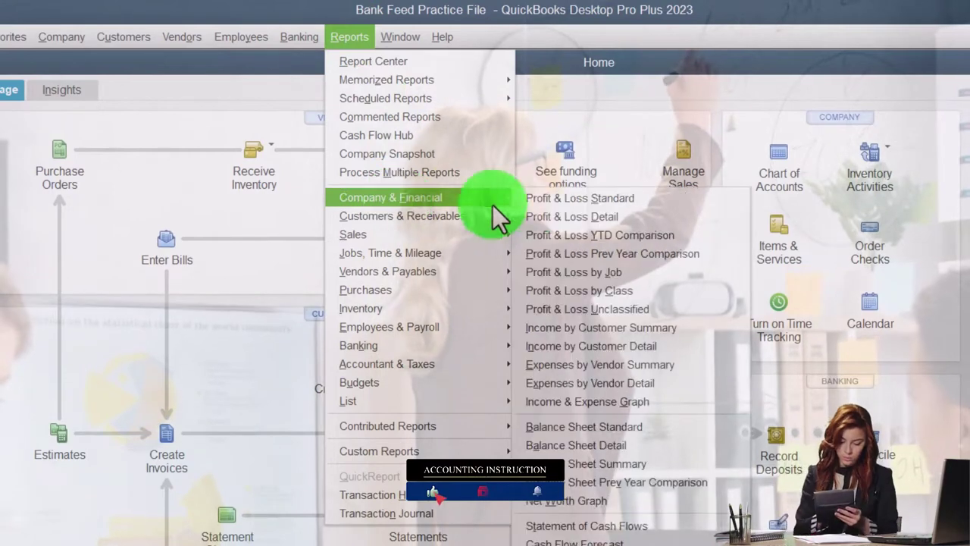
- Open the Profit & Loss Standard report and set its date range from 01/01/2022 to 12/31/2022
left_click(552, 202)
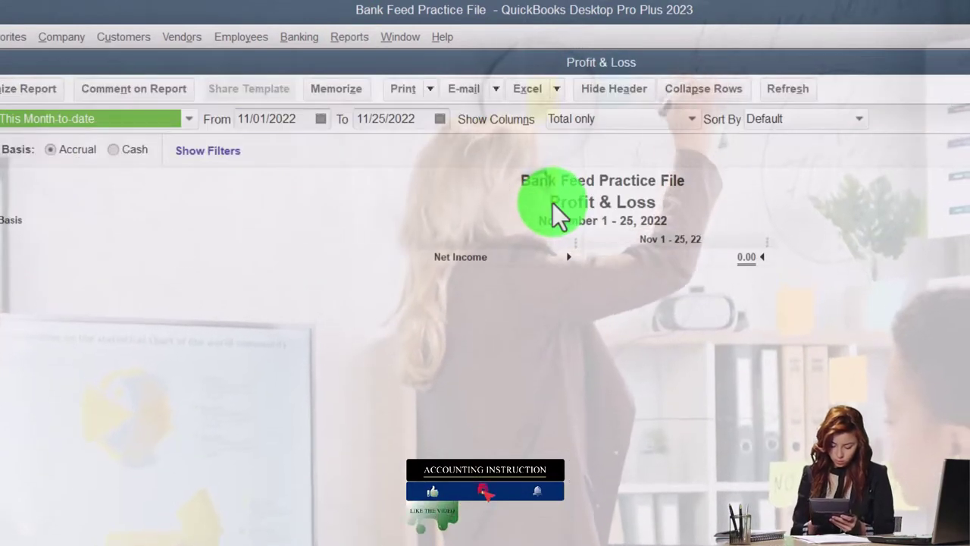
type("010122")
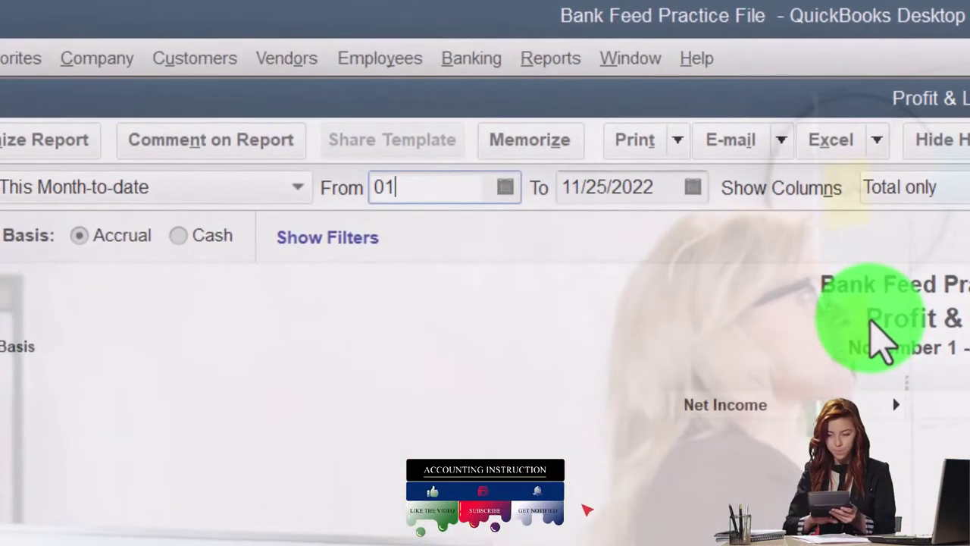
key("Tab")
type("12")
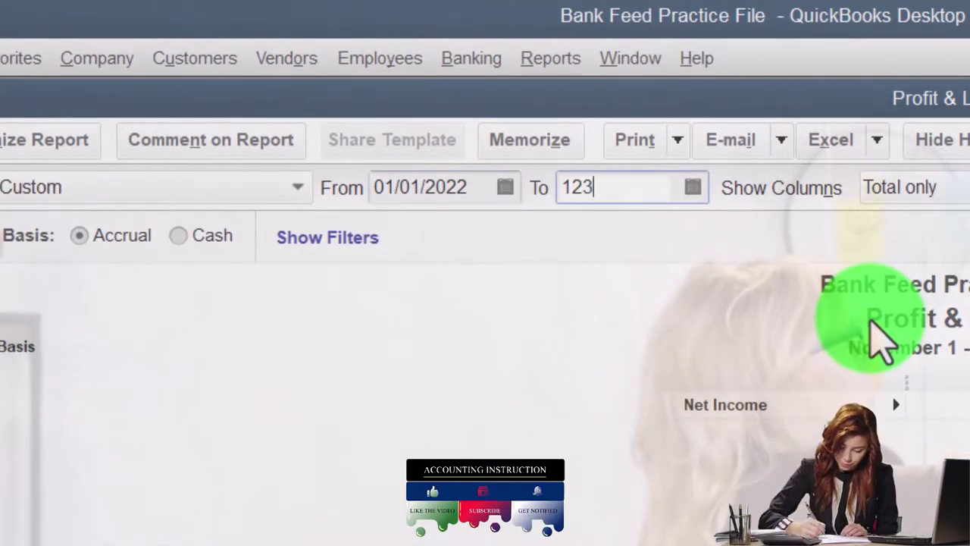
key("Tab")
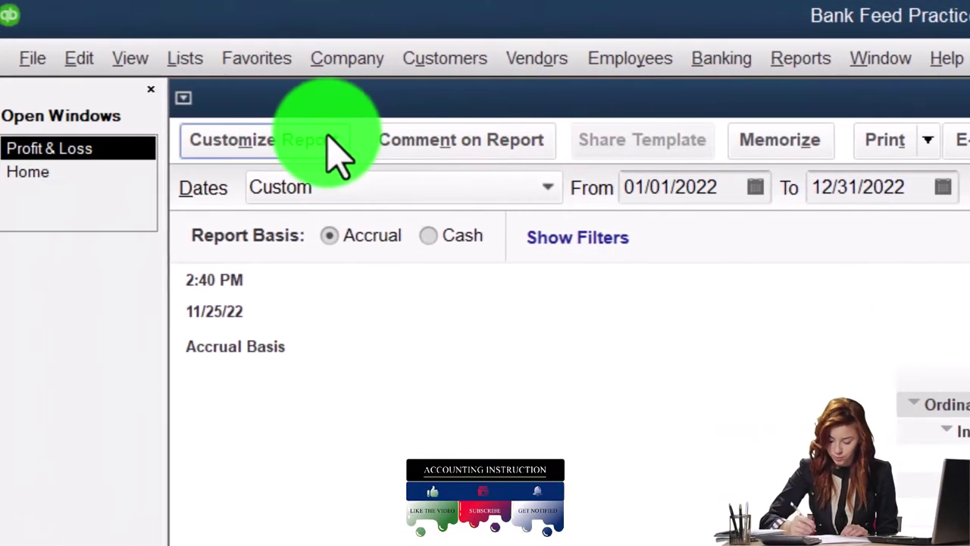
- Customize the Profit & Loss report with a larger Column Labels font, accepting the font change prompt and applying the modification
left_click(75, 140)
left_click(948, 65)
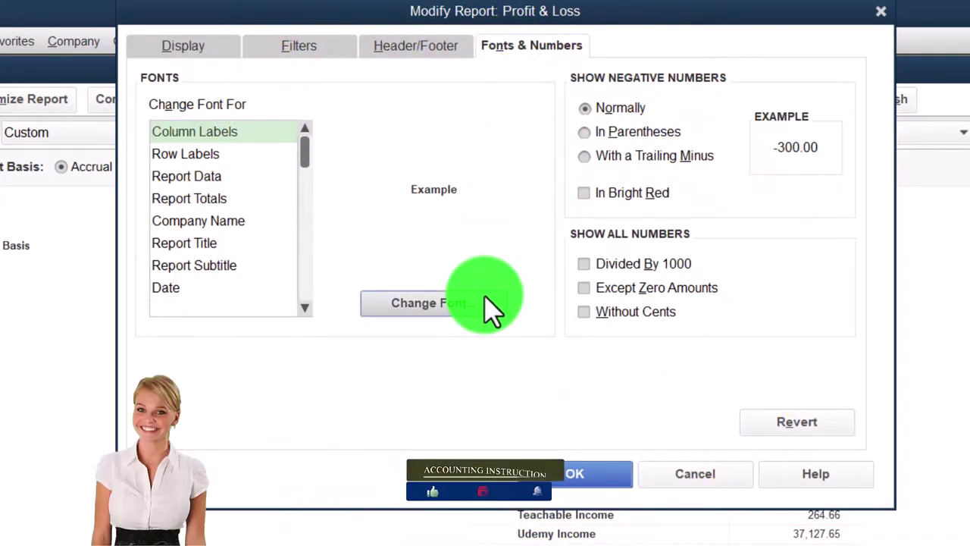
left_click(486, 304)
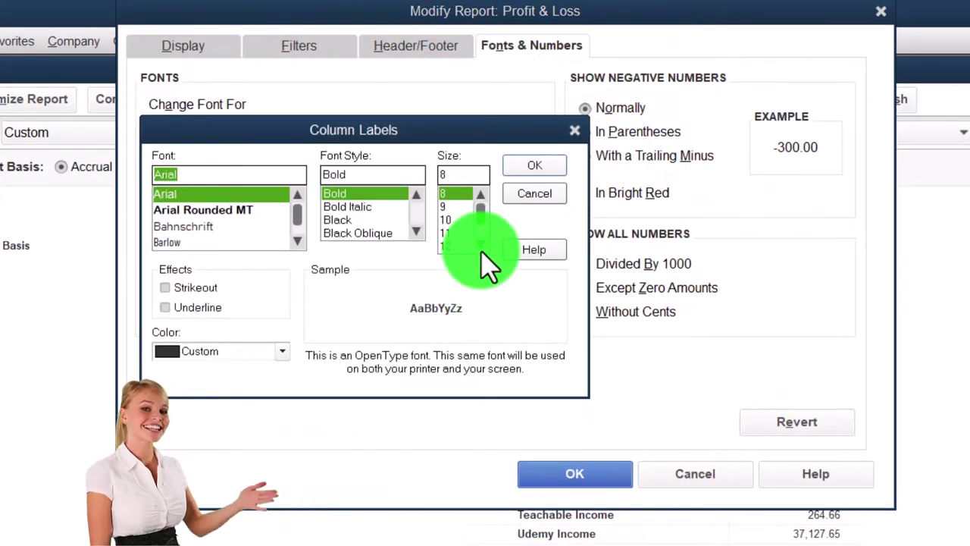
left_click(530, 169)
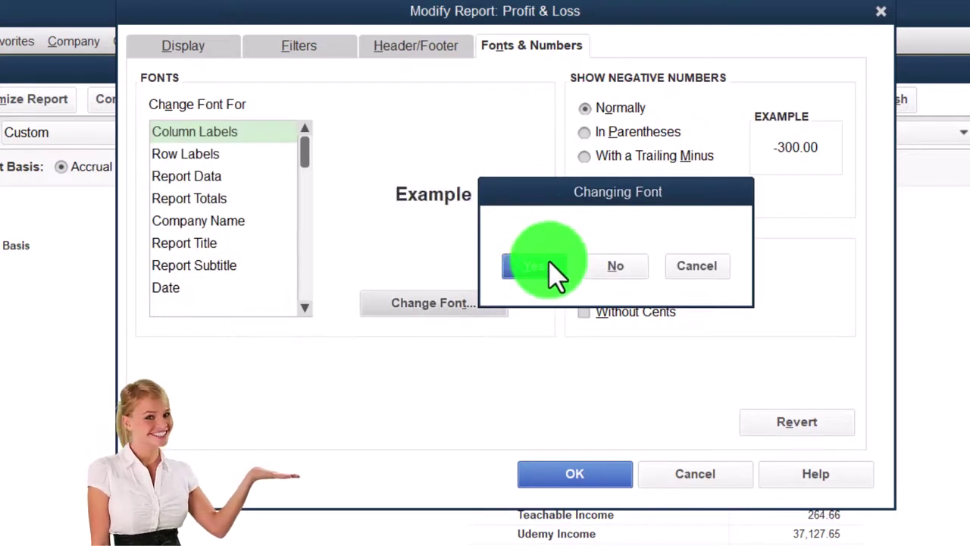
left_click(544, 265)
left_click(576, 469)
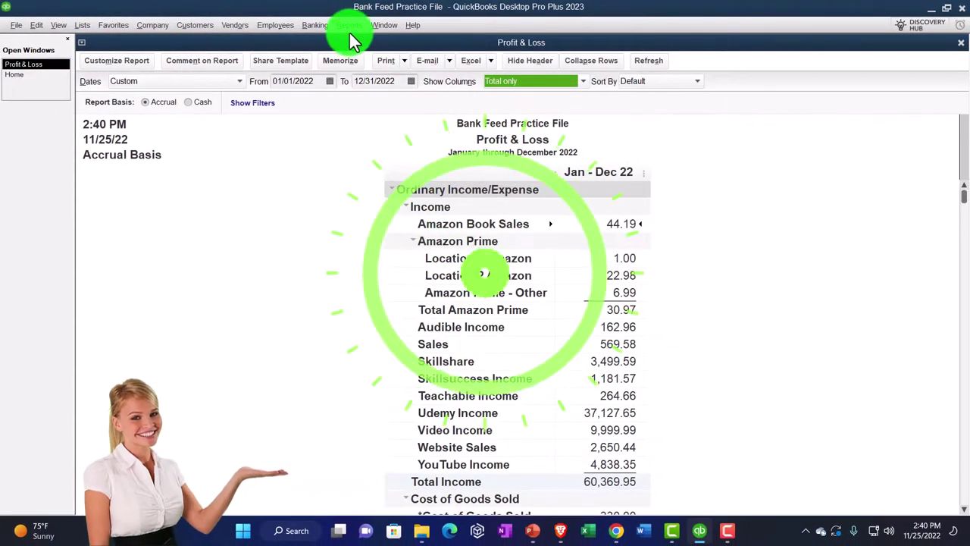
- Open the Balance Sheet Standard report and customize its date range from 01/01/2022 to 12/31/2022
left_click(349, 27)
left_click(398, 136)
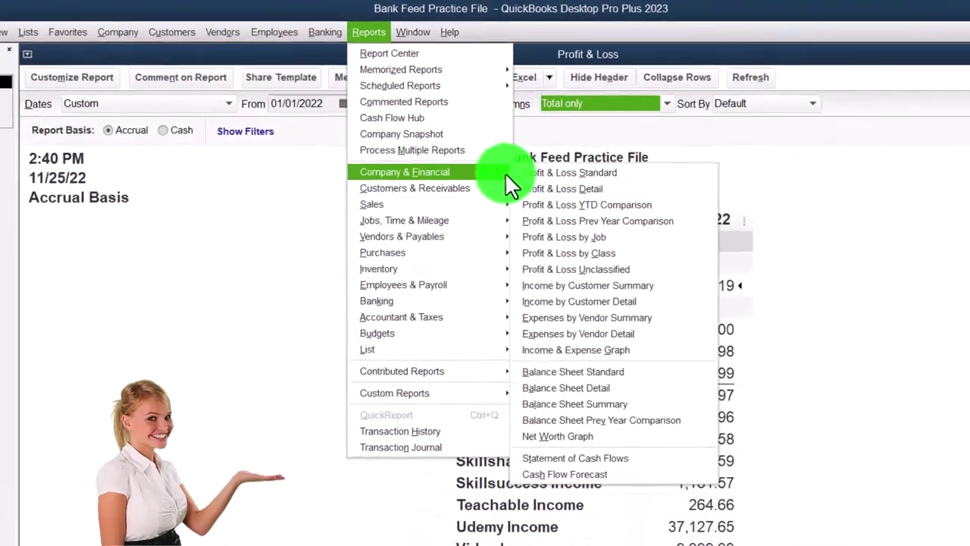
left_click(614, 373)
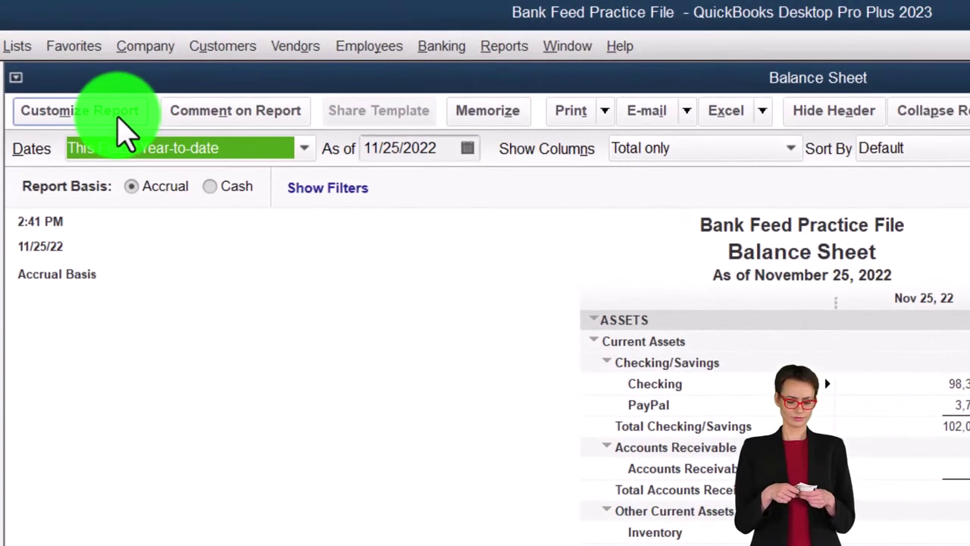
left_click(120, 128)
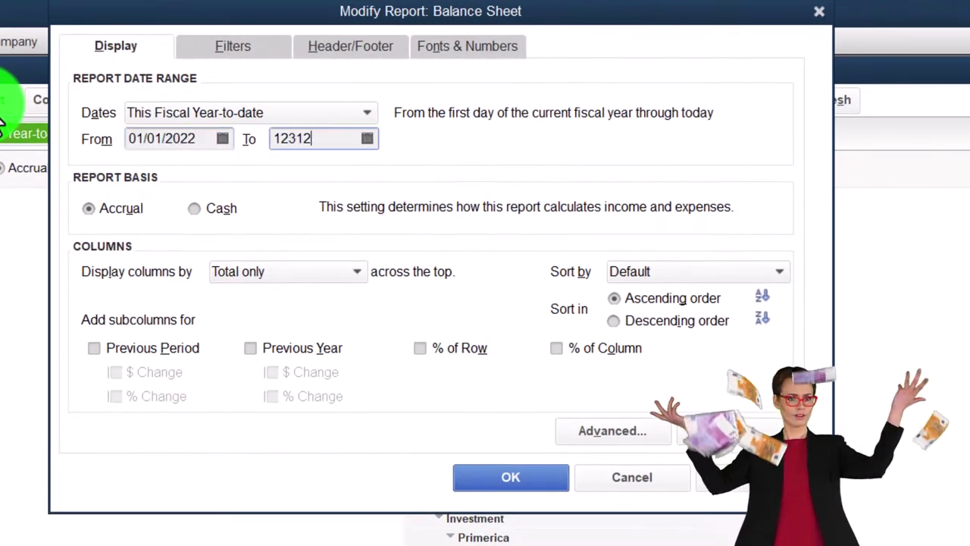
- Set the Balance Sheet's Column Labels font size to 14, accept the font change prompt and apply the report modification
left_click(432, 47)
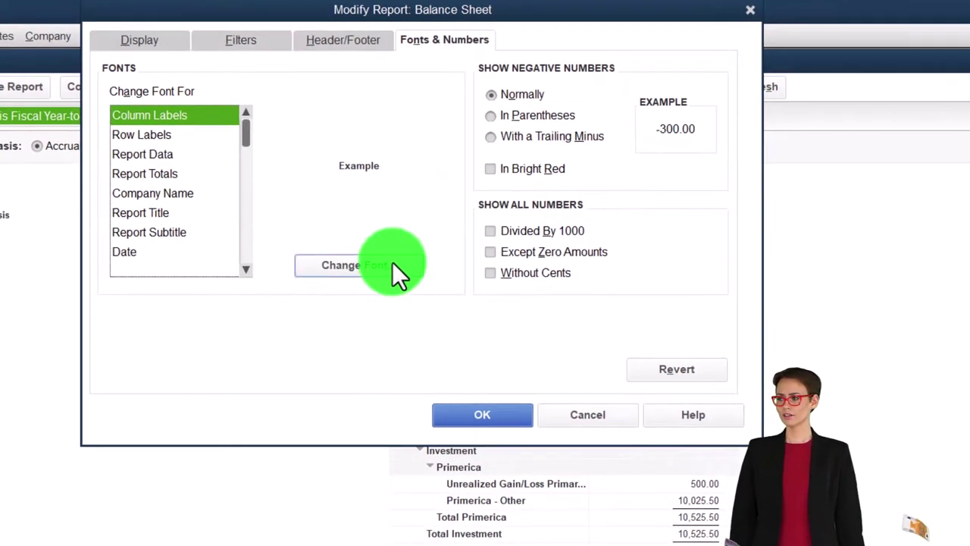
left_click(391, 265)
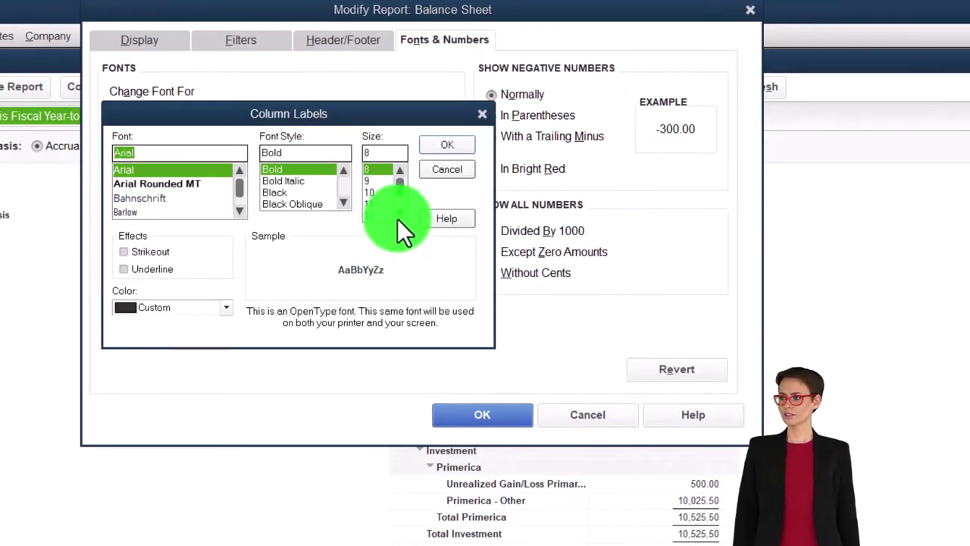
left_click(377, 213)
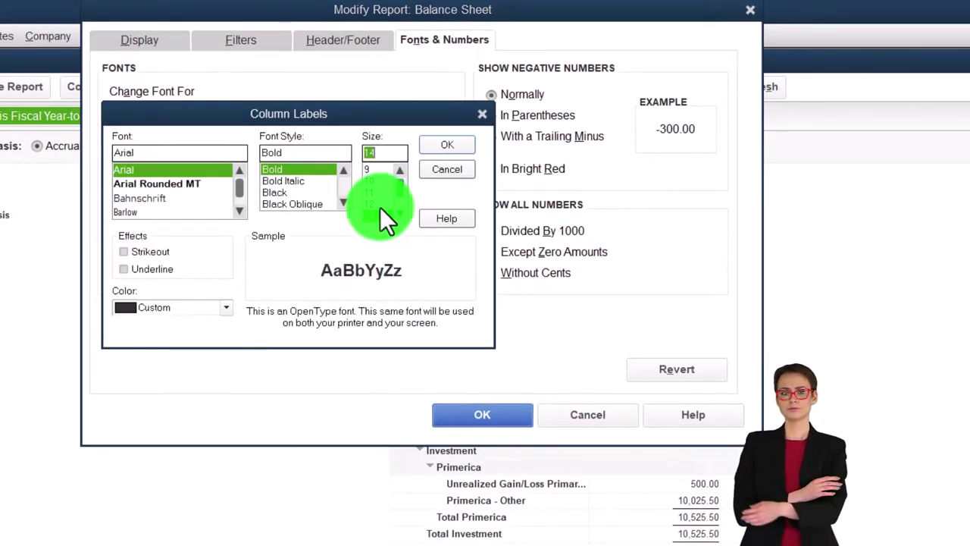
left_click(432, 146)
left_click(450, 232)
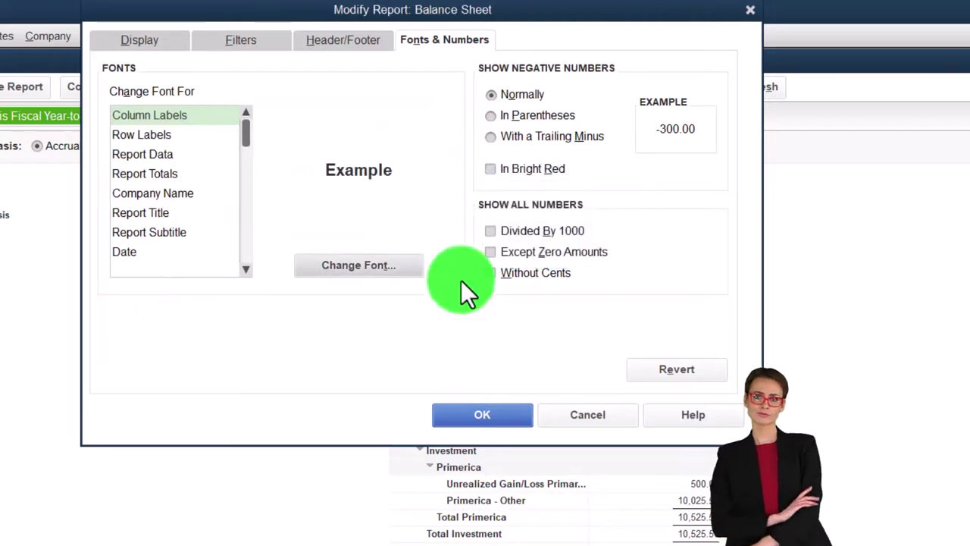
left_click(482, 414)
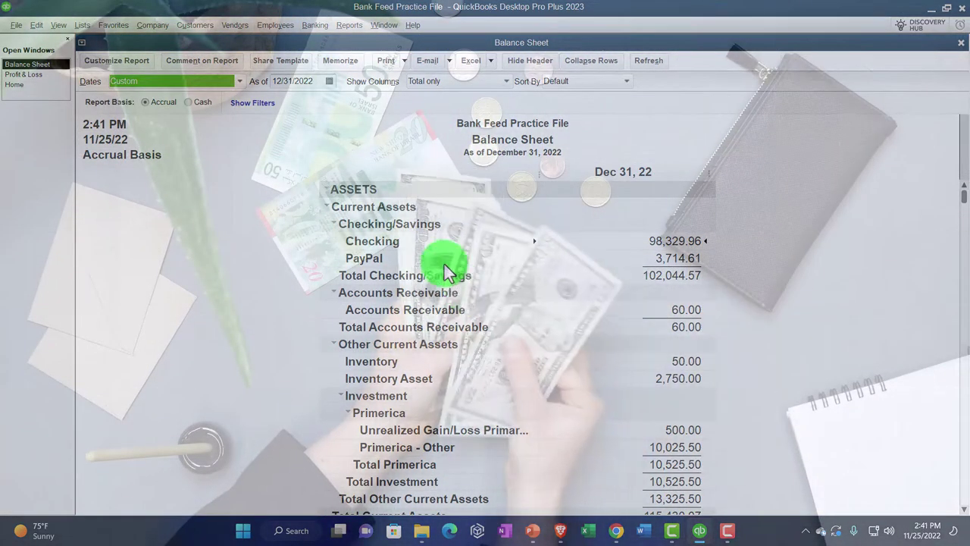
- Open the Bank Feeds Center for the bank and credit card accounts
left_click(315, 27)
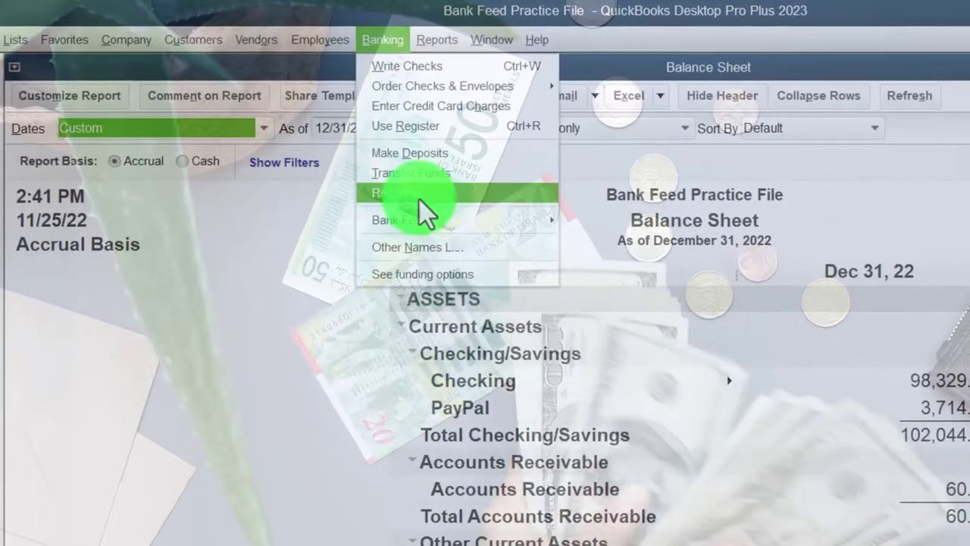
mouse_move(443, 220)
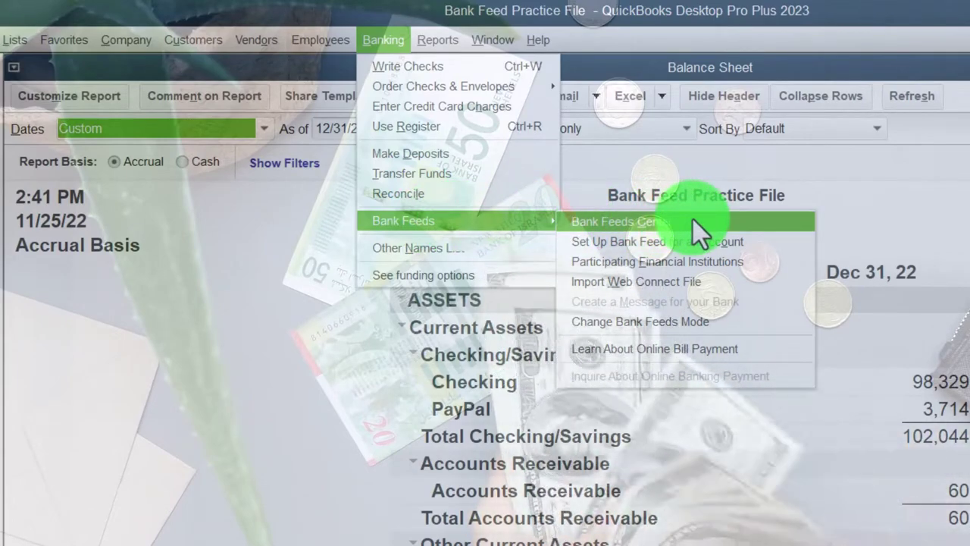
left_click(692, 218)
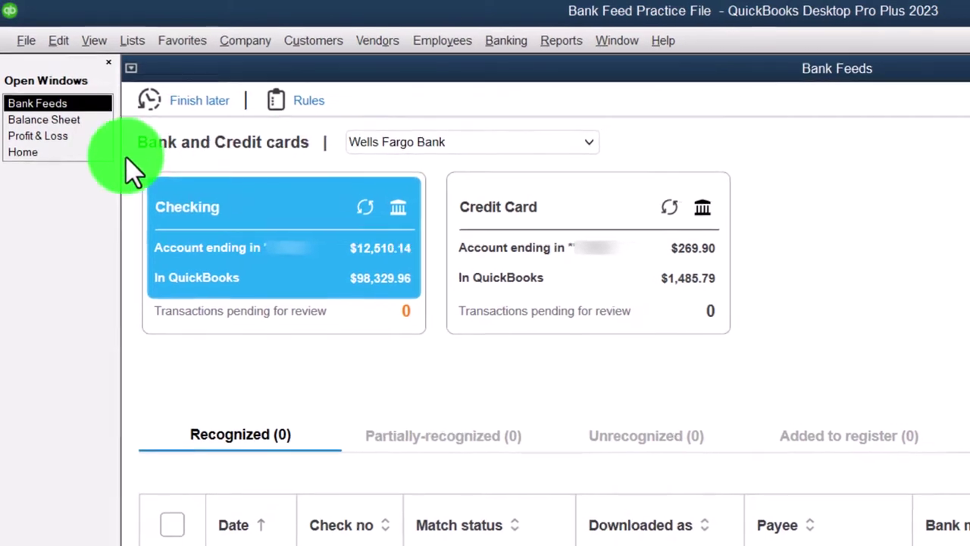
- Return to the Home page and examine the Create Sales Receipts and Create Invoices items in the customer workflow
left_click(32, 150)
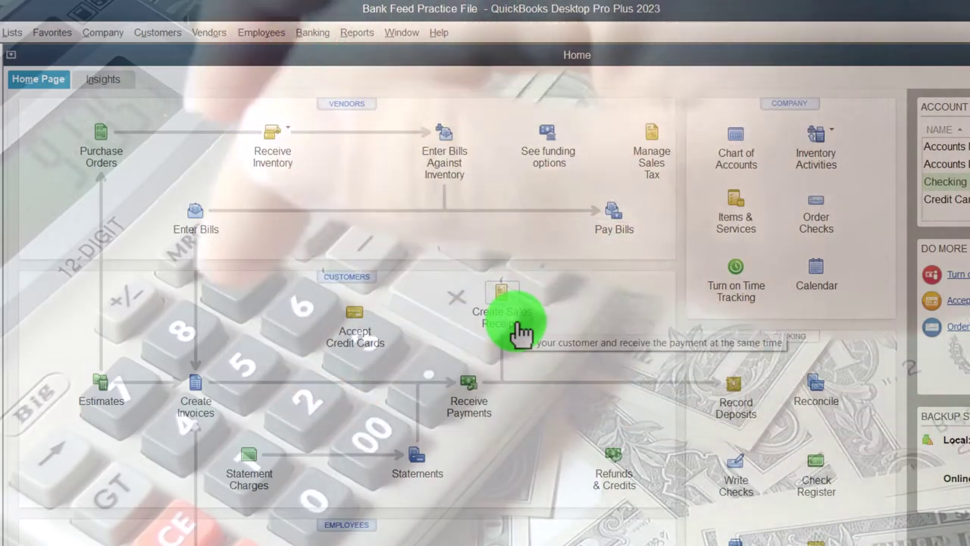
left_click(518, 326)
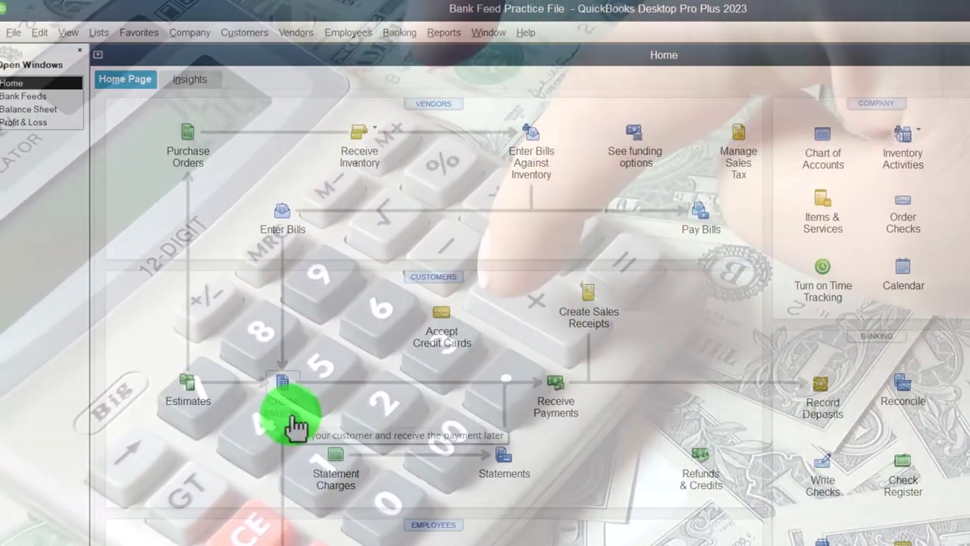
left_click(227, 425)
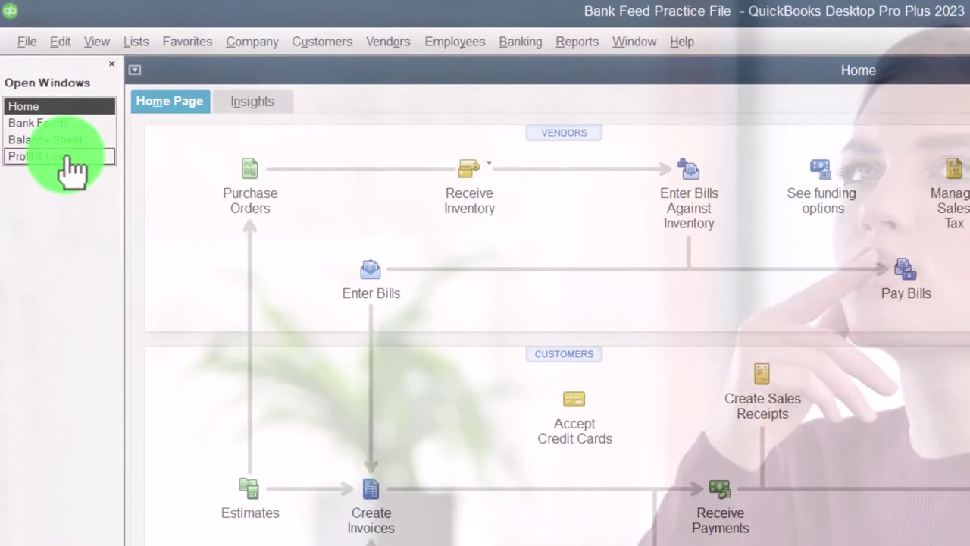
- Switch to the Balance Sheet, collapse the Assets and Liabilities & Equity sections, and expand Assets again
left_click(66, 141)
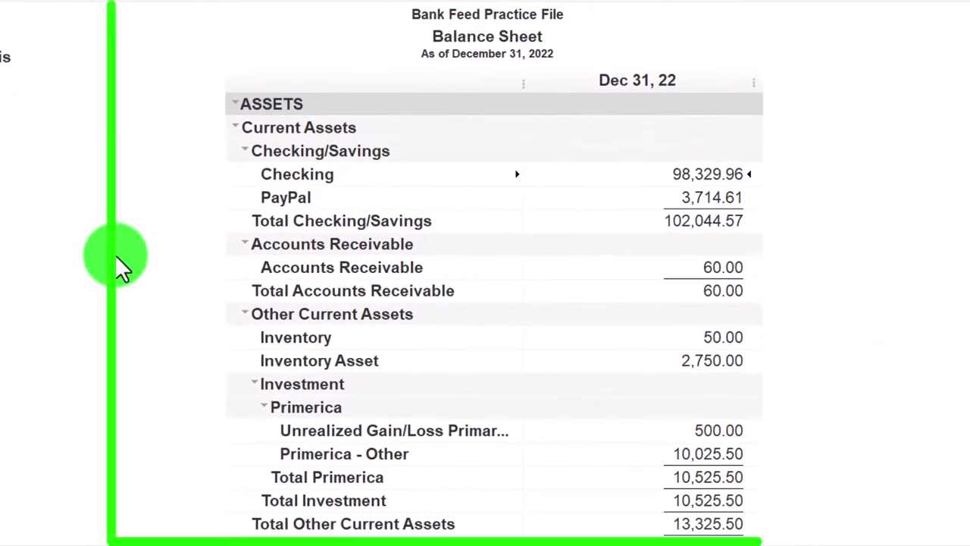
left_click(235, 106)
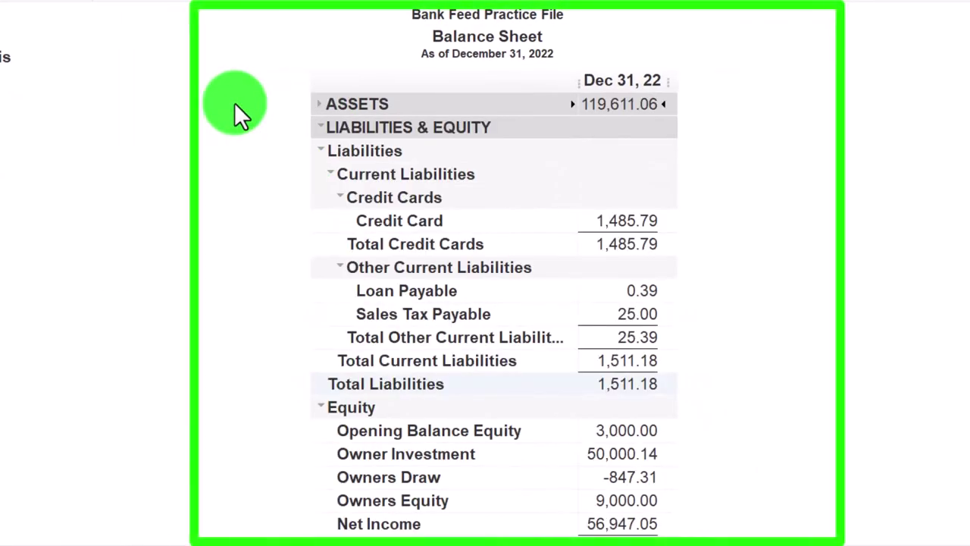
left_click(313, 126)
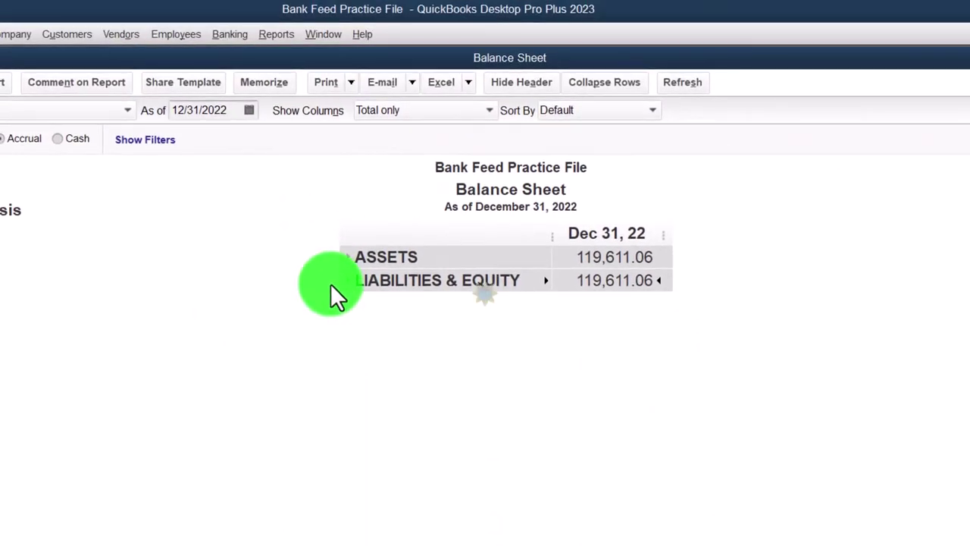
left_click(347, 257)
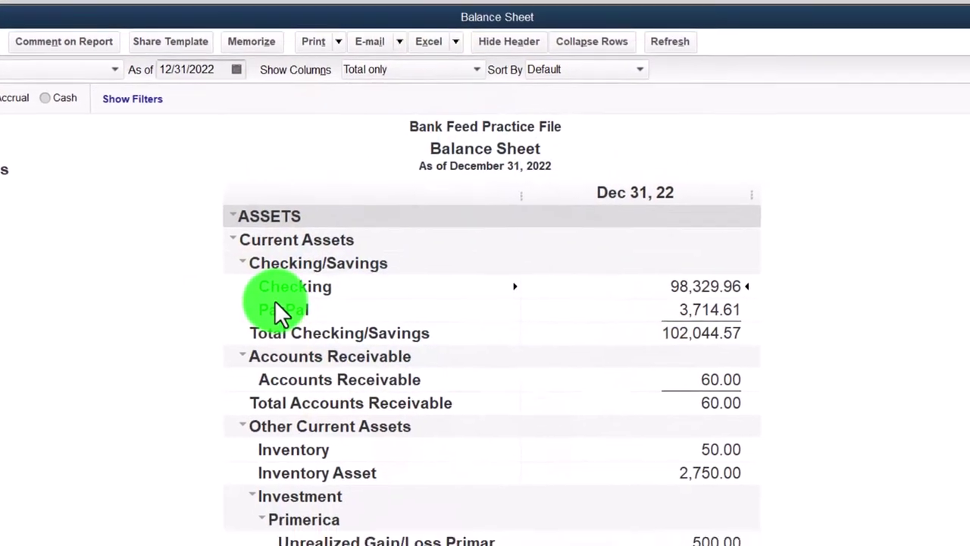
- Review the Balance Sheet's assets, liabilities and equity with Liabilities & Equity expanded, collapsing and re-expanding the Equity section
scroll(295, 341, "down", 2)
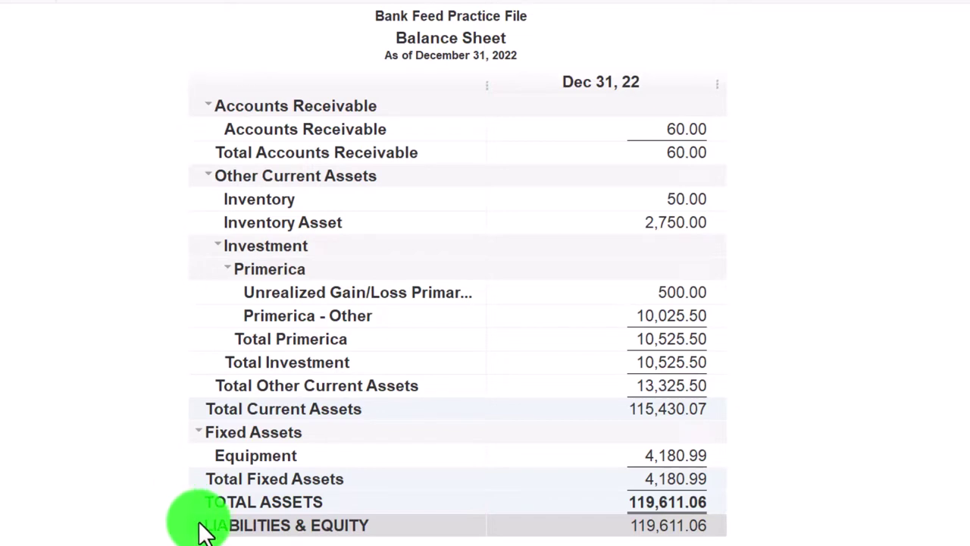
scroll(193, 515, "down", 4)
scroll(227, 395, "down", 2)
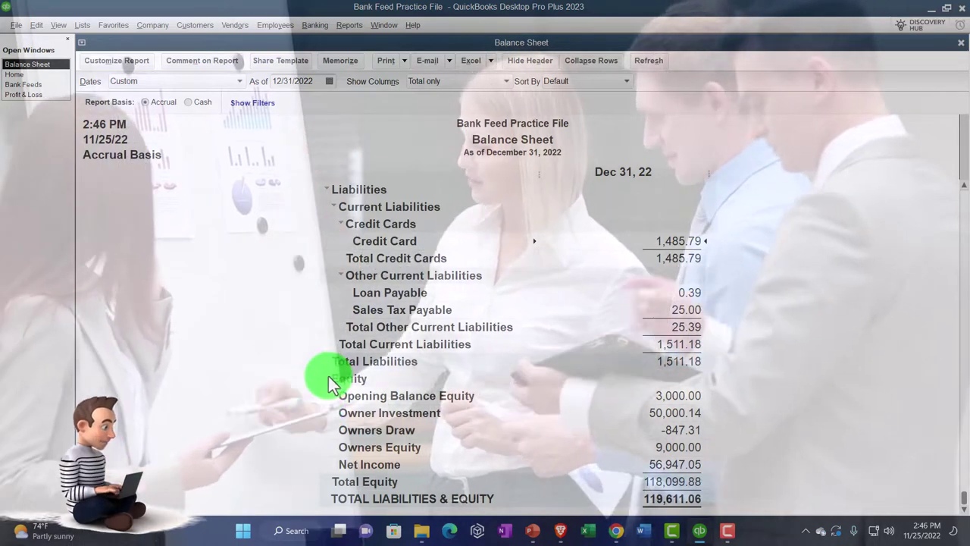
left_click(327, 378)
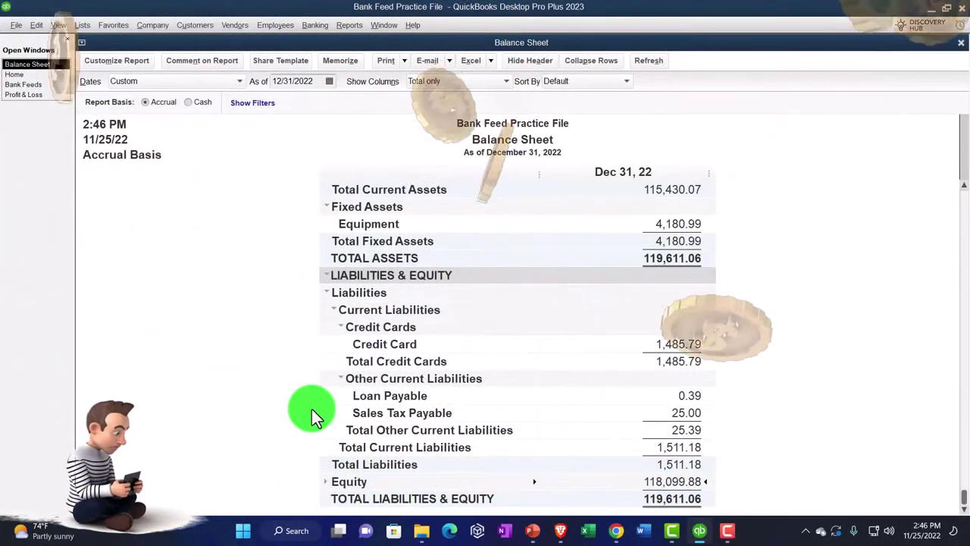
left_click(327, 481)
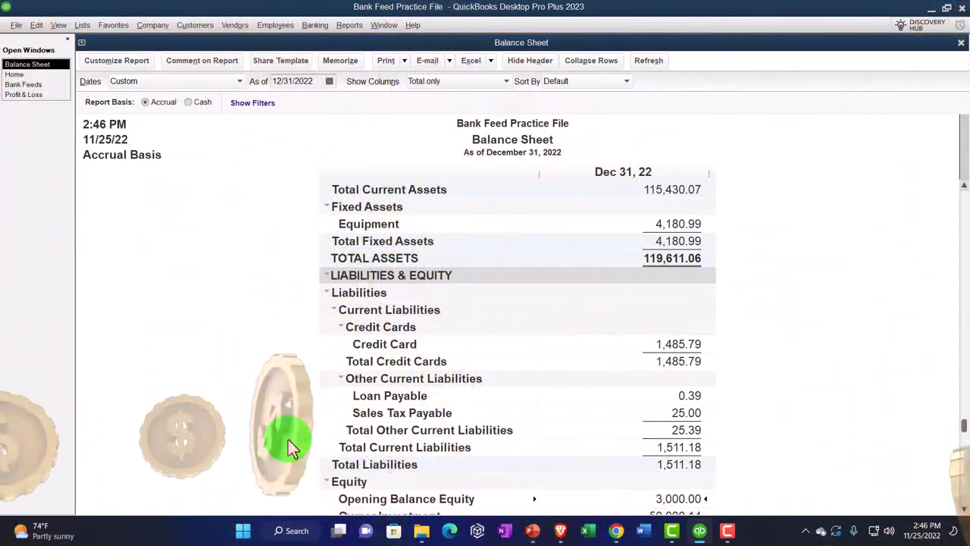
scroll(288, 440, "down", 3)
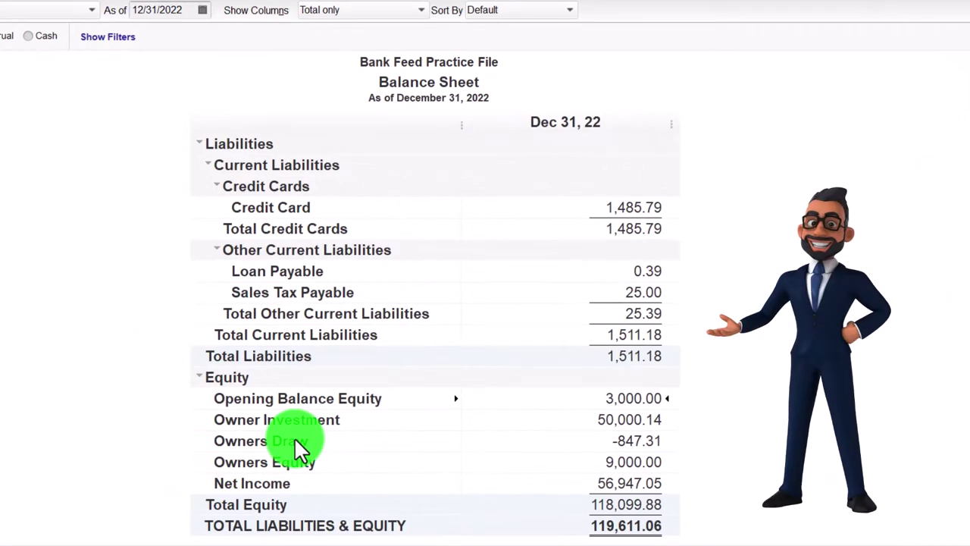
scroll(296, 441, "up", 6)
scroll(294, 437, "up", 3)
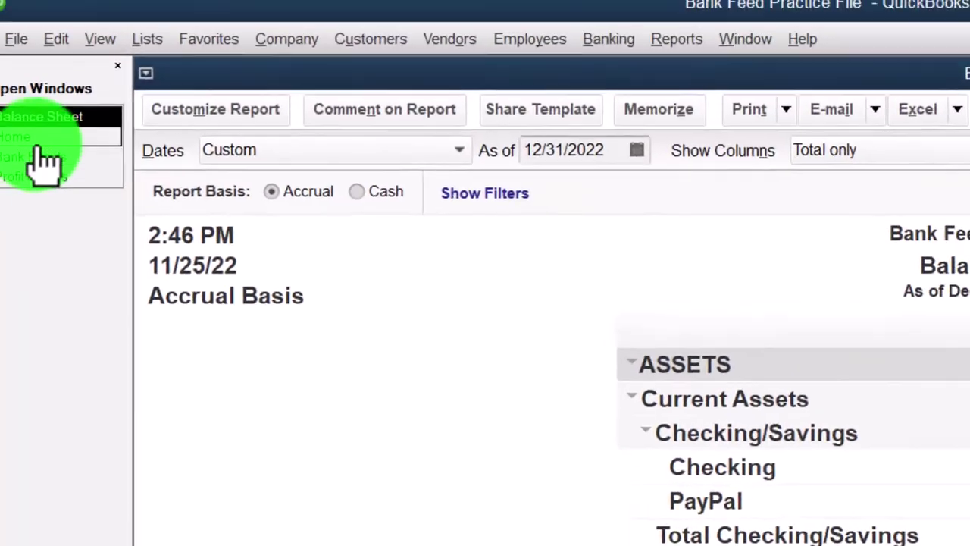
- Revisit the Home page workflow and switch back to the Balance Sheet report
left_click(42, 150)
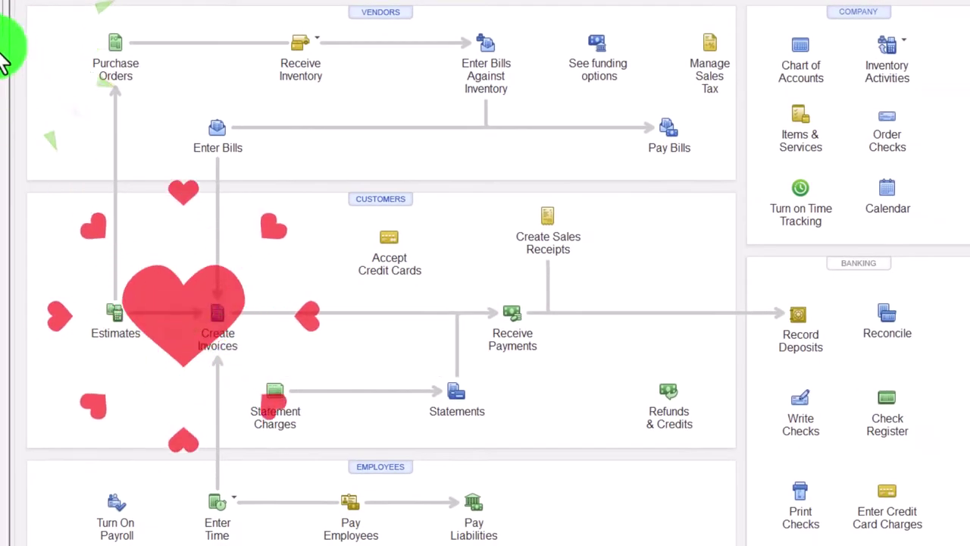
left_click(2, 57)
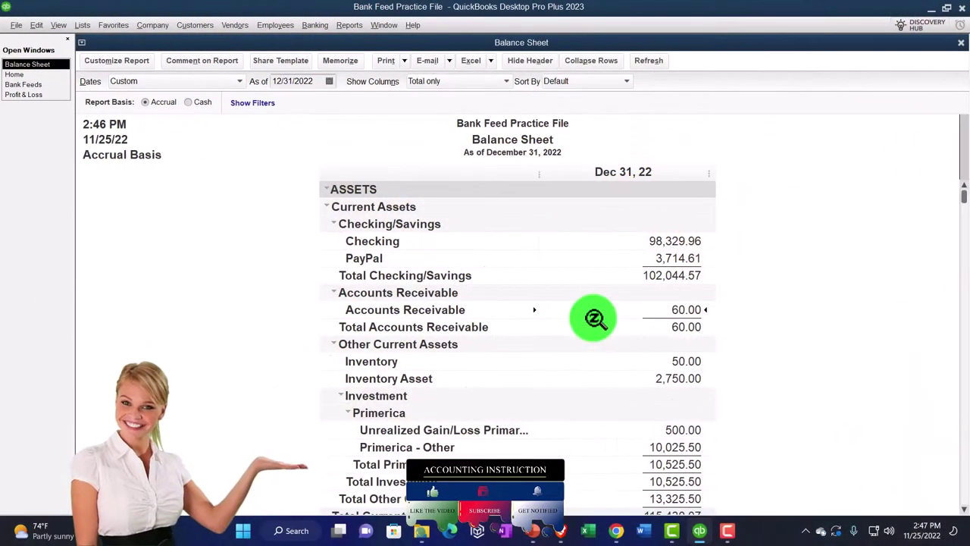
- Look over the available Customers & Receivables reports, including the customer balance and A/R aging reports, and return to the Balance Sheet
left_click(349, 27)
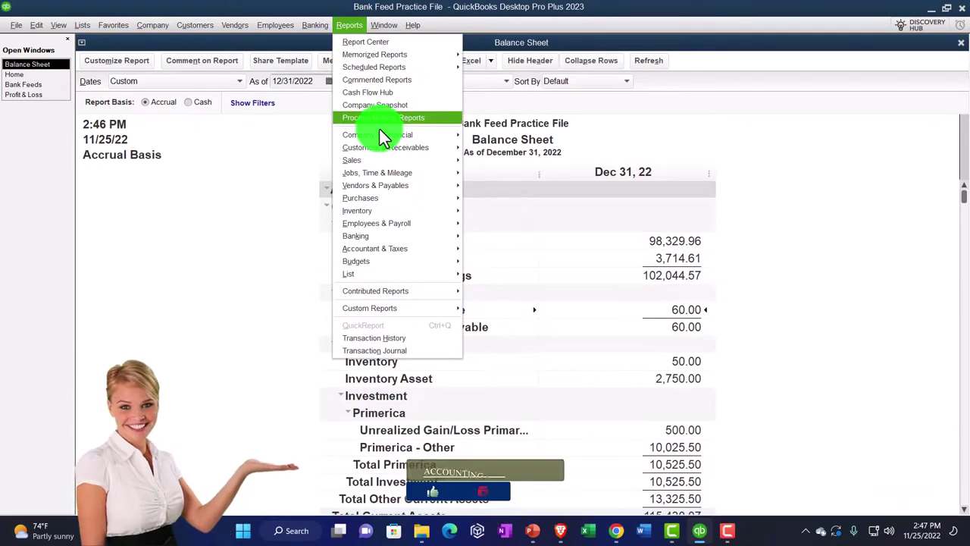
mouse_move(455, 151)
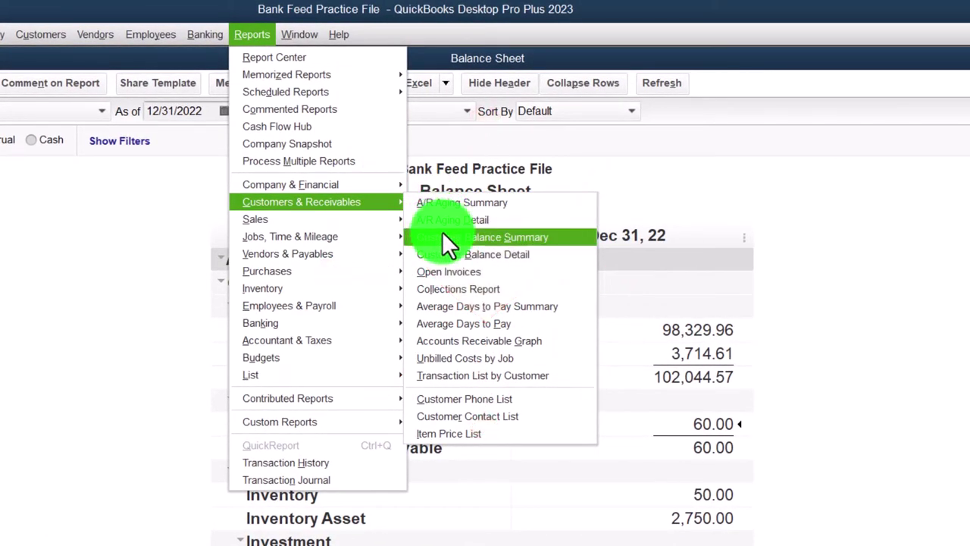
left_click(169, 318)
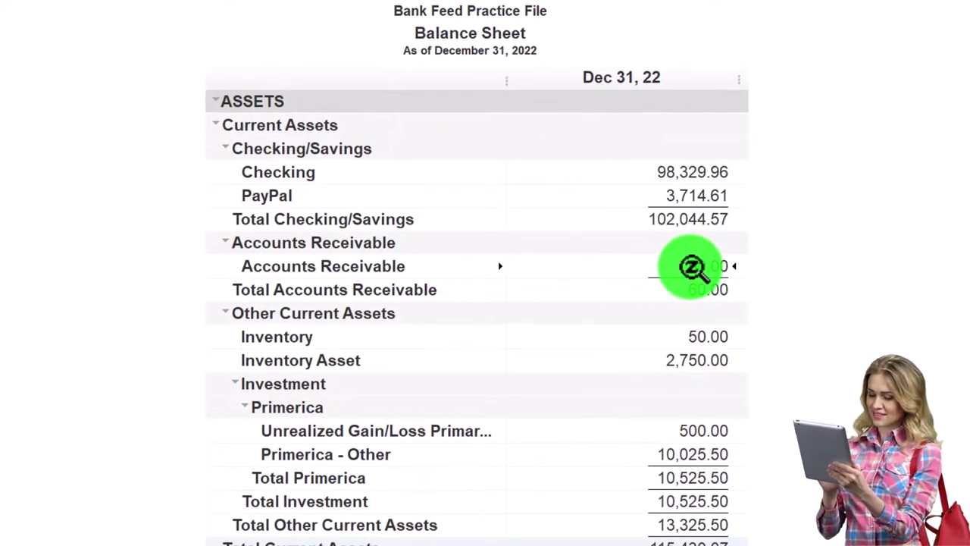
- Review the Balance Sheet's asset lines from Accounts Receivable through inventory, the Primerica investment and fixed assets
scroll(692, 267, "down", 1)
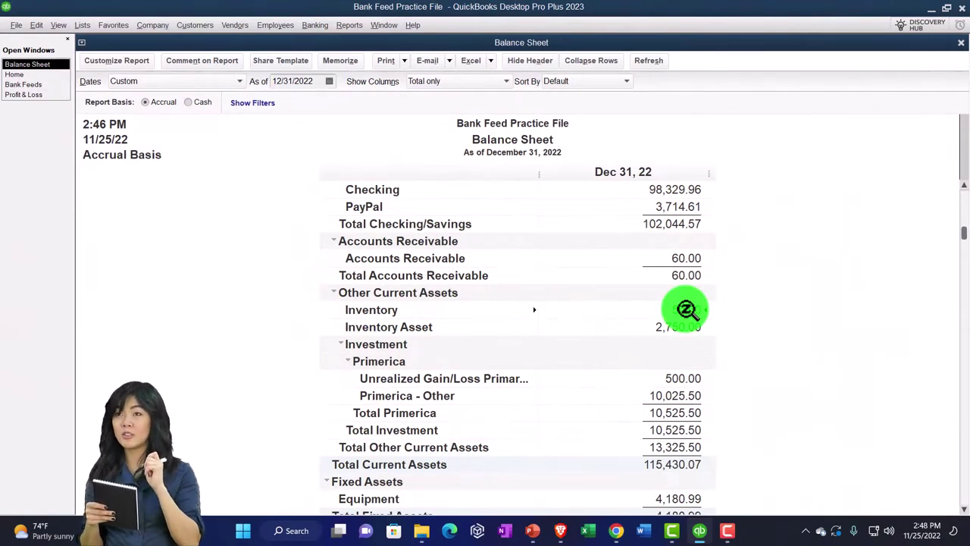
scroll(686, 309, "down", 1)
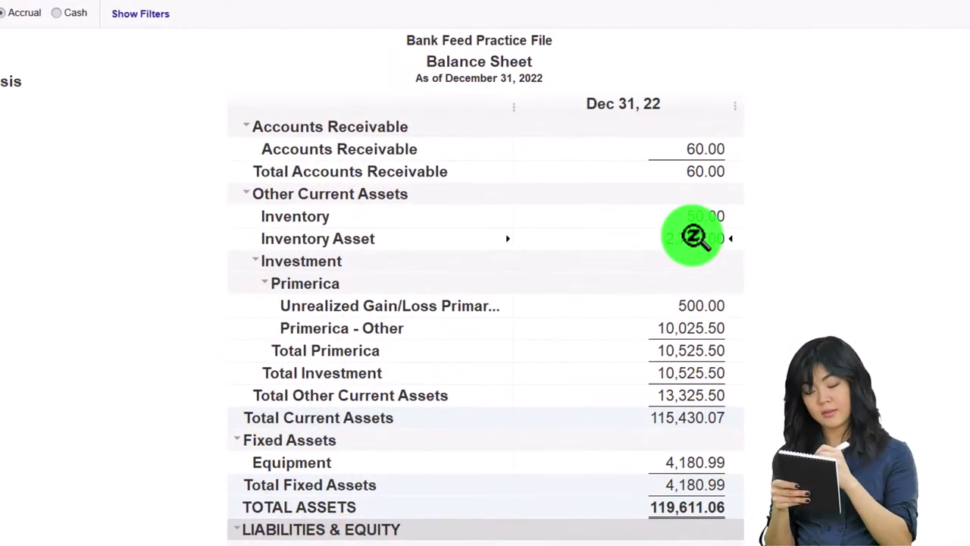
scroll(693, 237, "down", 2)
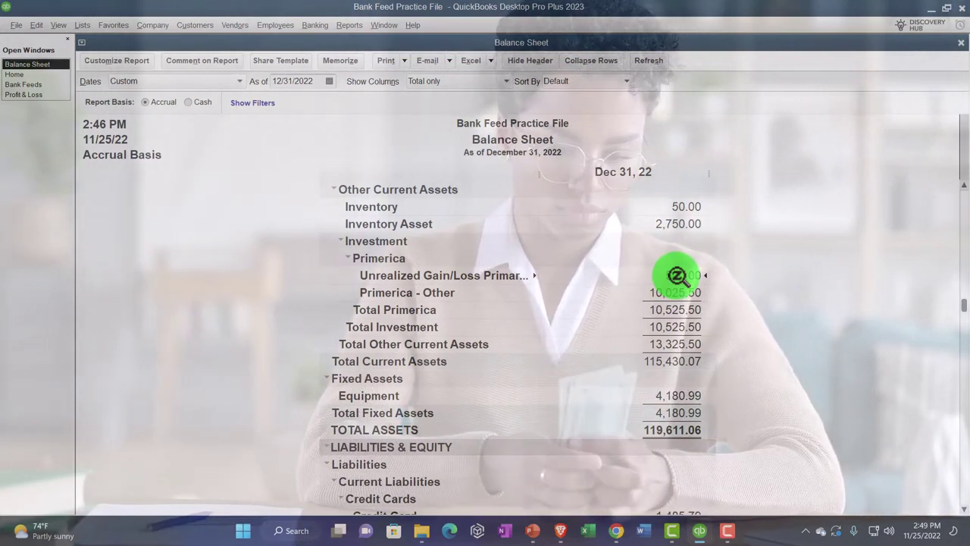
scroll(677, 275, "down", 1)
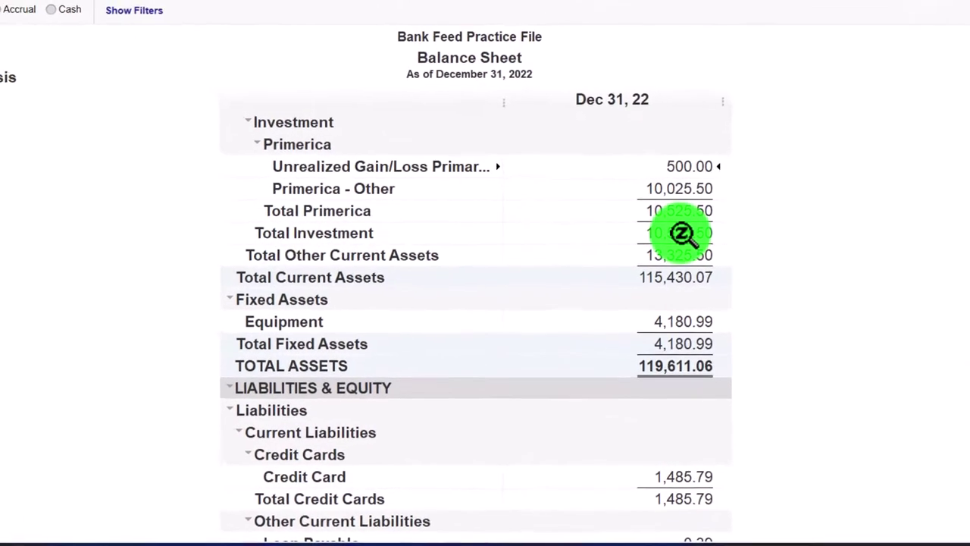
scroll(682, 229, "down", 1)
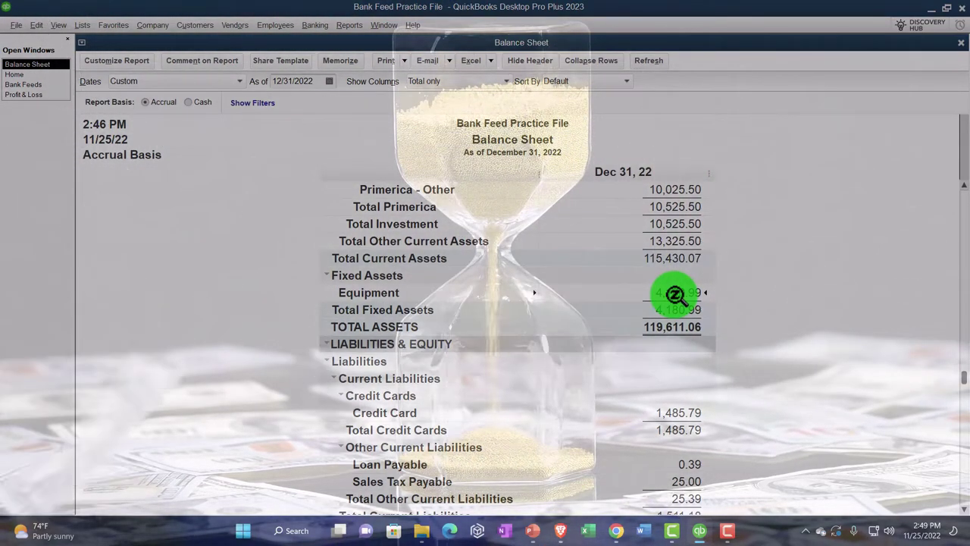
- Review the Balance Sheet's credit card, other current liability and equity lines down to Total Liabilities & Equity
scroll(674, 294, "down", 1)
scroll(675, 295, "down", 1)
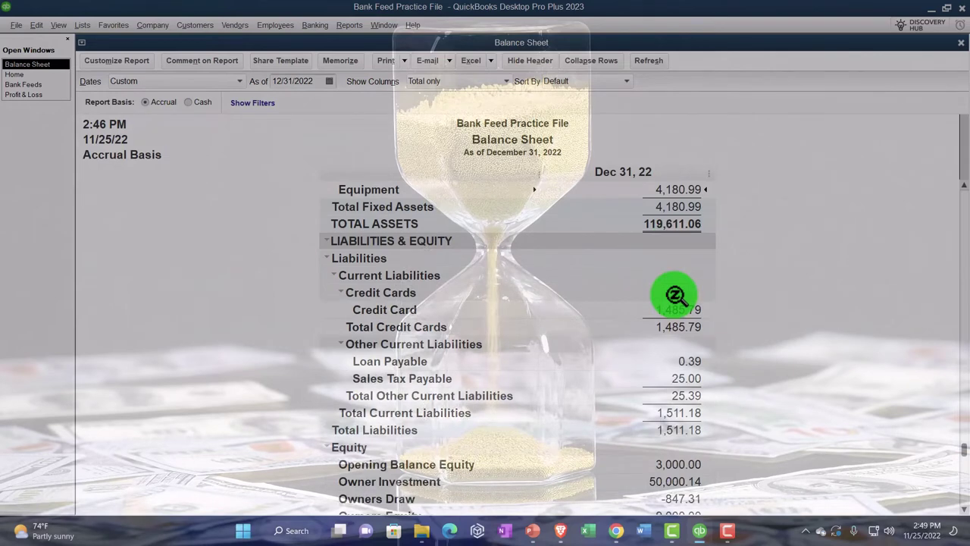
scroll(674, 295, "down", 1)
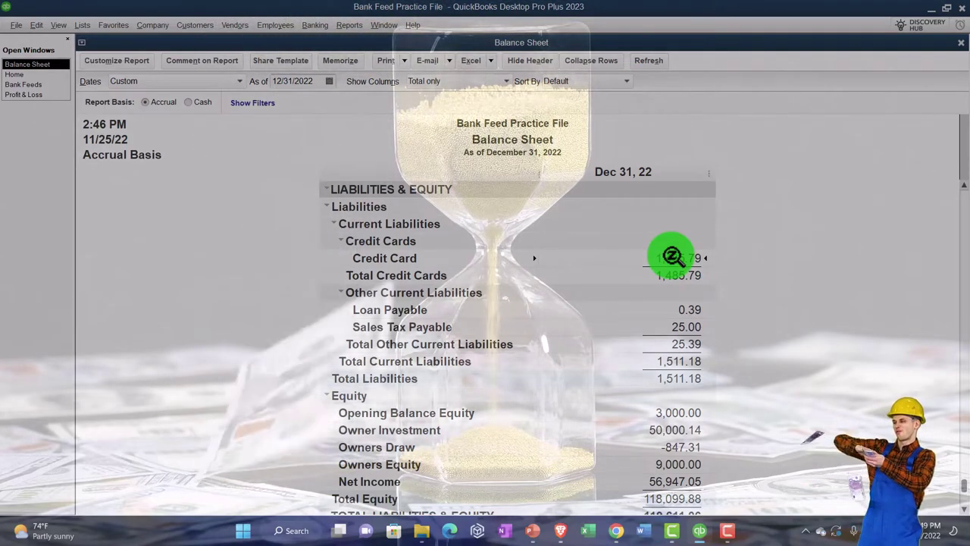
scroll(673, 256, "down", 1)
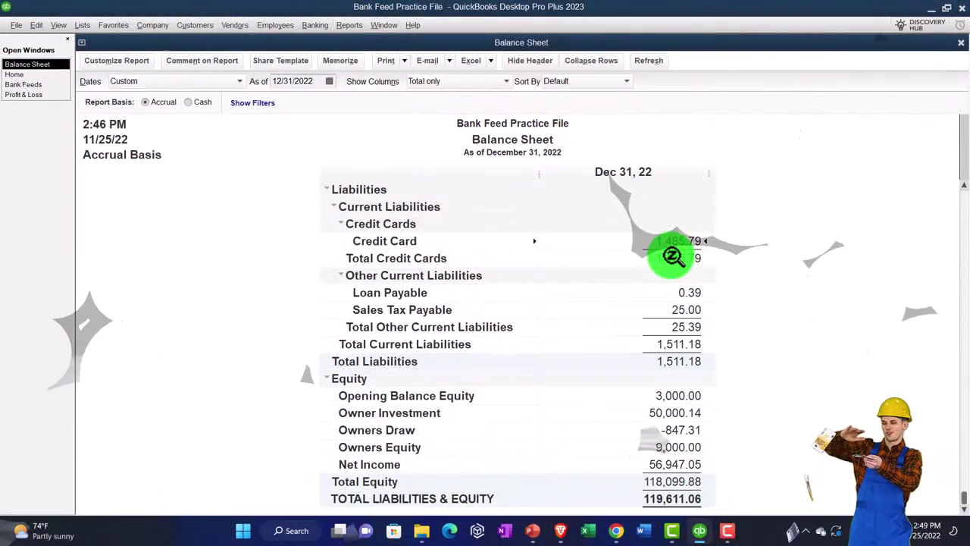
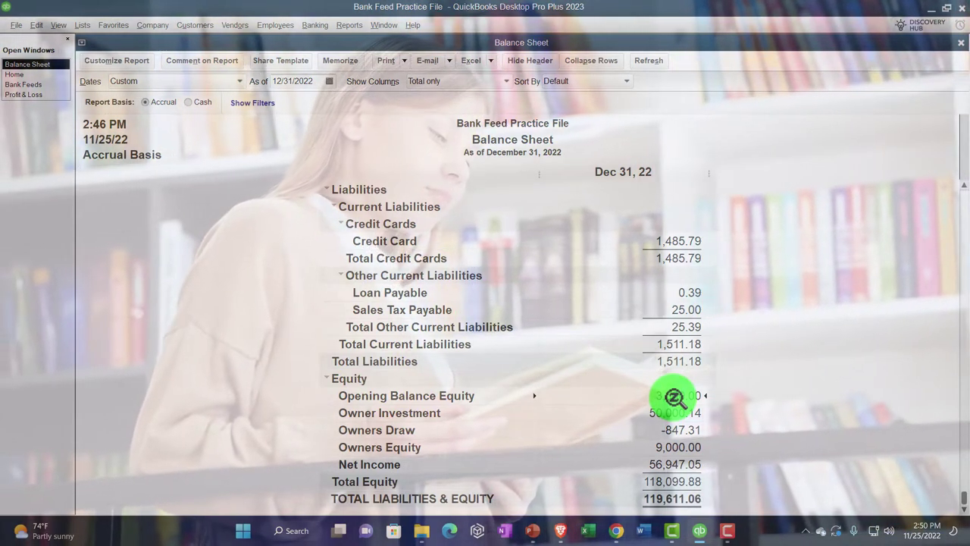
left_click(666, 447)
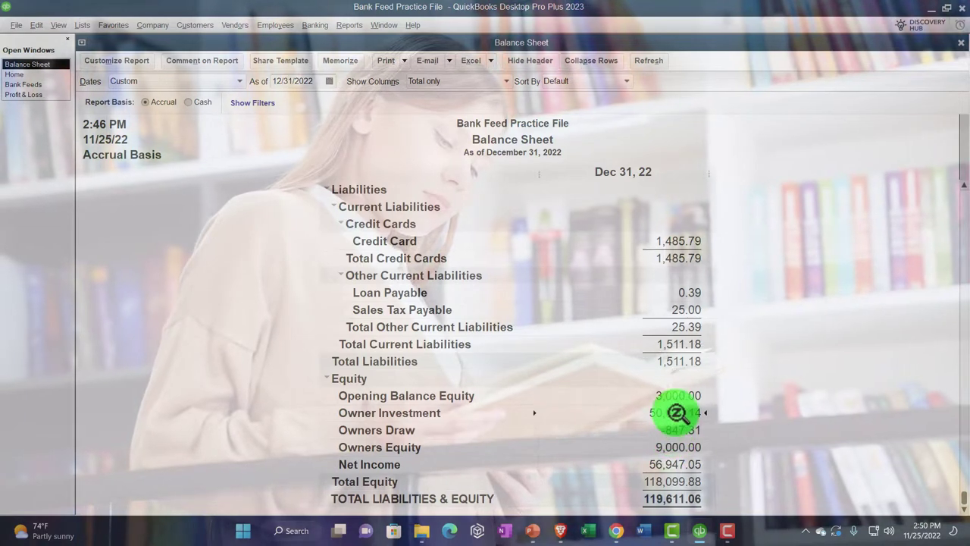
left_click(681, 393)
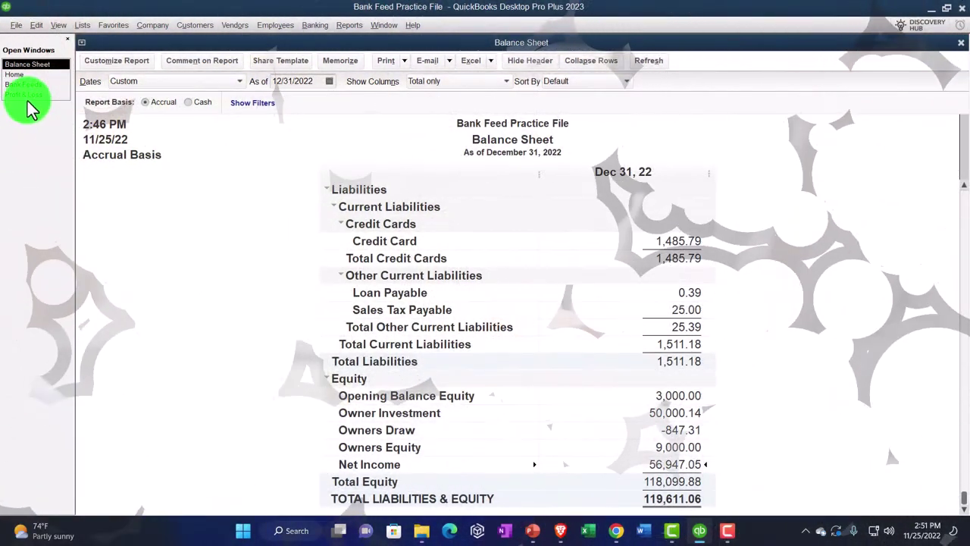
- Switch to the Profit & Loss report, check the Home page workflow, and return to Profit & Loss
left_click(25, 94)
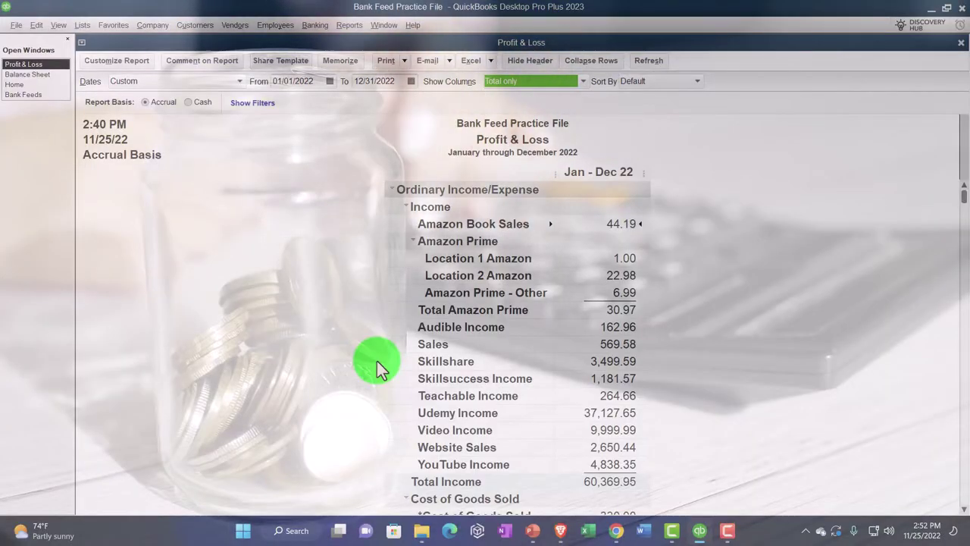
left_click(36, 85)
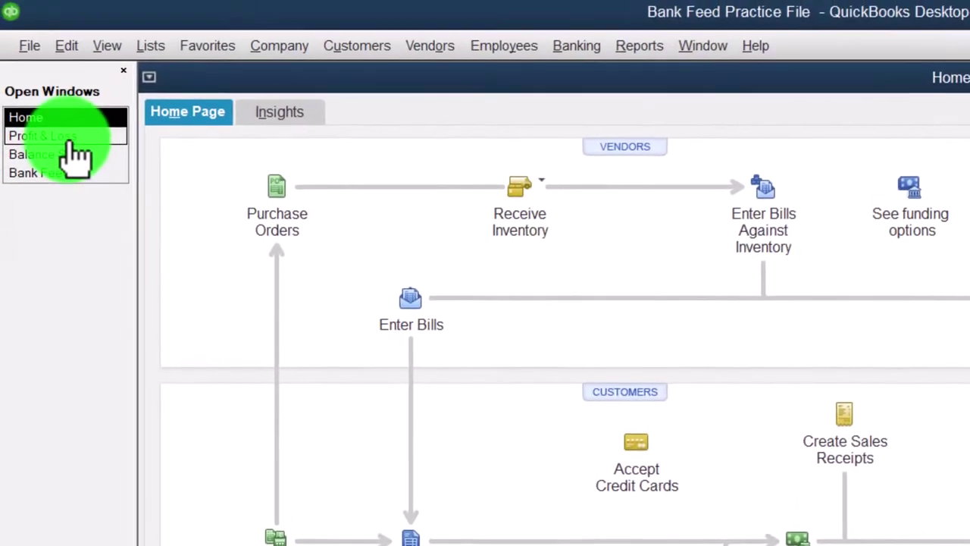
left_click(72, 137)
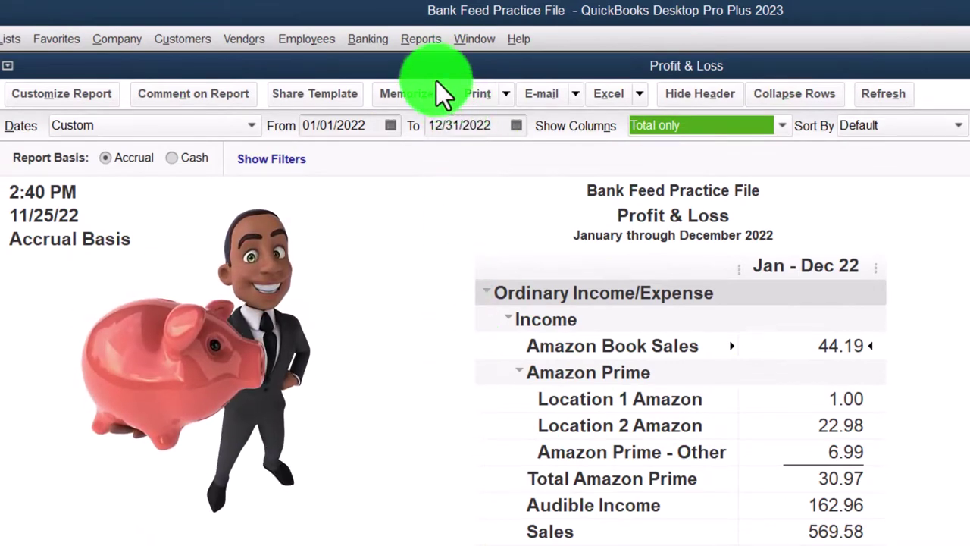
- Look over the available Sales reports, such as sales by customer and by item, without opening one
left_click(421, 39)
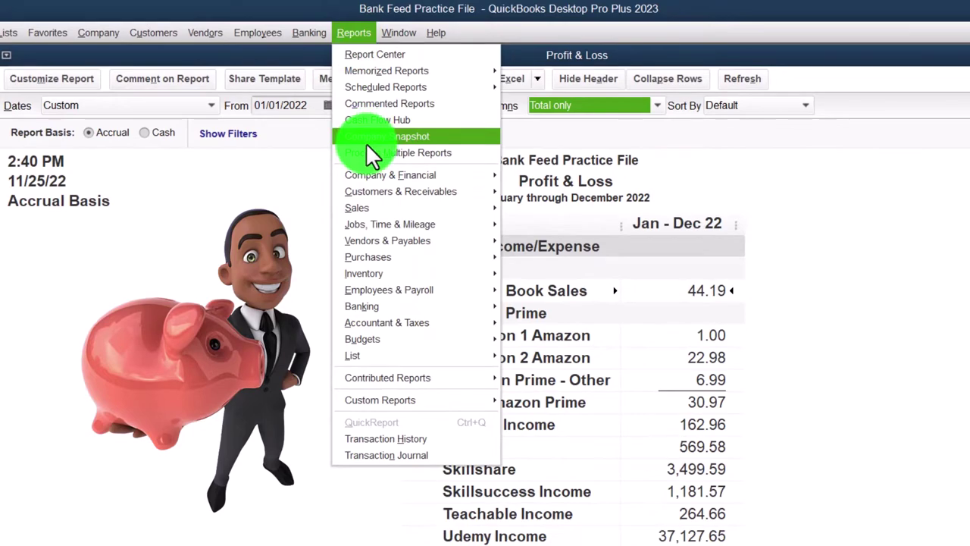
mouse_move(470, 212)
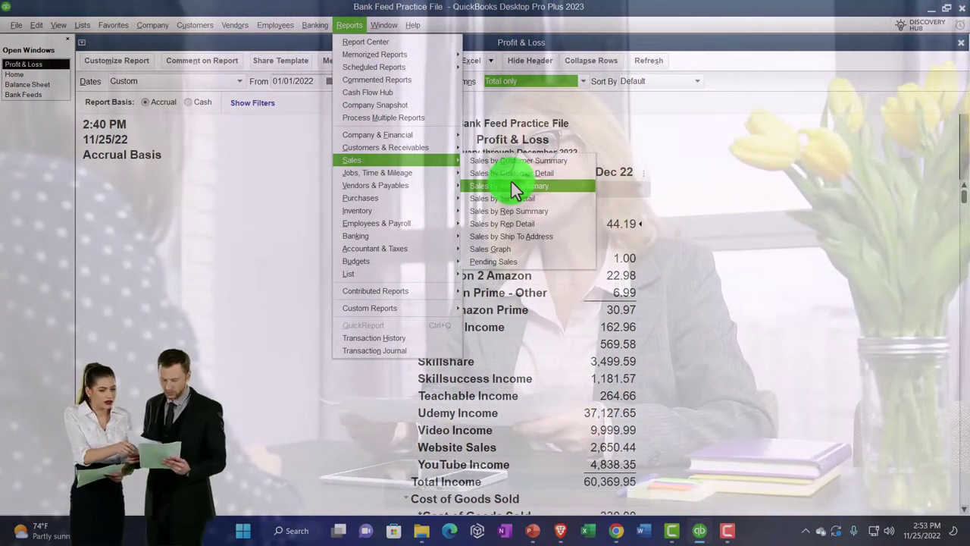
left_click(543, 265)
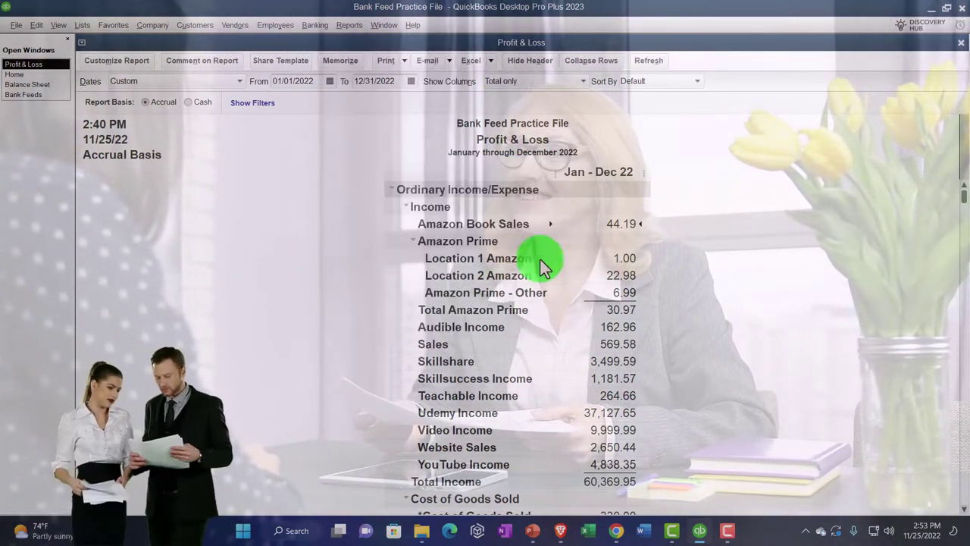
- Review the Profit & Loss report from the income accounts through cost of goods sold and expenses to Net Income
scroll(394, 271, "down", 1)
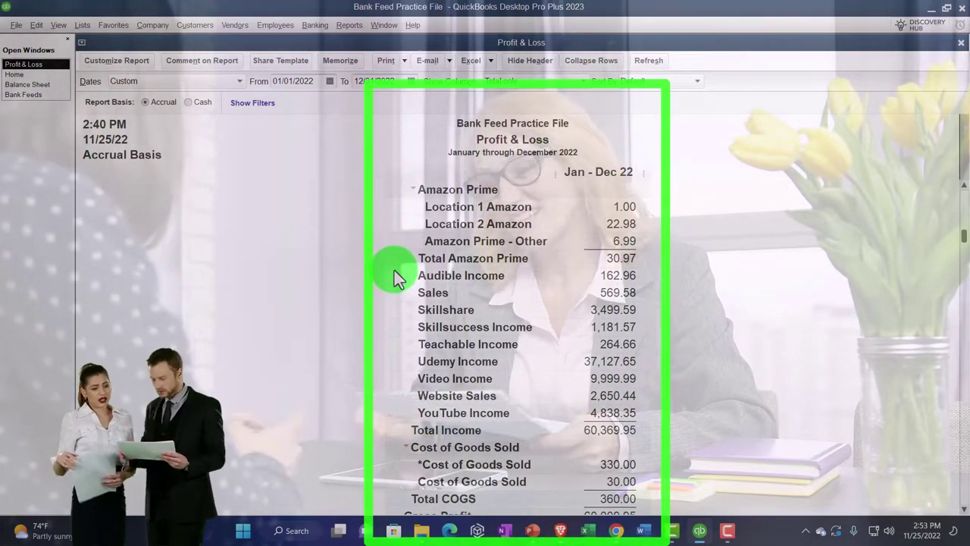
scroll(394, 270, "down", 1)
scroll(394, 270, "down", 2)
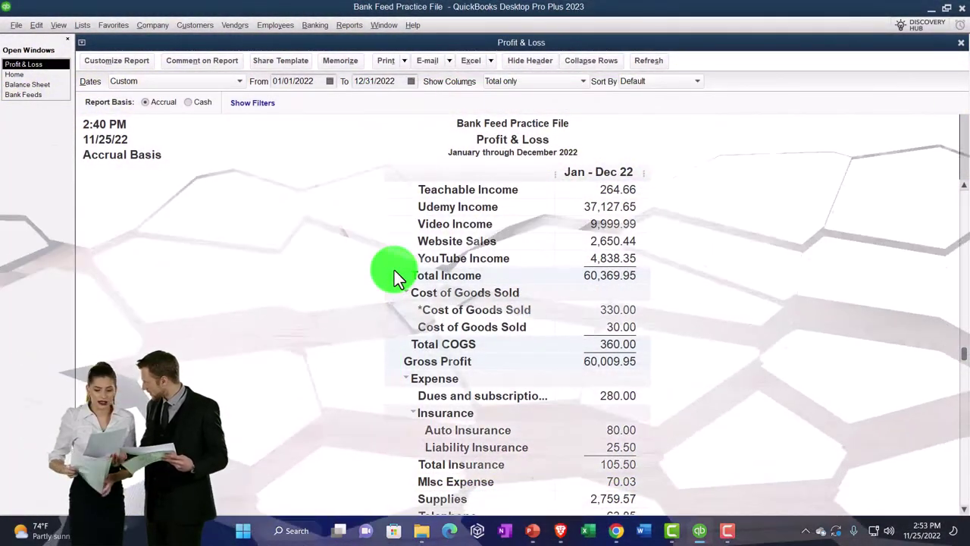
scroll(394, 270, "down", 1)
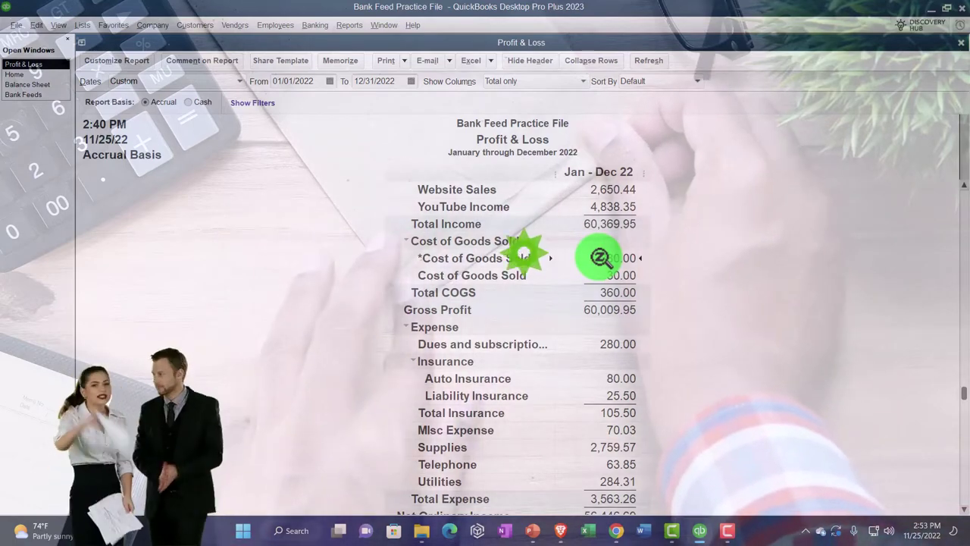
scroll(587, 284, "down", 1)
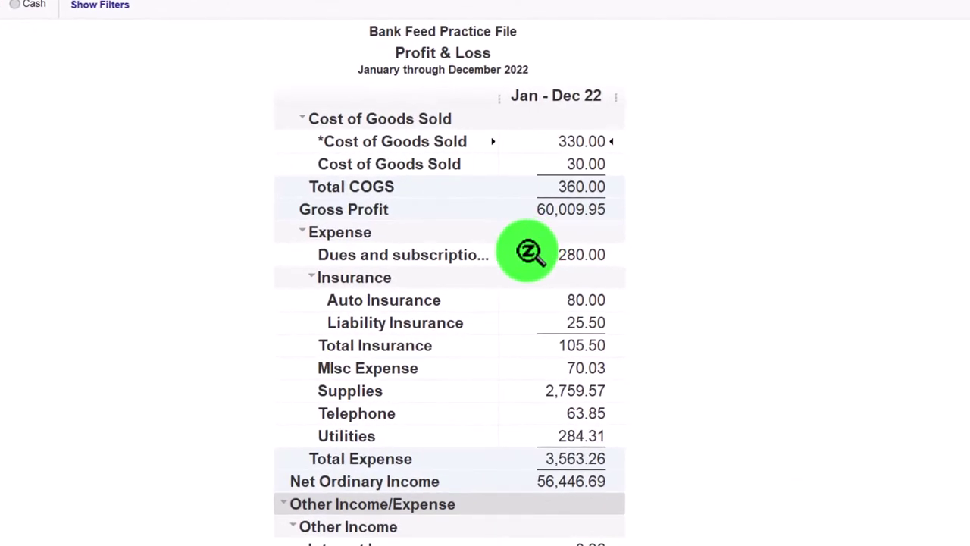
scroll(528, 252, "down", 1)
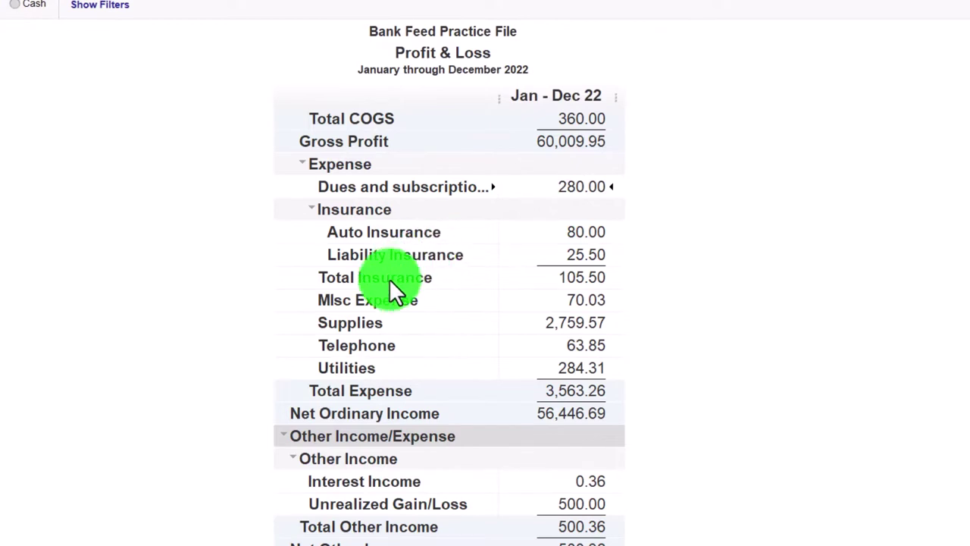
scroll(389, 278, "down", 1)
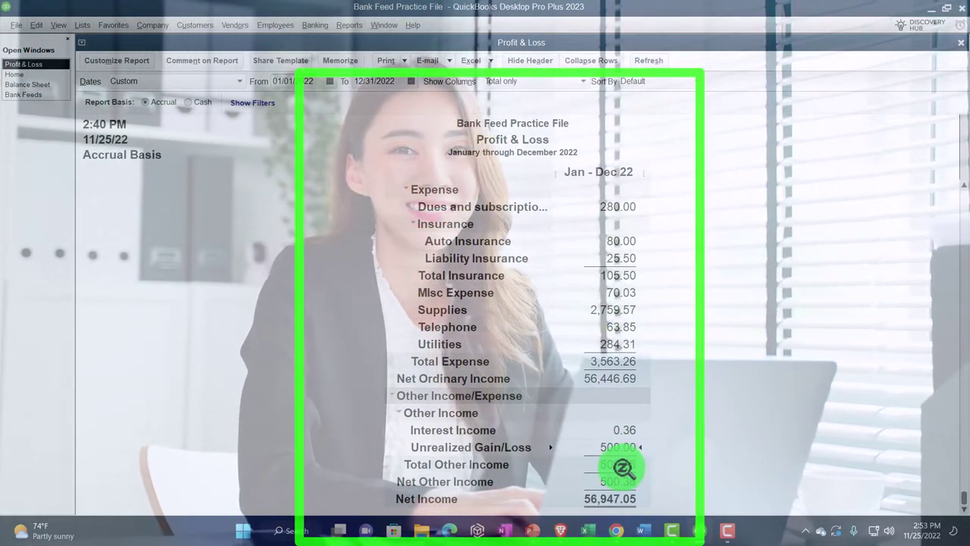
- Open the Report Center and look over its Company & Financial samples and the list of Customers & Receivables reports
left_click(350, 26)
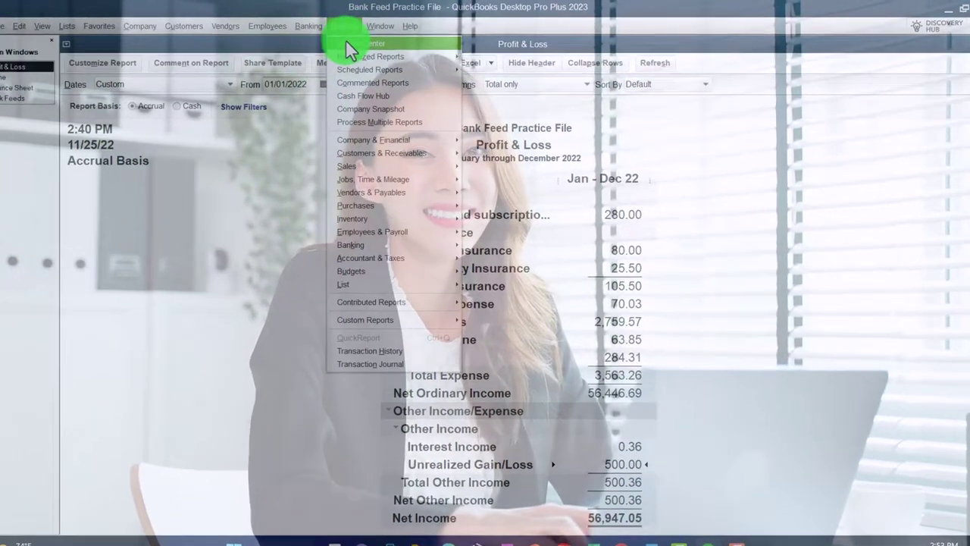
left_click(347, 46)
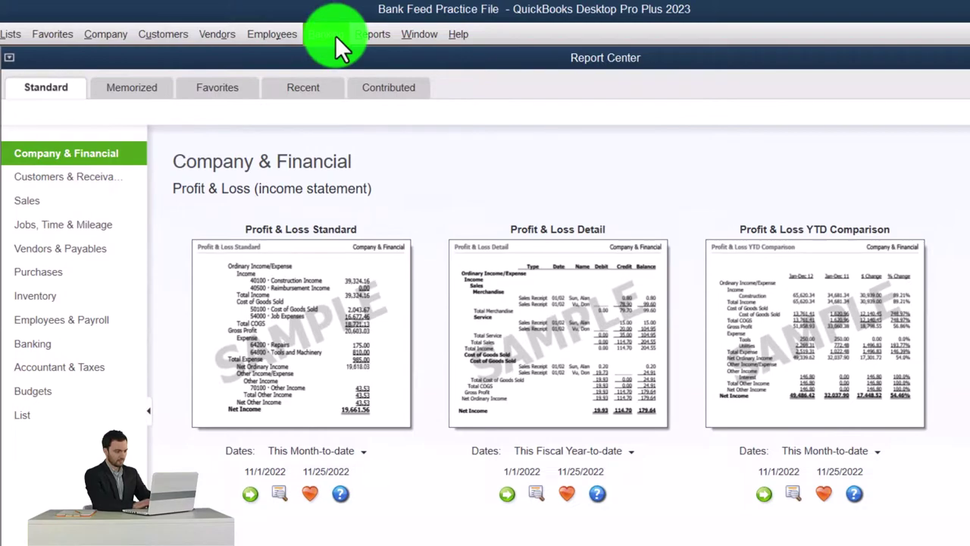
left_click(370, 34)
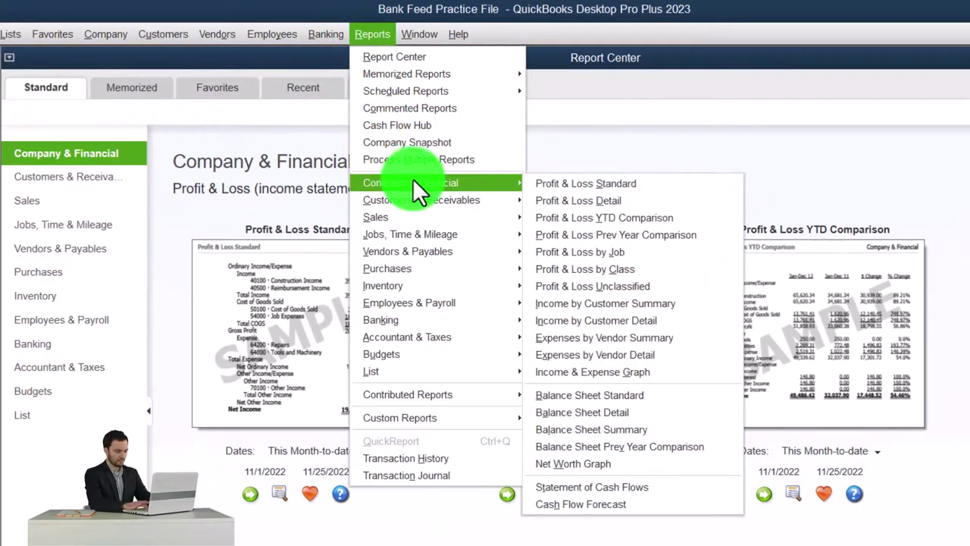
mouse_move(486, 200)
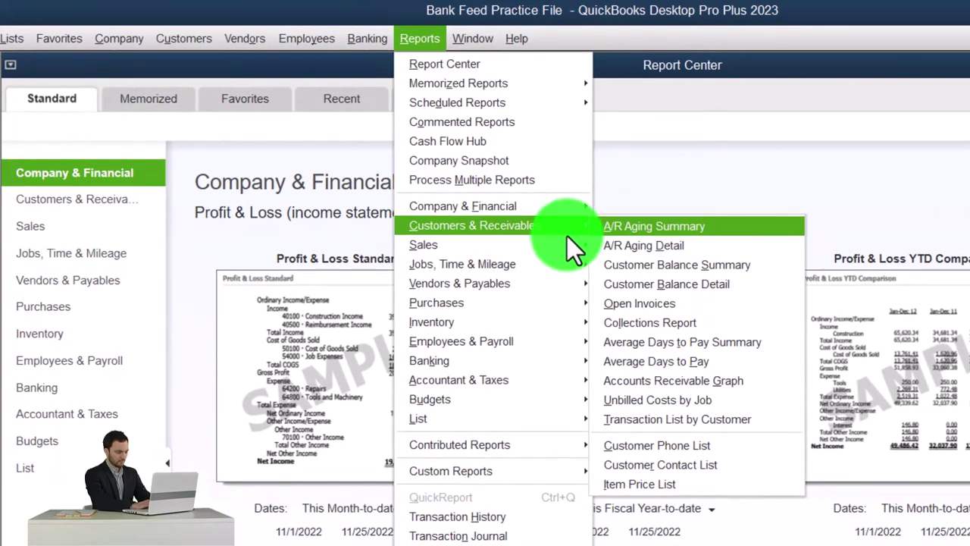
left_click(661, 180)
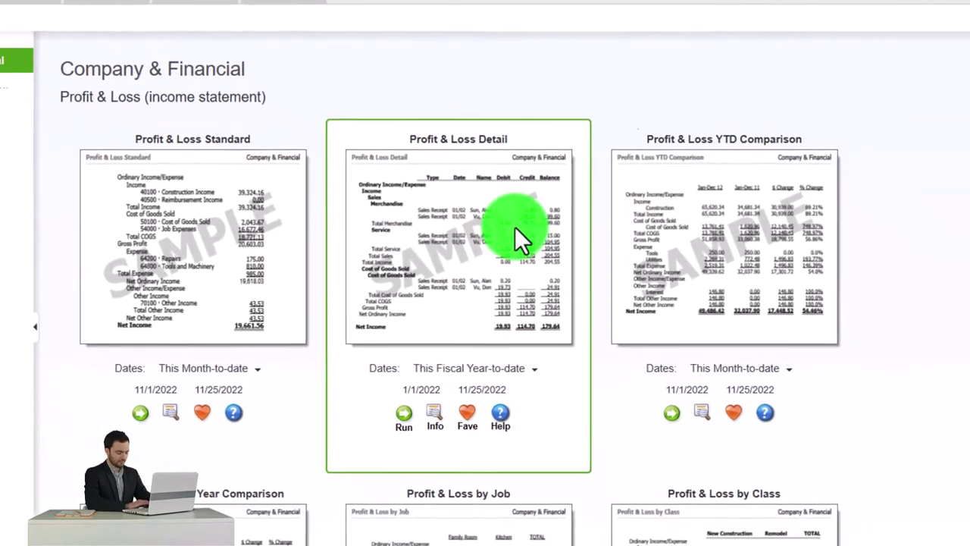
left_click(680, 355)
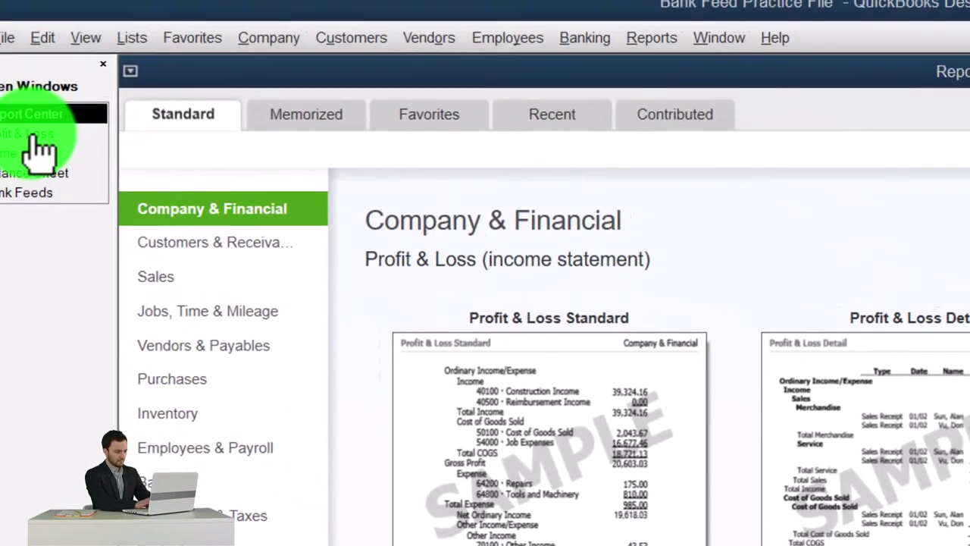
- Switch back to the Profit & Loss report and break its columns down by Month
left_click(57, 146)
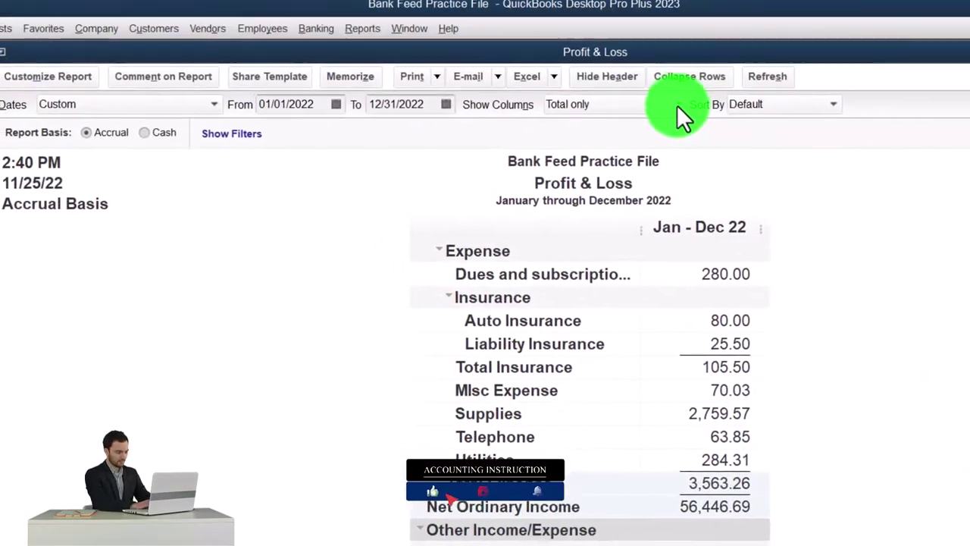
left_click(679, 105)
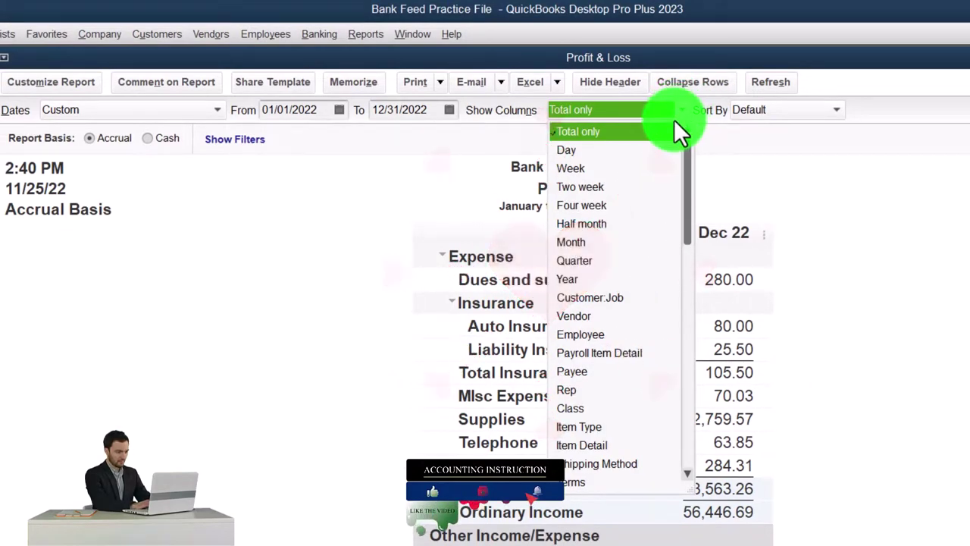
left_click(590, 236)
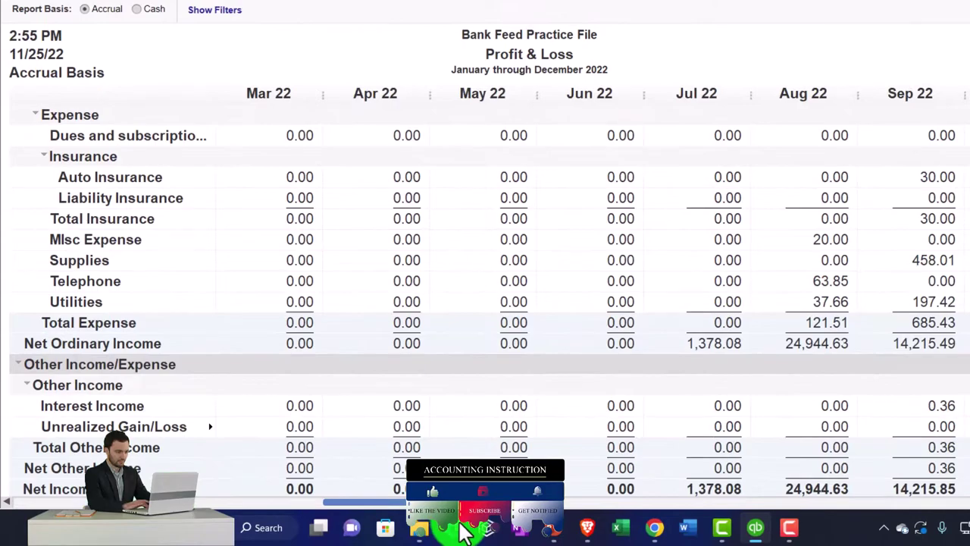
- Break the Profit & Loss report's columns down by Quarter
left_click_drag(590, 519, 783, 528)
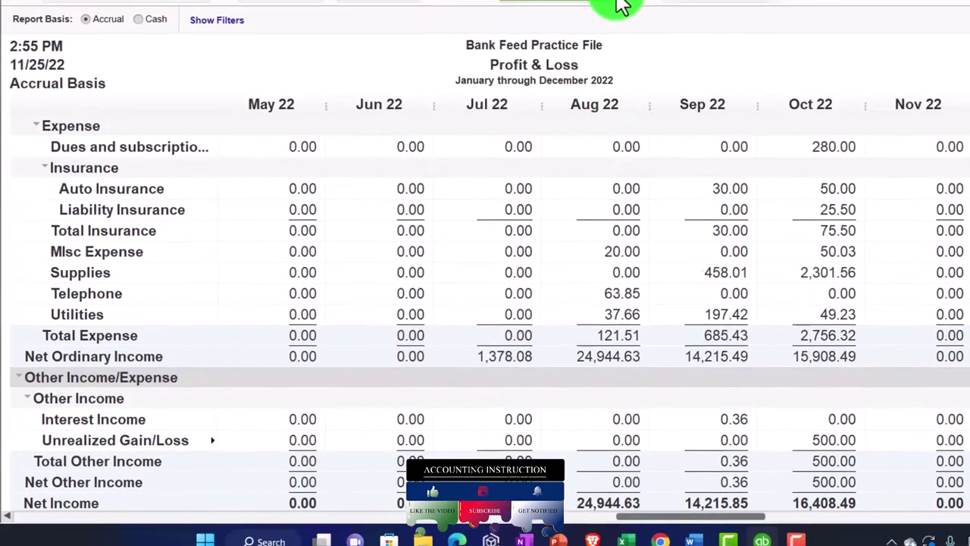
left_click(674, 86)
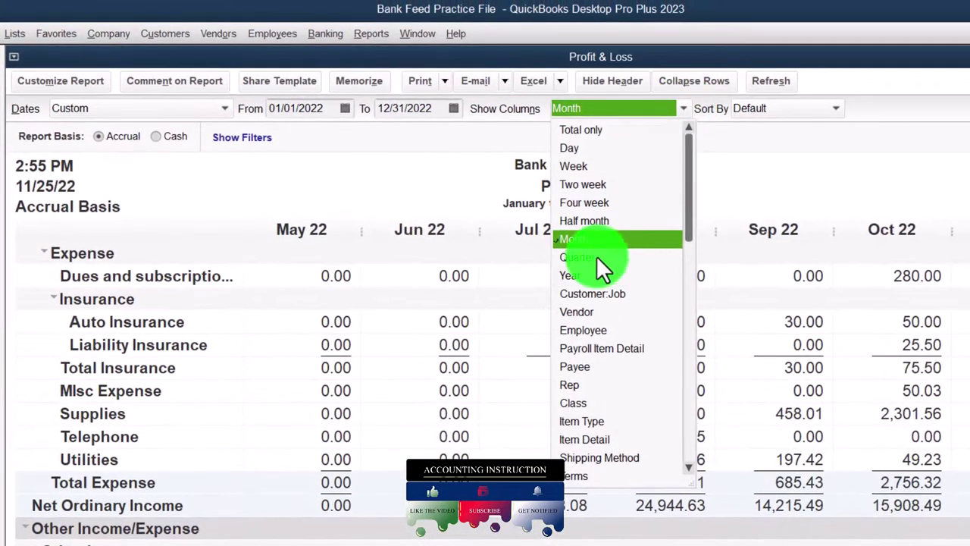
left_click(597, 256)
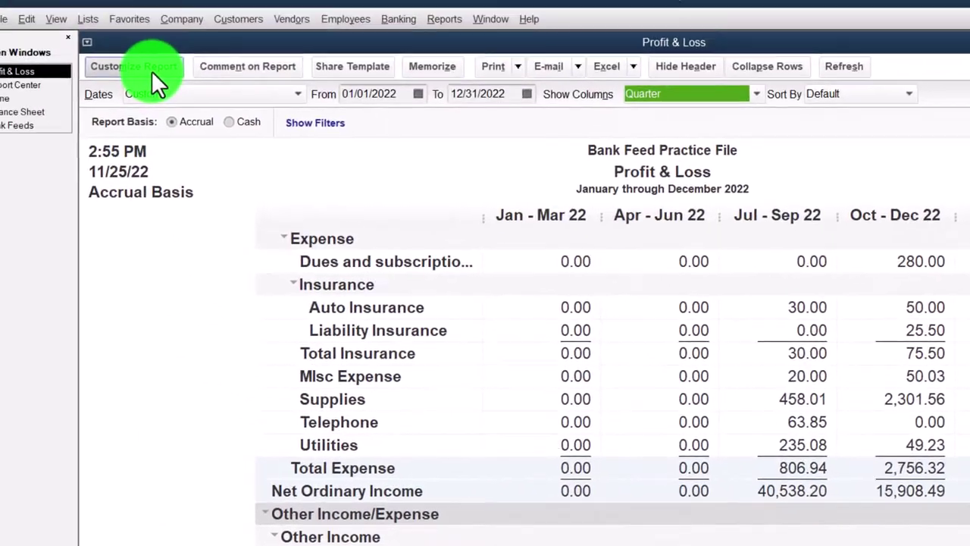
- Customize the Profit & Loss report to display Total only columns for 10/01/2022 to 10/31/2022
left_click(151, 71)
left_click(455, 213)
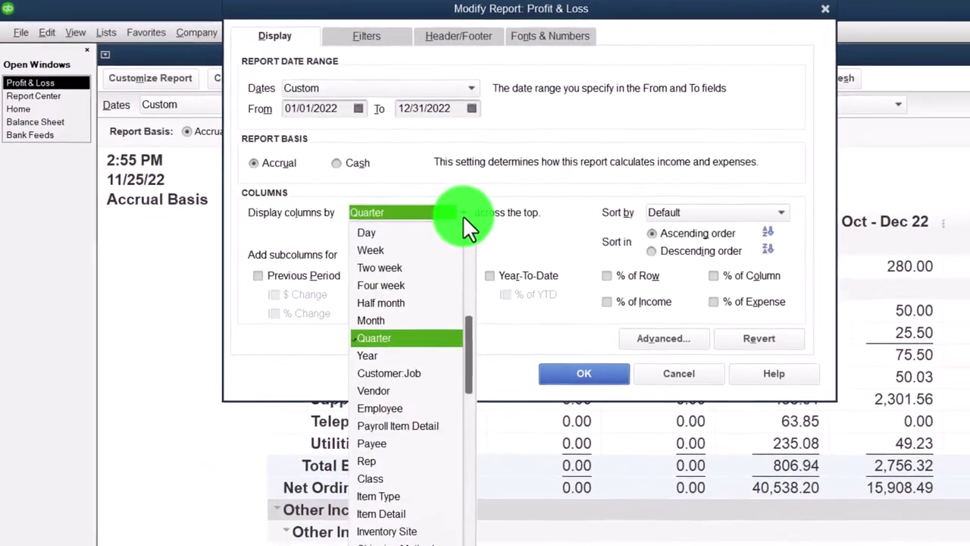
scroll(413, 285, "up", 1)
left_click(392, 232)
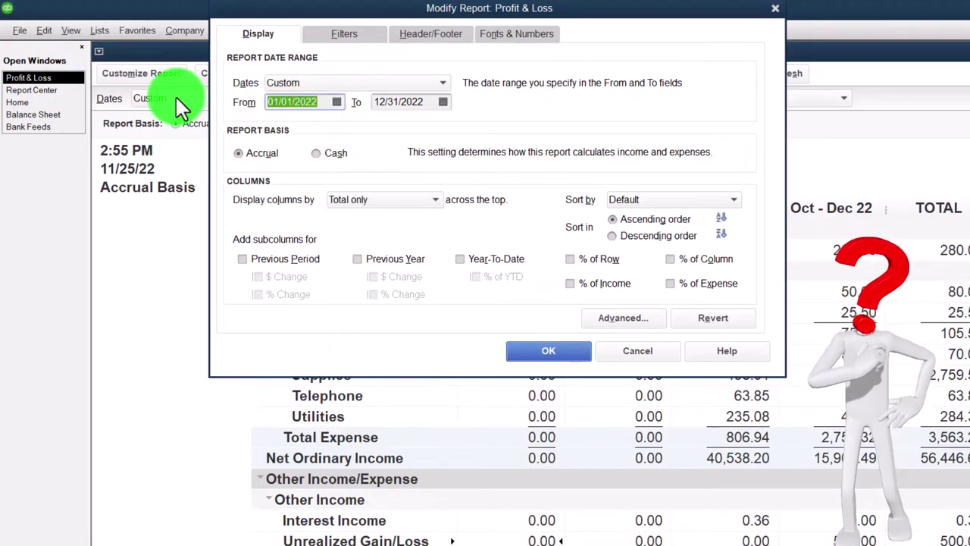
type("10")
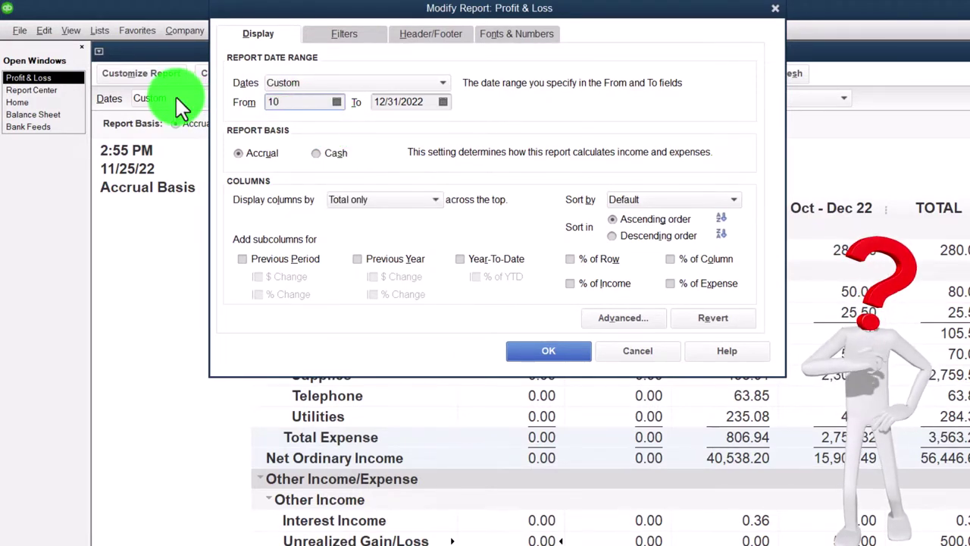
type("012")
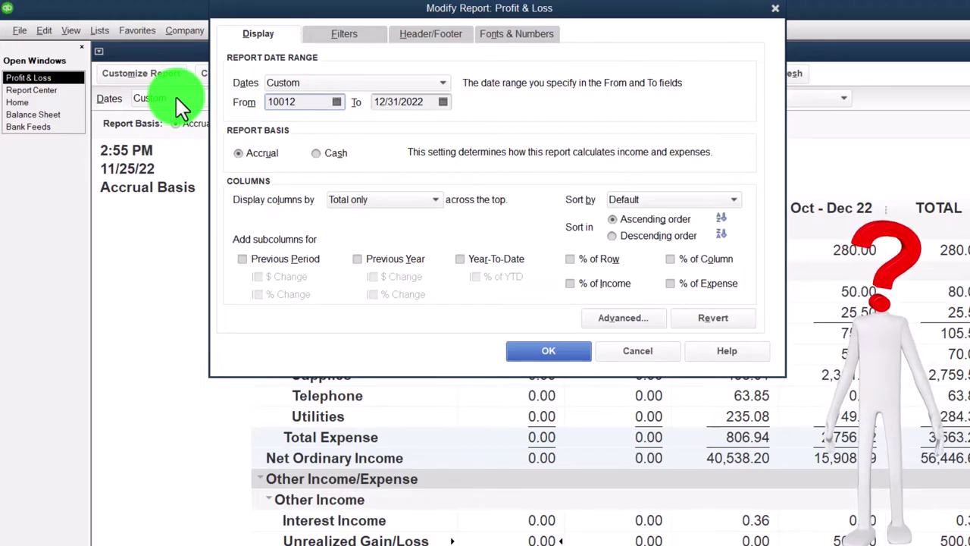
key("Tab")
type("10/31/")
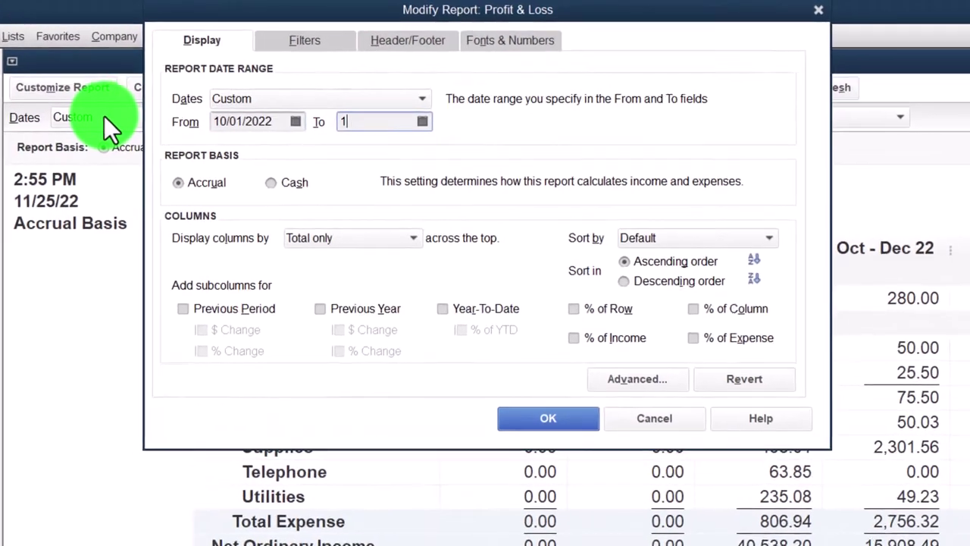
type("202")
key("Tab")
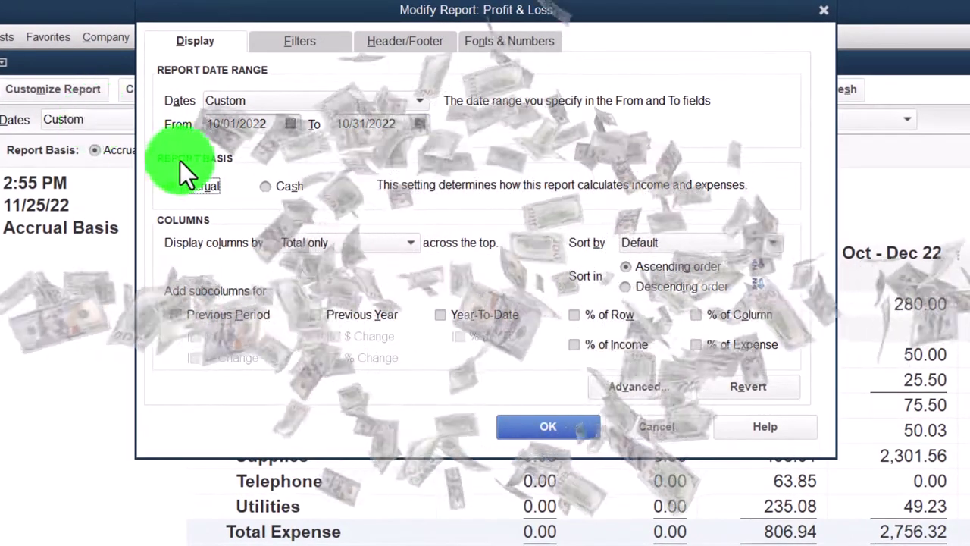
- Add Previous Period subcolumns with $ Change and % Change to the Profit & Loss report and apply the customization
left_click(215, 312)
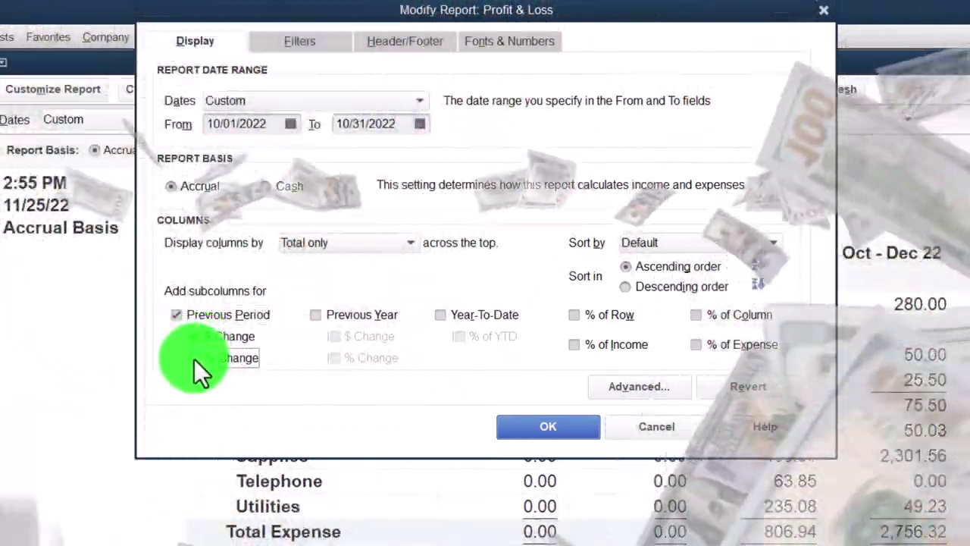
left_click(195, 359)
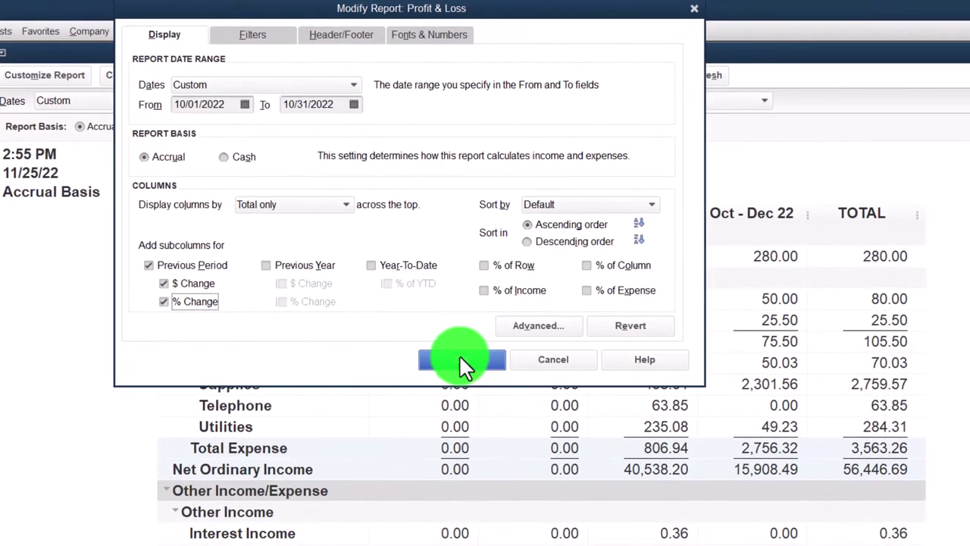
left_click(511, 401)
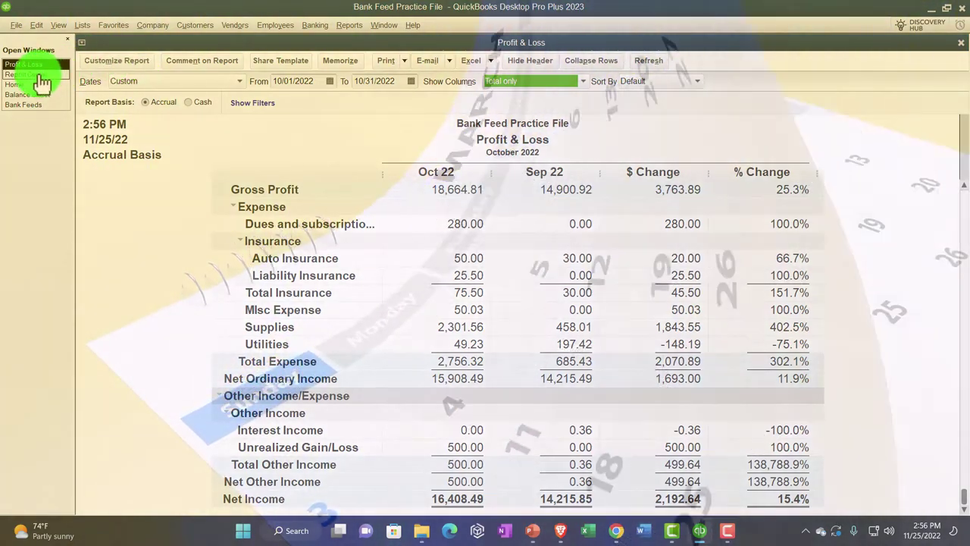
- Run the Profit & Loss by Class report from the Report Center and check its column breakdown options, keeping Class
left_click(30, 74)
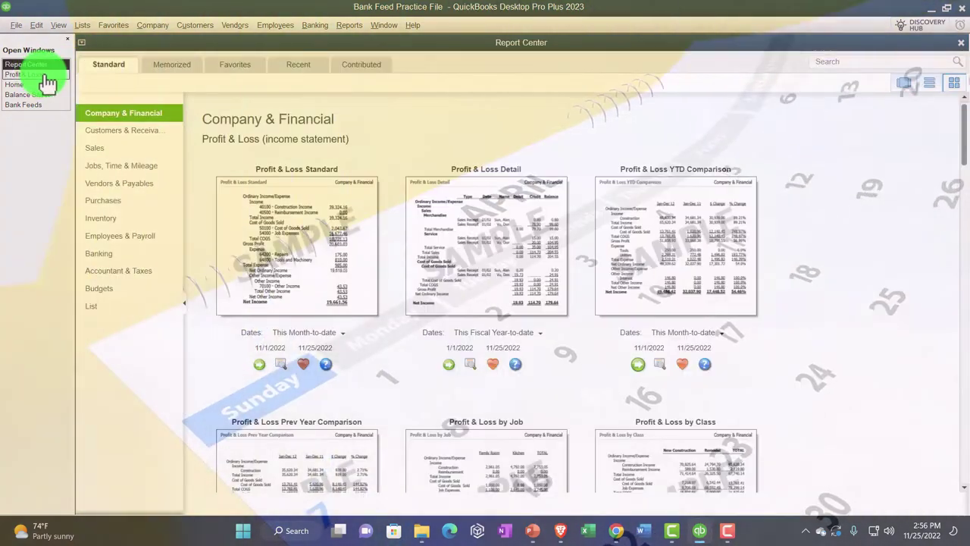
scroll(632, 326, "down", 3)
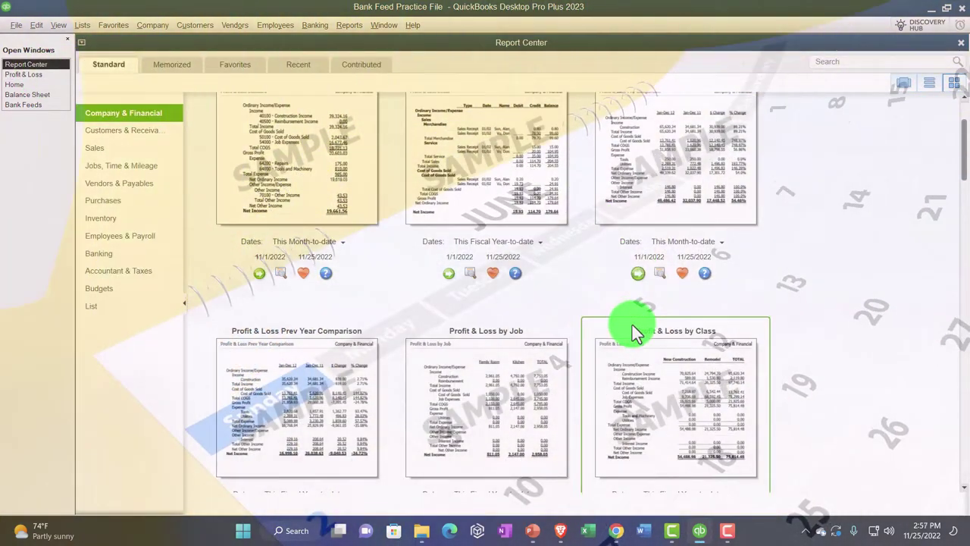
scroll(633, 324, "down", 1)
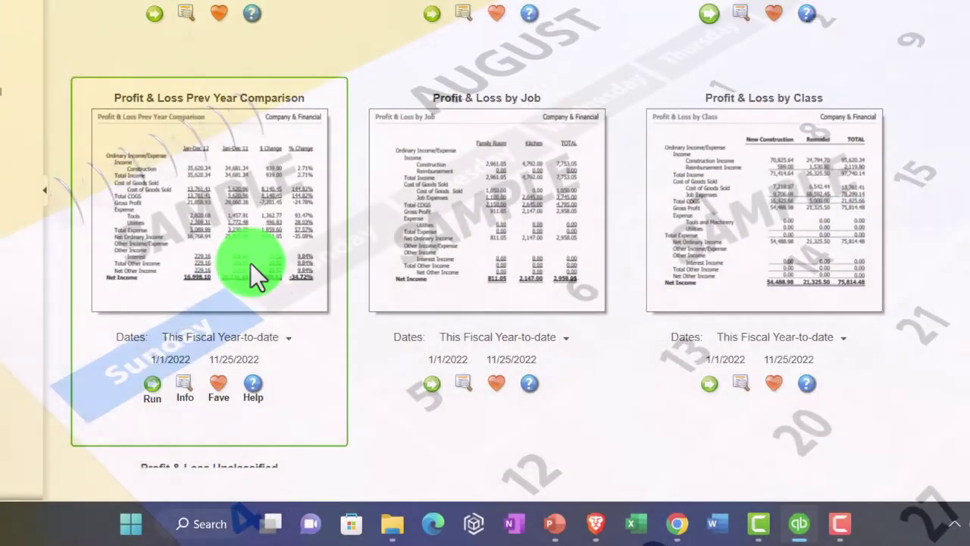
scroll(250, 263, "down", 1)
scroll(461, 172, "down", 1)
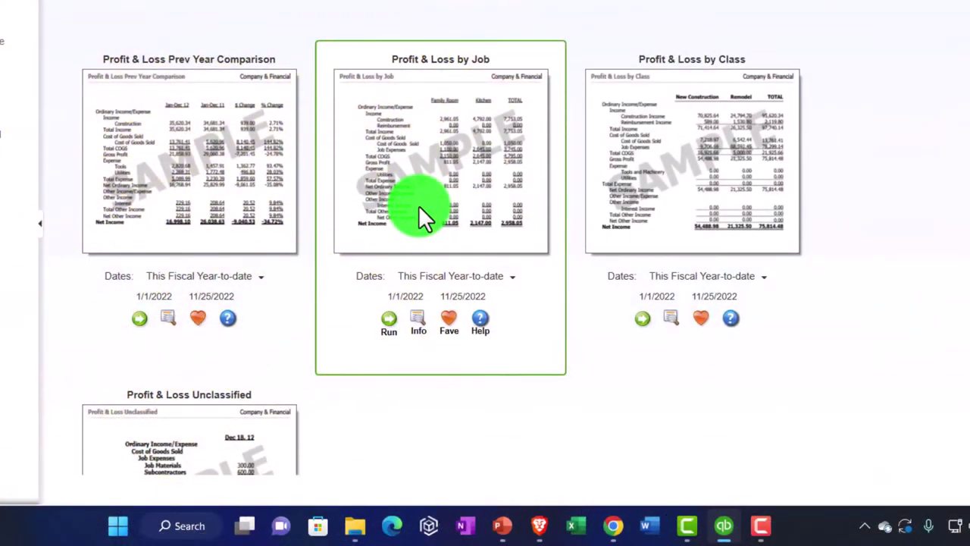
scroll(421, 216, "down", 1)
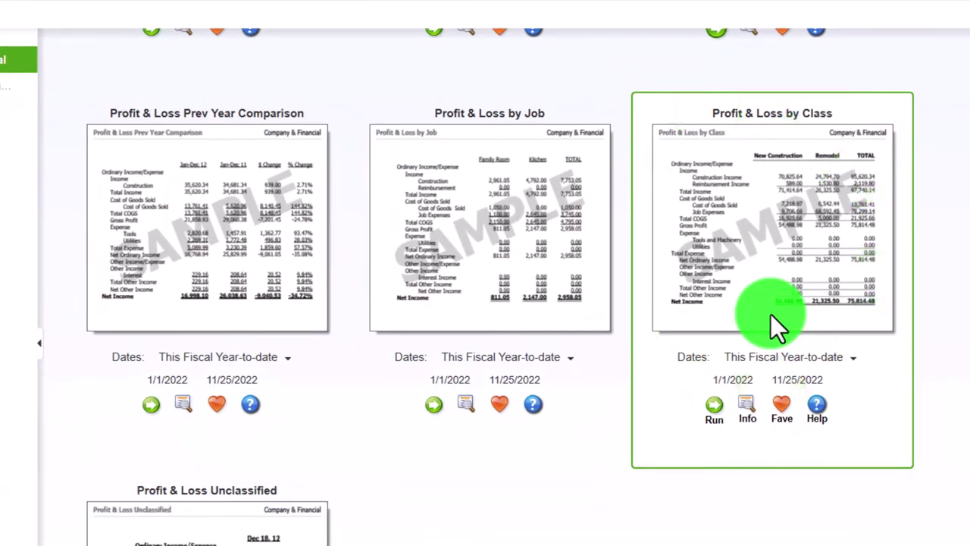
left_click(714, 417)
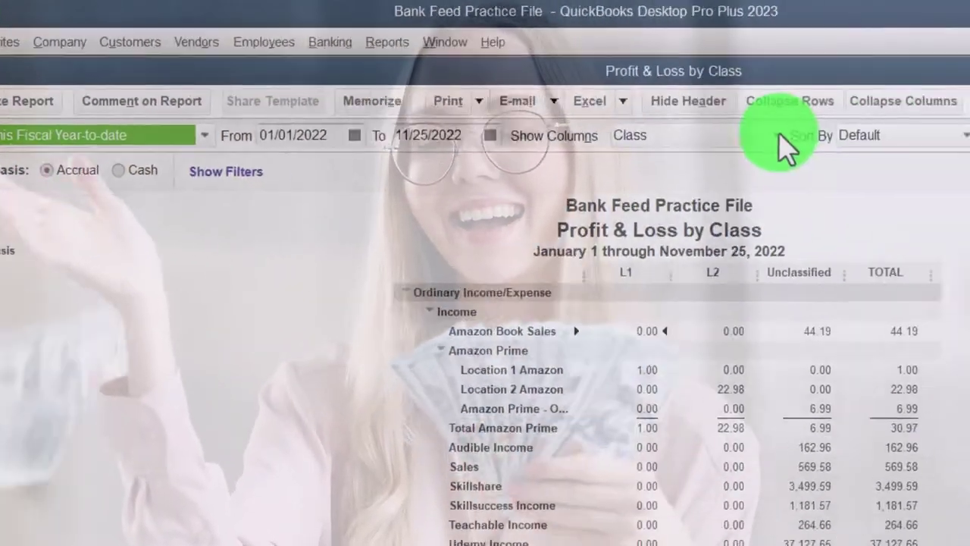
left_click(558, 120)
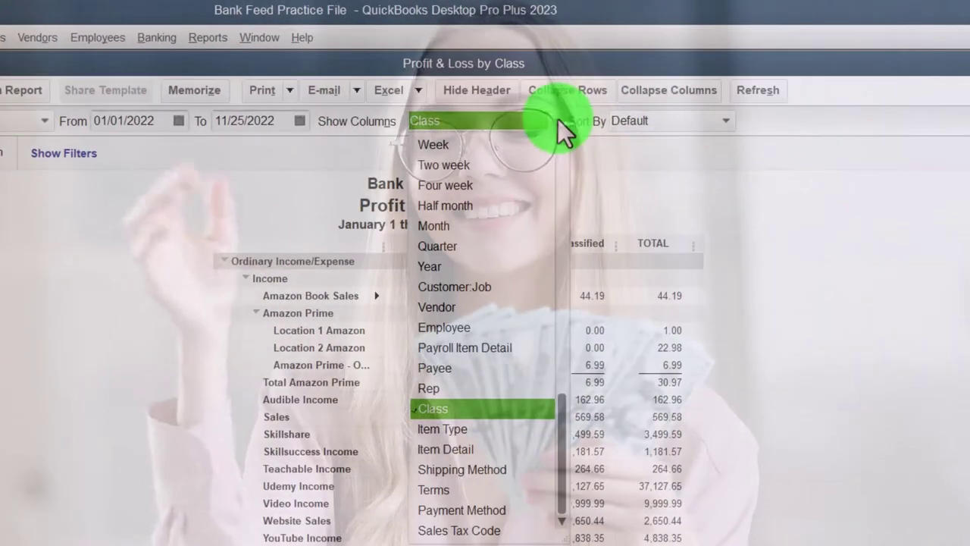
left_click(457, 409)
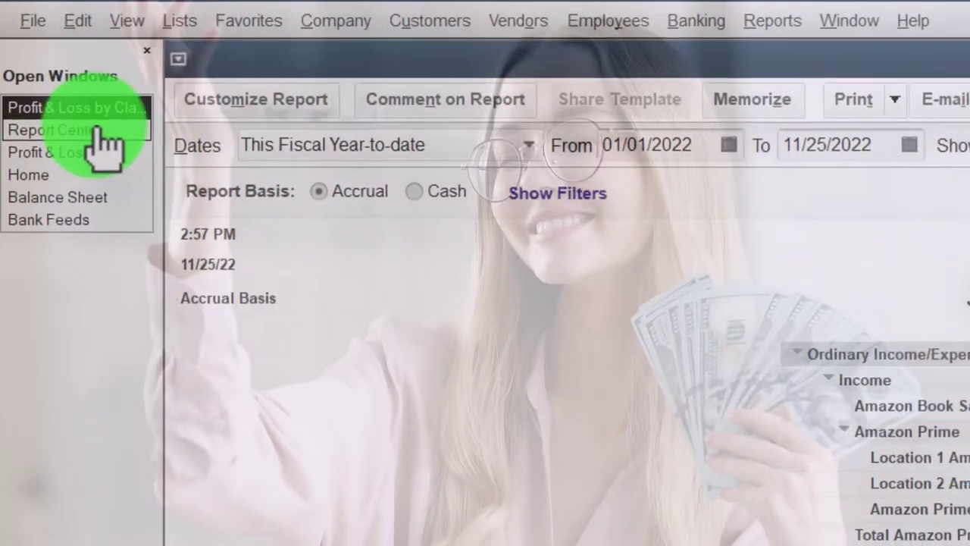
- Return to the Report Center and run Income by Customer Summary from the Income & Expenses reports
left_click(97, 131)
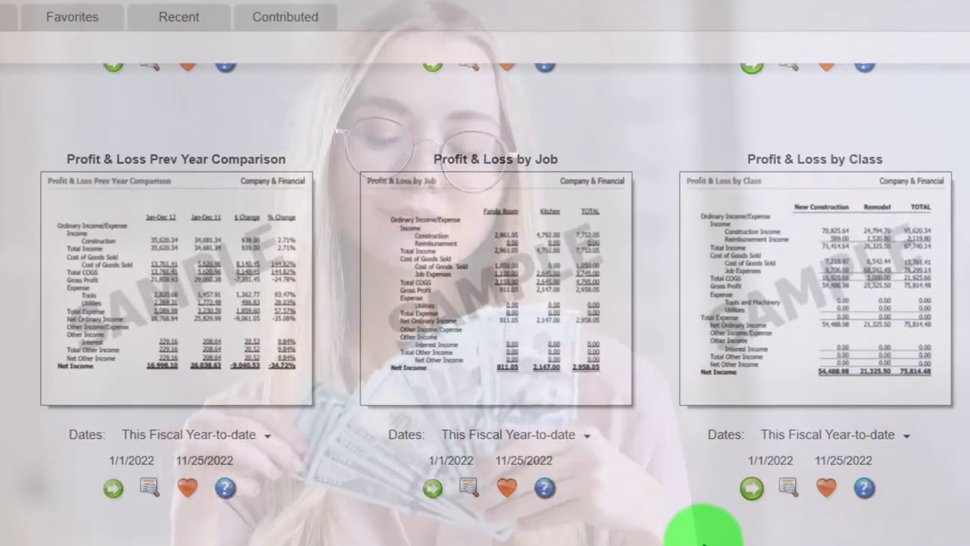
scroll(705, 523, "down", 3)
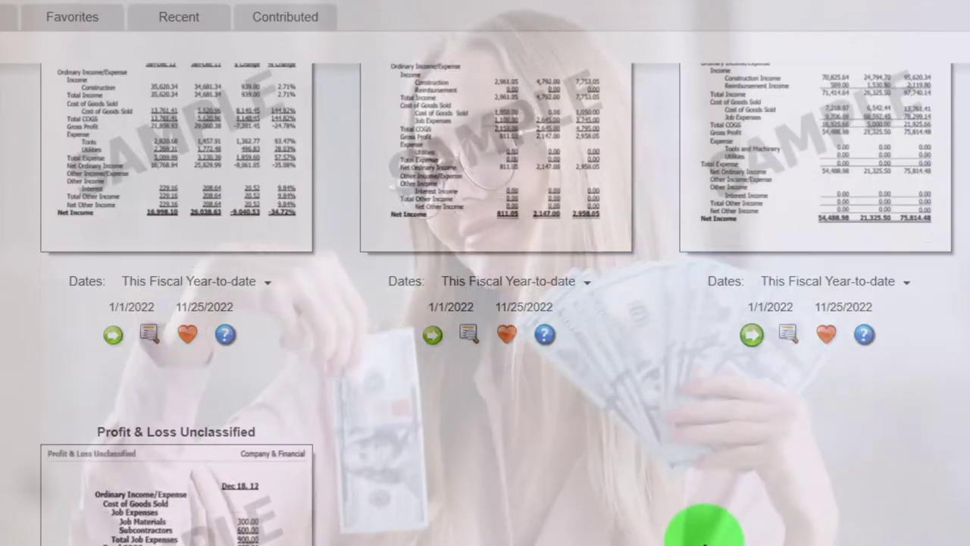
scroll(705, 539, "down", 3)
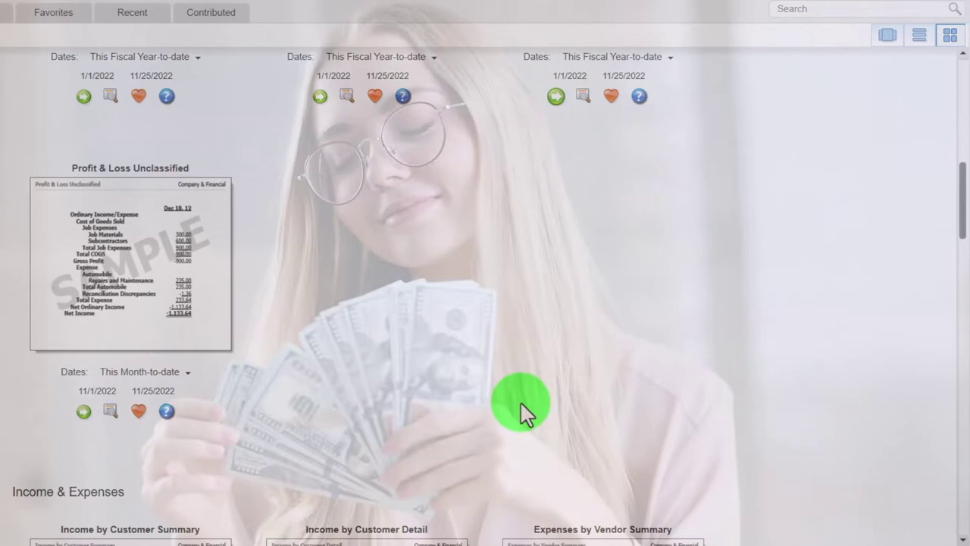
scroll(521, 404, "down", 1)
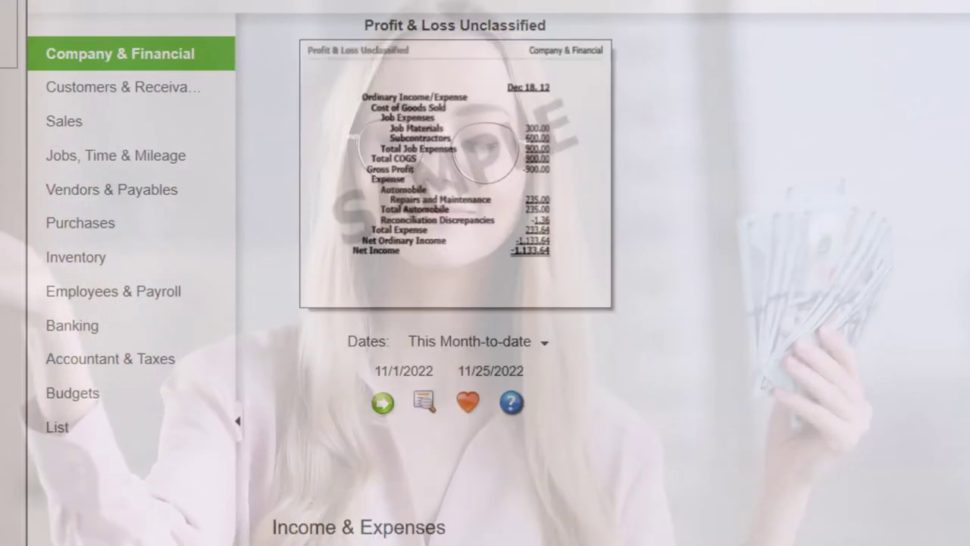
scroll(530, 304, "down", 3)
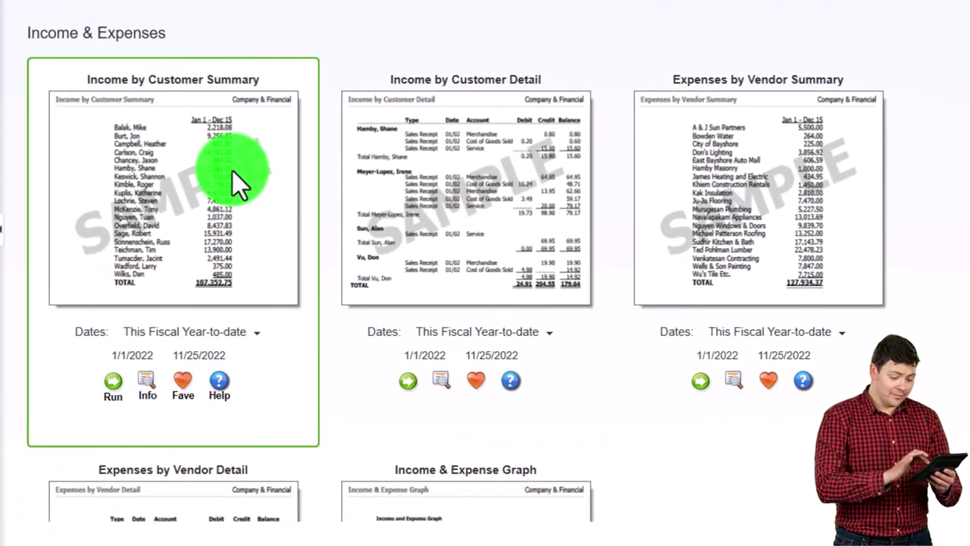
scroll(233, 171, "down", 1)
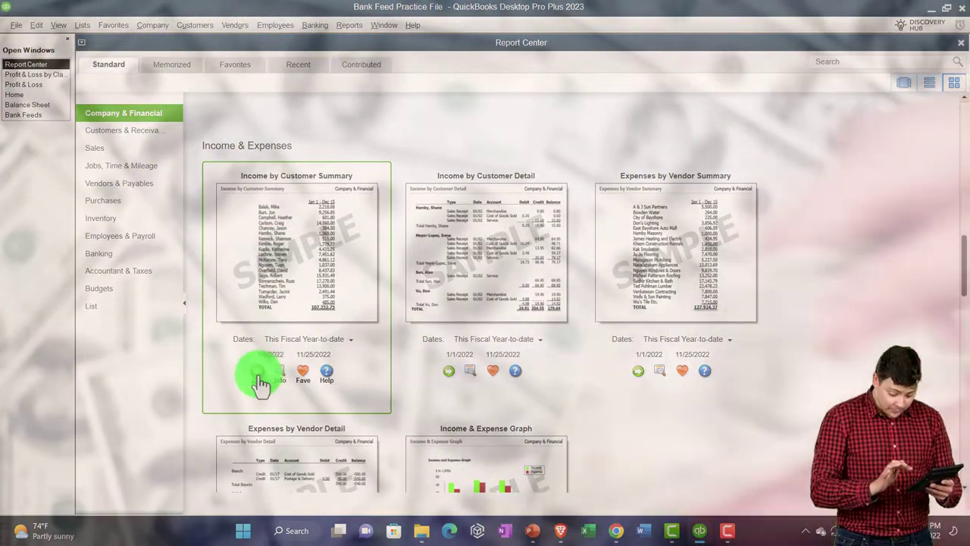
left_click(257, 371)
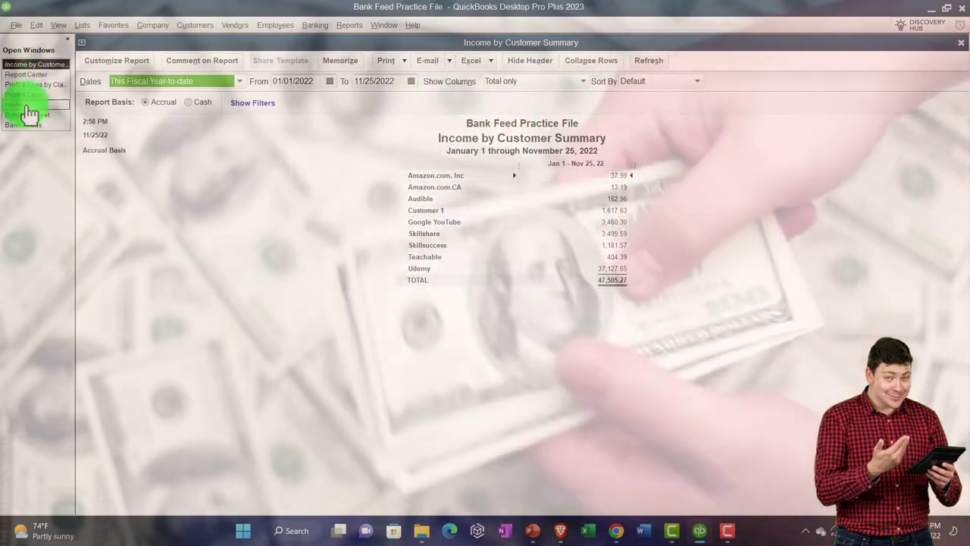
- Switch back to the Profit & Loss report, set its dates to 01/01/2022 through 12/31/2022 and review the income accounts
left_click(26, 95)
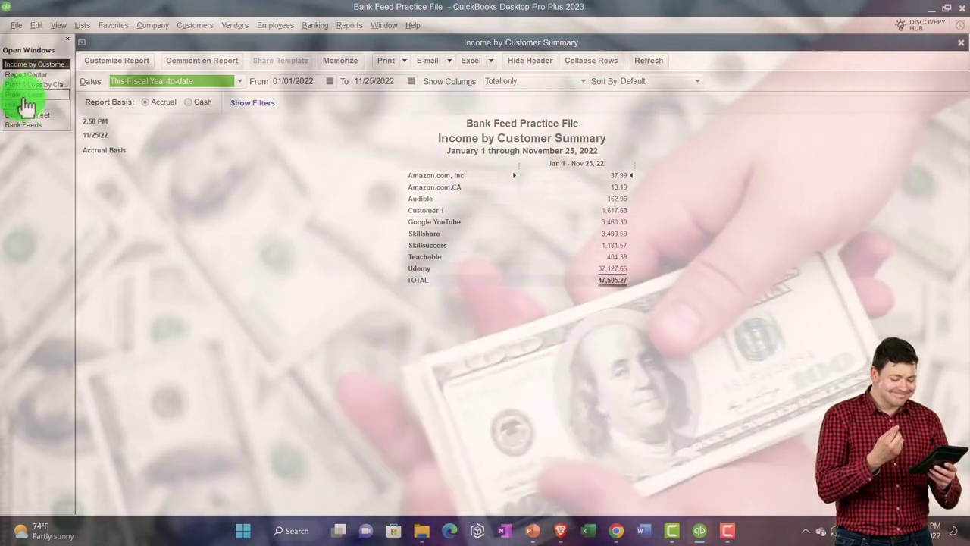
scroll(517, 342, "up", 6)
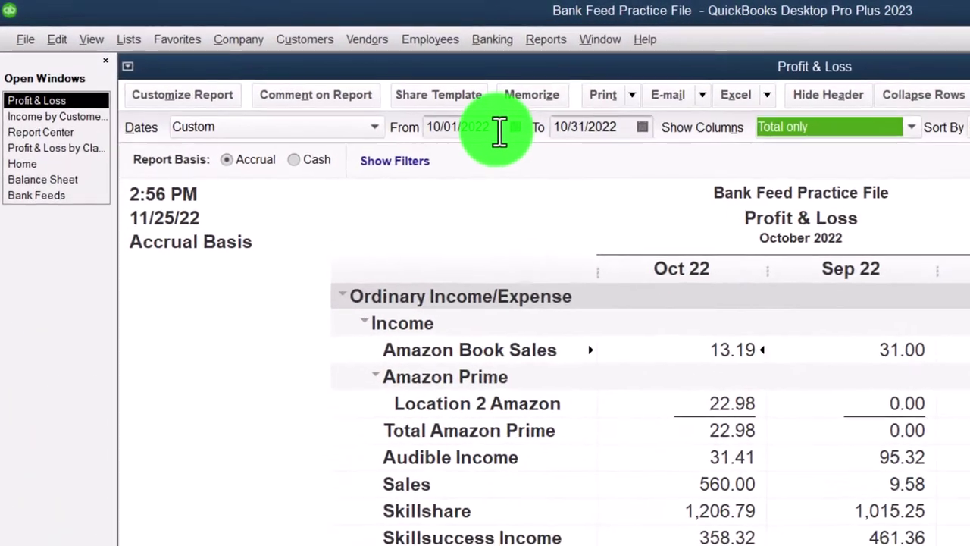
left_click(288, 81)
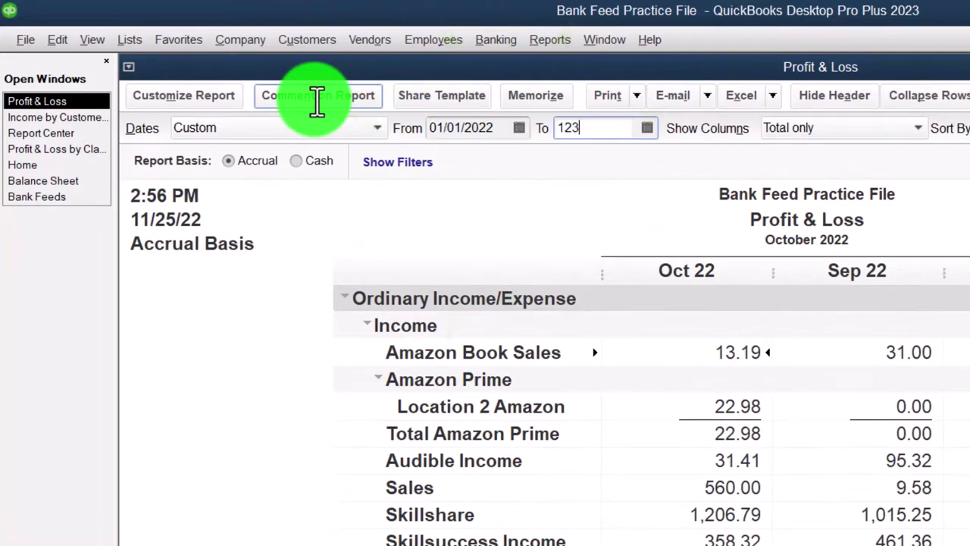
left_click(317, 98)
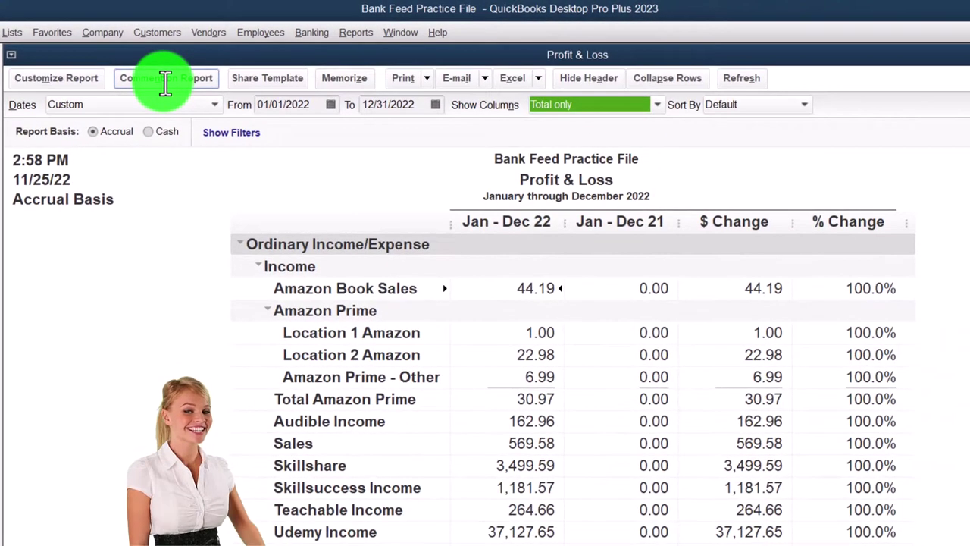
scroll(589, 450, "down", 3)
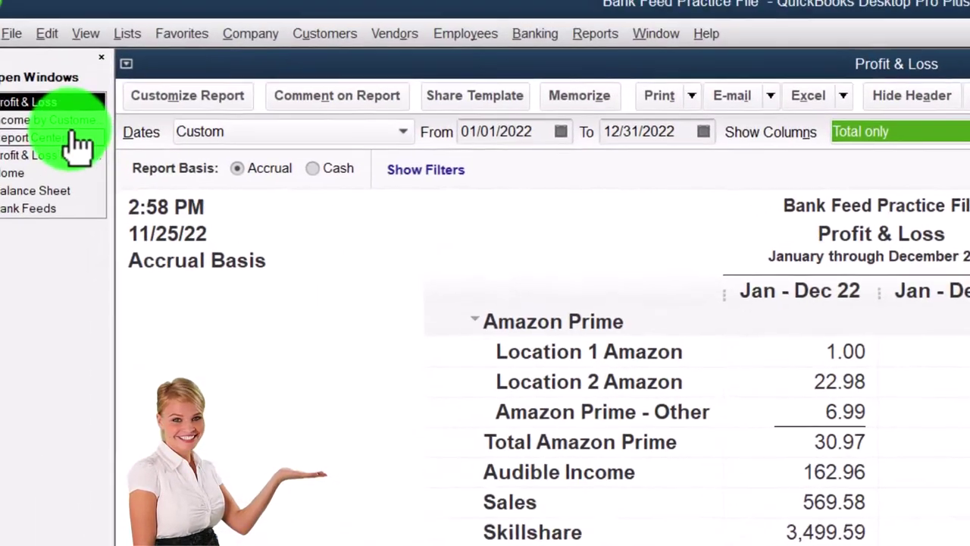
- Revisit the Income by Customer Summary and the Report Center, and open the Customer Center
left_click(70, 125)
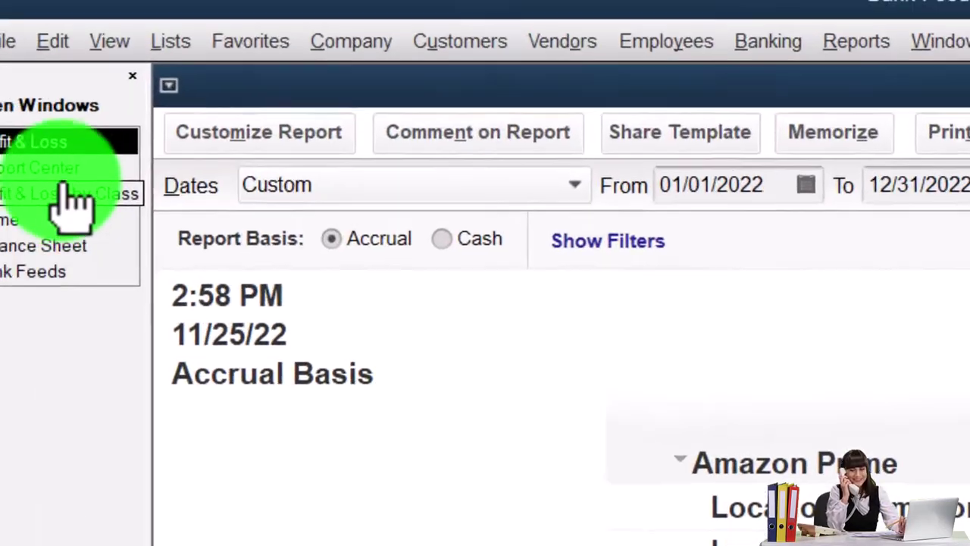
left_click(124, 215)
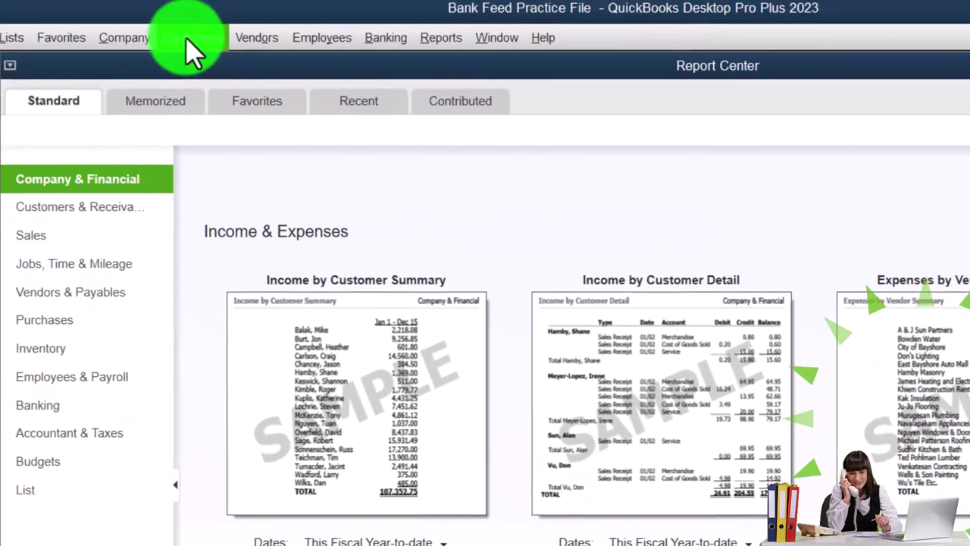
left_click(193, 41)
left_click(224, 68)
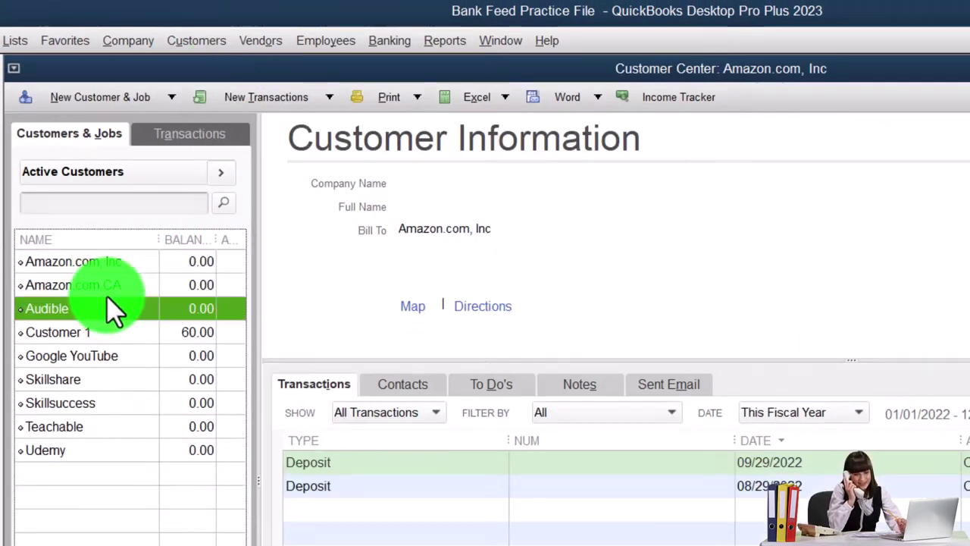
- Look through the transactions of Amazon.com.CA and the next customer in the Customer Center
left_click(106, 292)
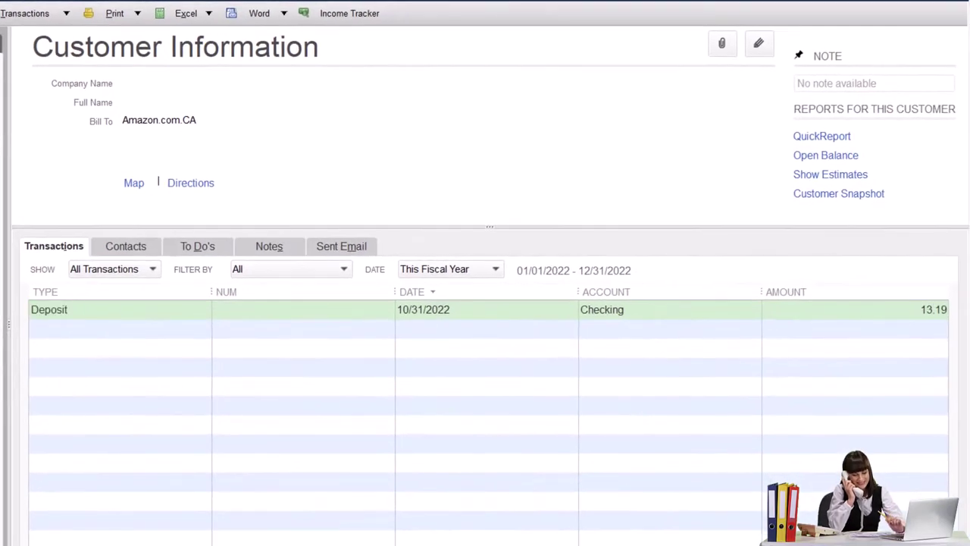
key("Down")
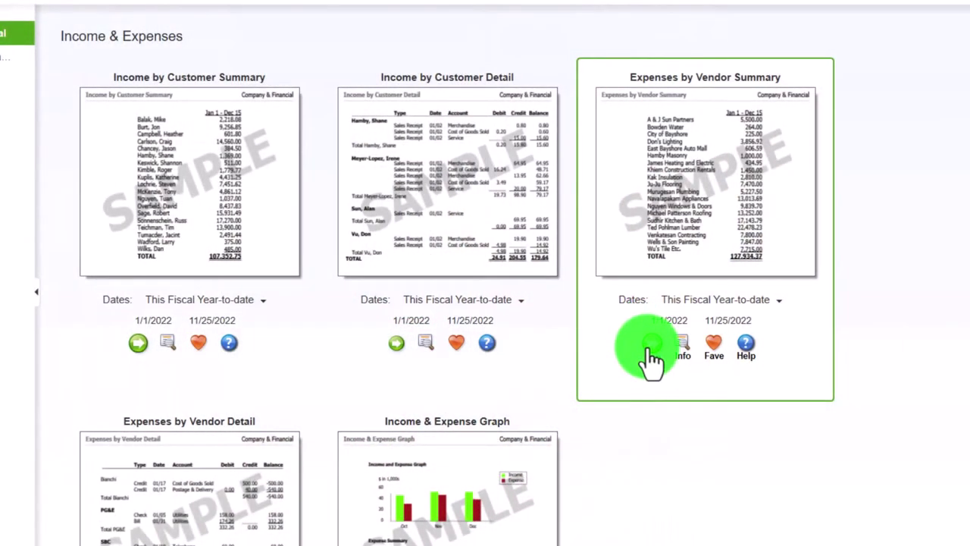
- Run the Expenses by Vendor Summary from the Income & Expenses reports for 01/01/2022 through 12/31/2022, review the vendor amounts and close it
left_click(643, 337)
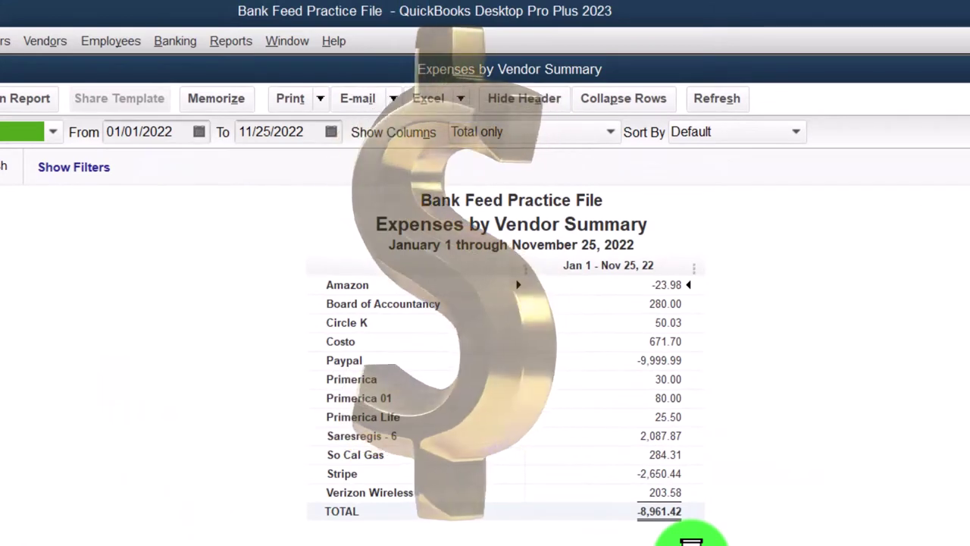
type("0")
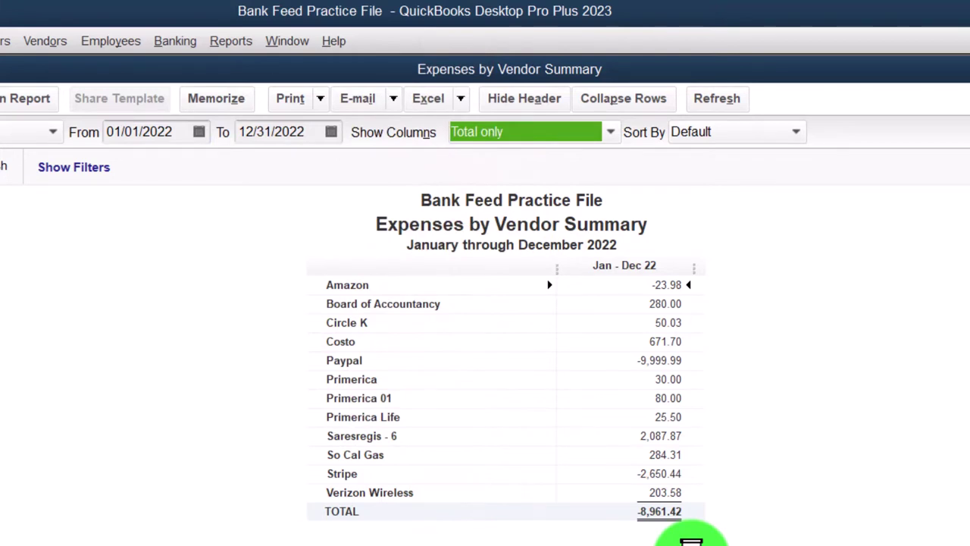
left_click(665, 360)
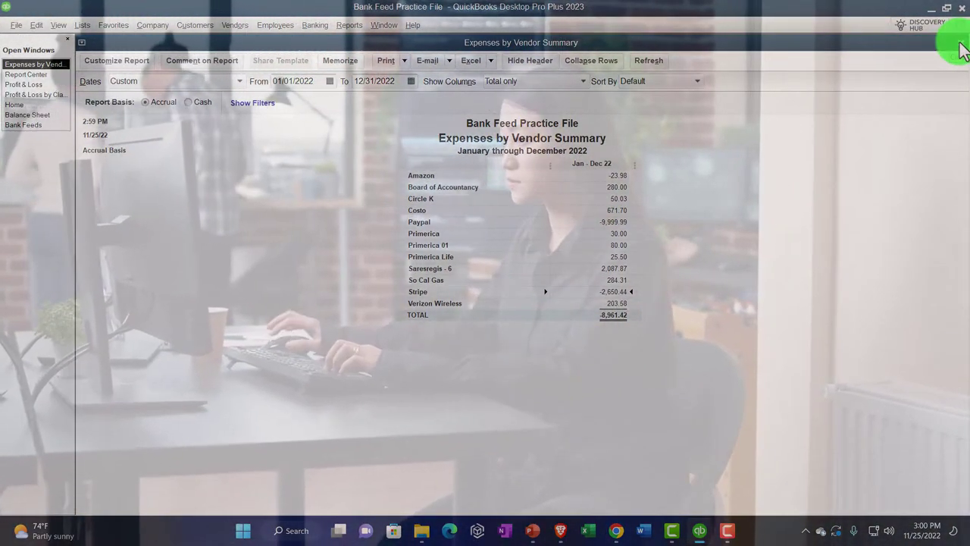
left_click(961, 43)
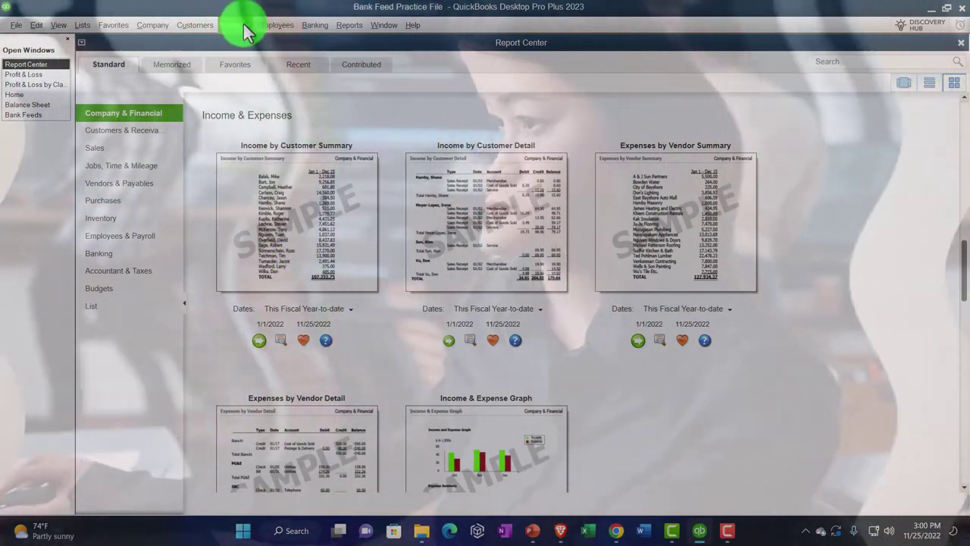
- Open the Vendor Center and look through the transactions of individual vendors
left_click(237, 25)
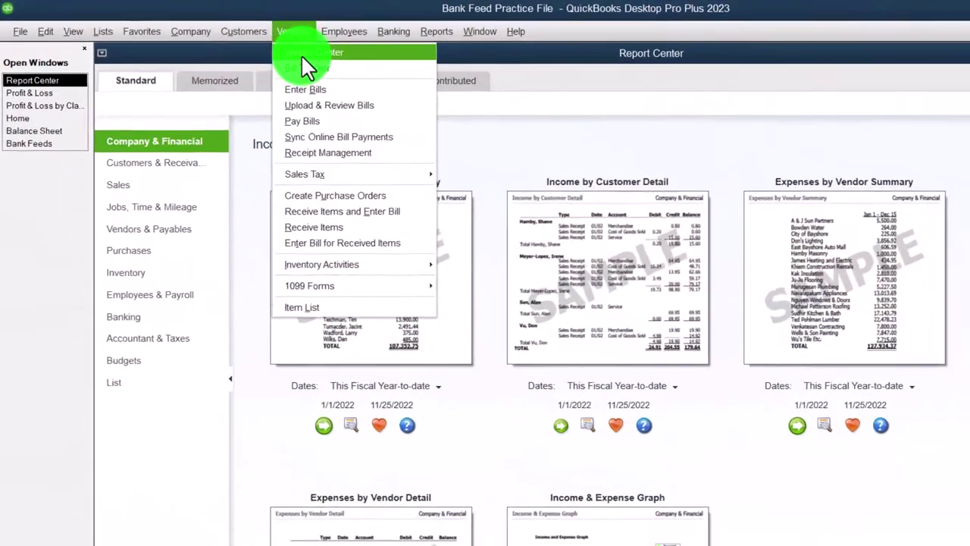
left_click(237, 45)
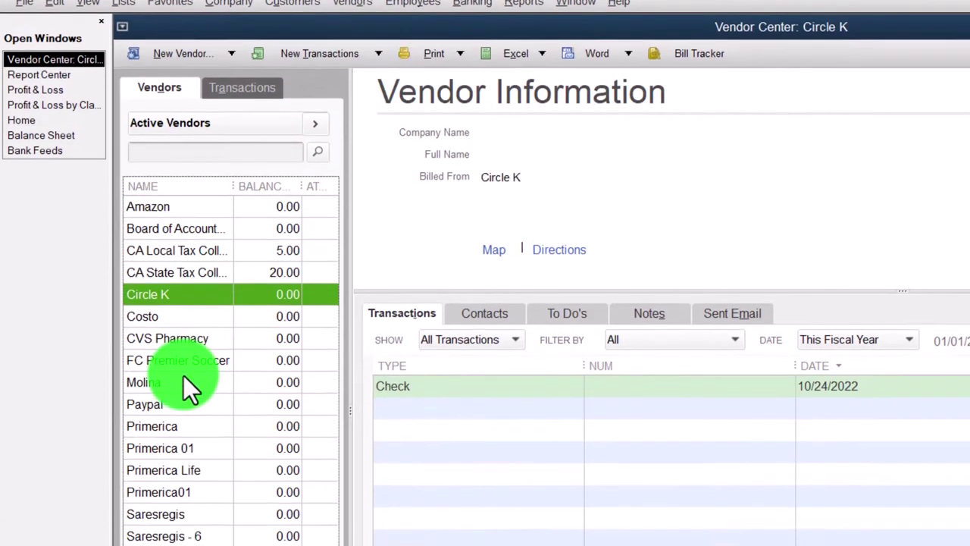
left_click(186, 422)
left_click(188, 461)
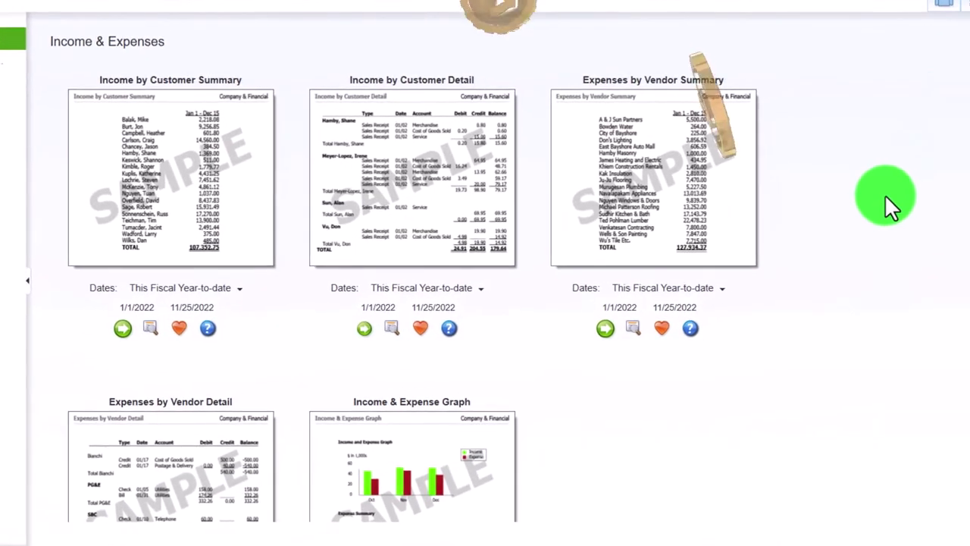
- Look through the remaining Company & Financial reports, covering Income & Expenses, Balance Sheet & Net Worth and Cash Flow
scroll(885, 194, "down", 4)
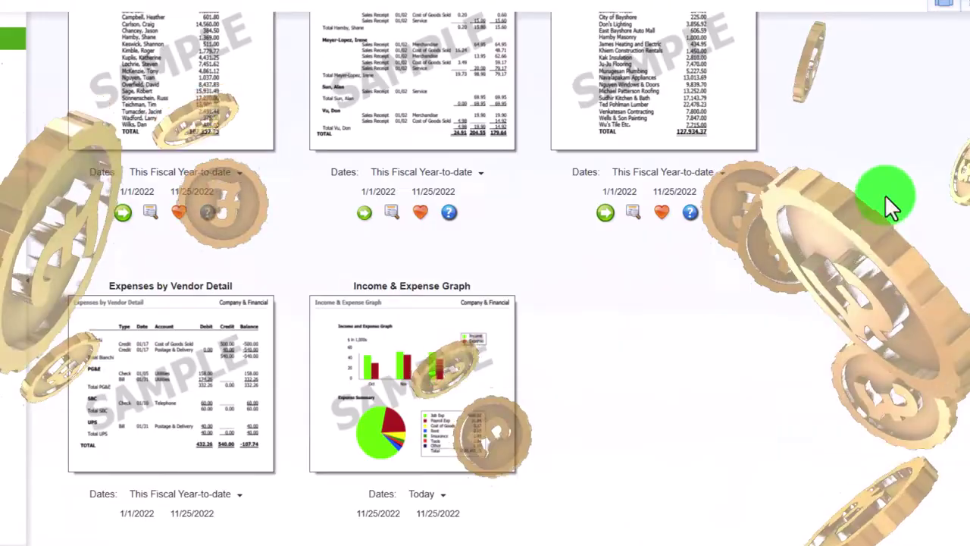
scroll(832, 250, "down", 3)
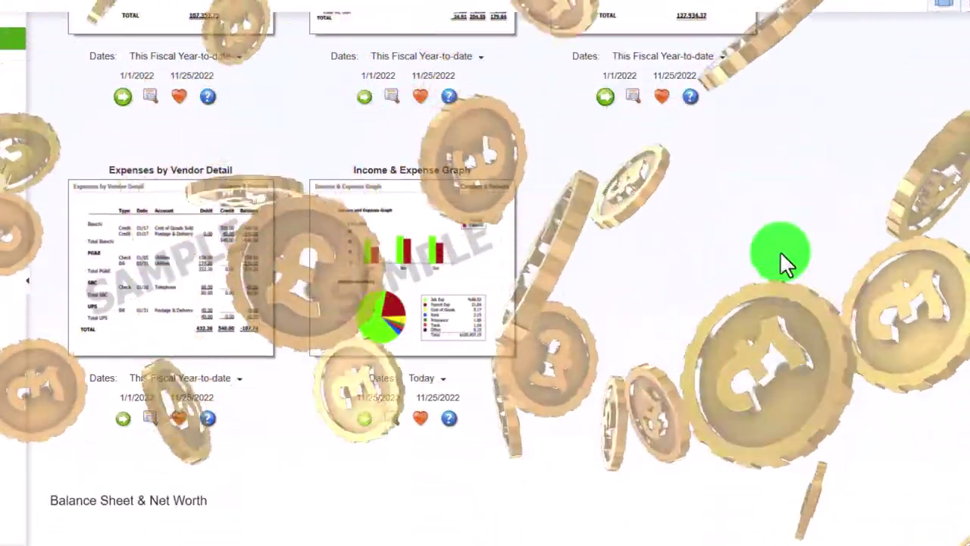
scroll(461, 211, "down", 5)
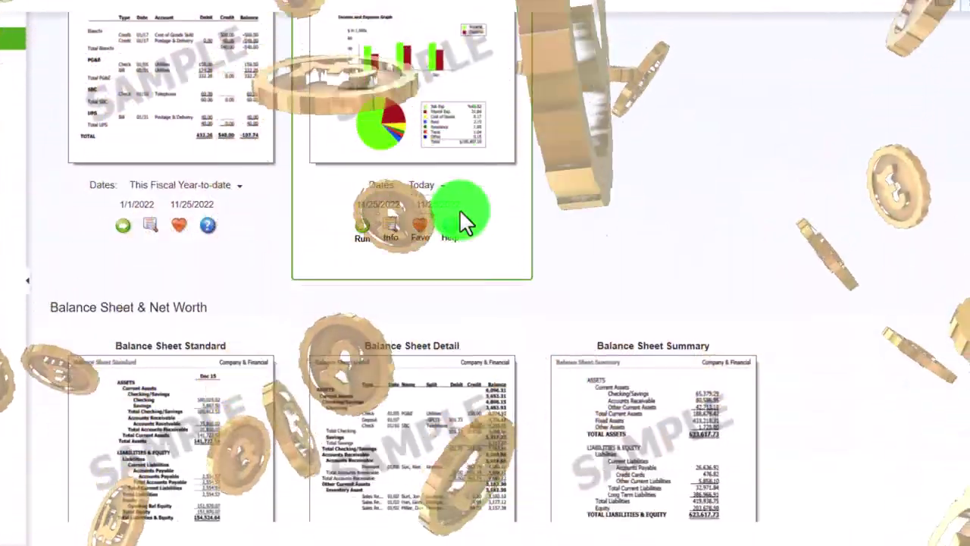
scroll(460, 211, "down", 4)
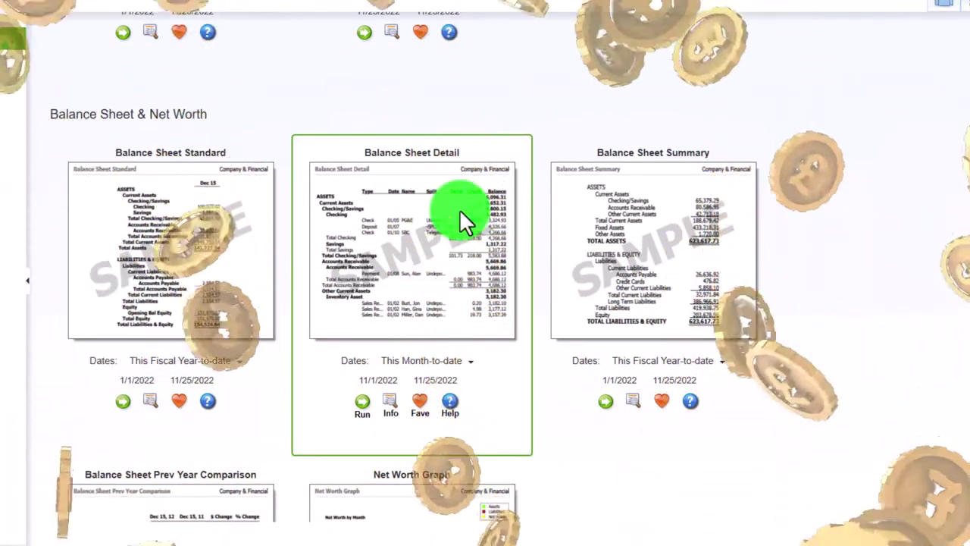
scroll(459, 210, "down", 1)
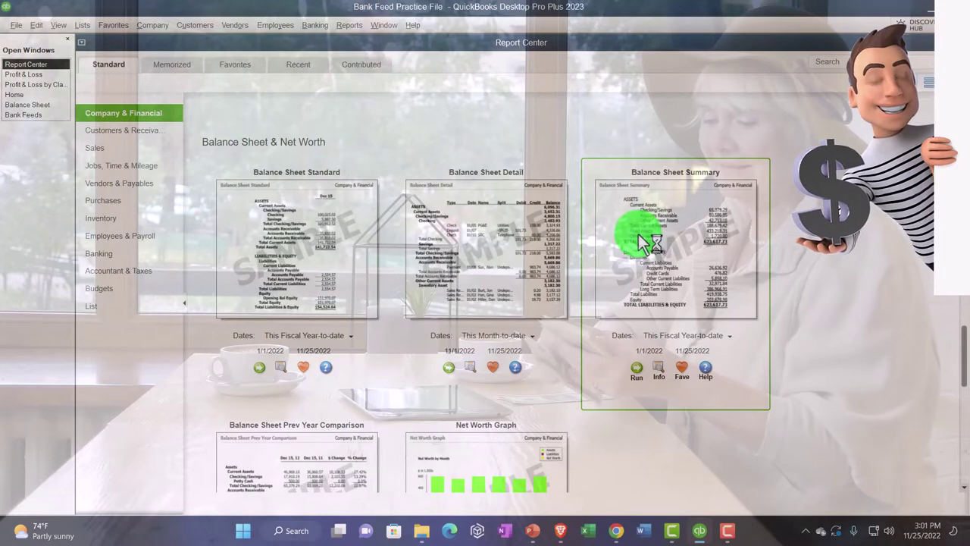
scroll(643, 241, "down", 3)
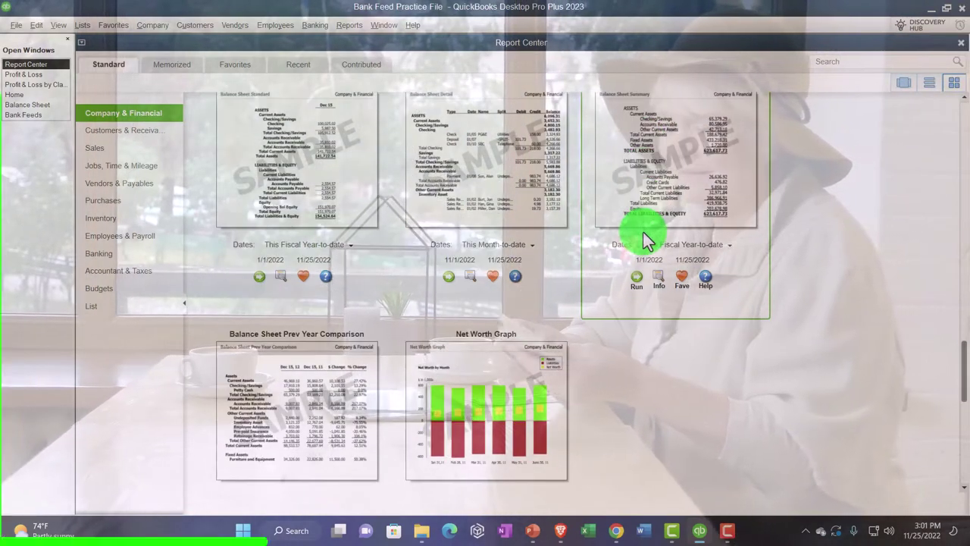
scroll(643, 241, "down", 2)
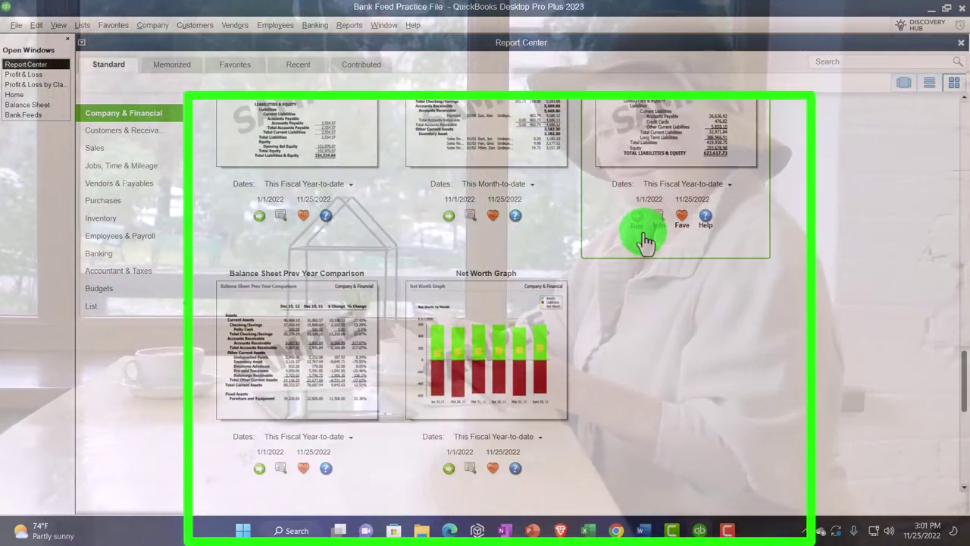
scroll(640, 238, "down", 1)
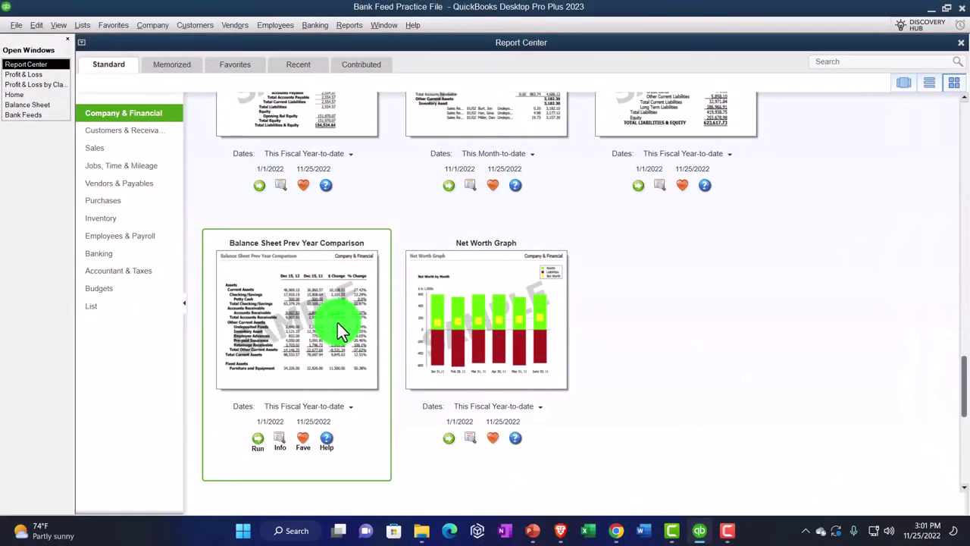
scroll(338, 324, "down", 1)
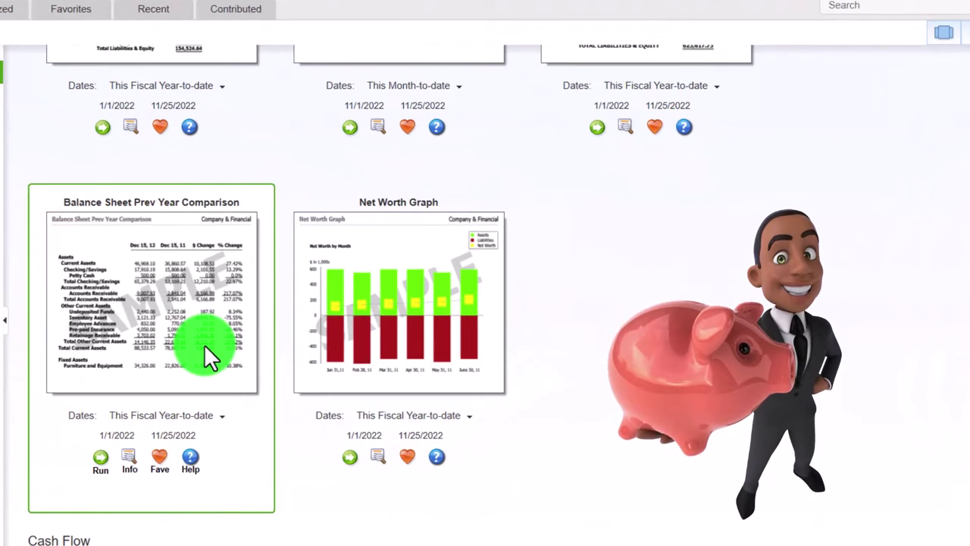
scroll(204, 344, "down", 3)
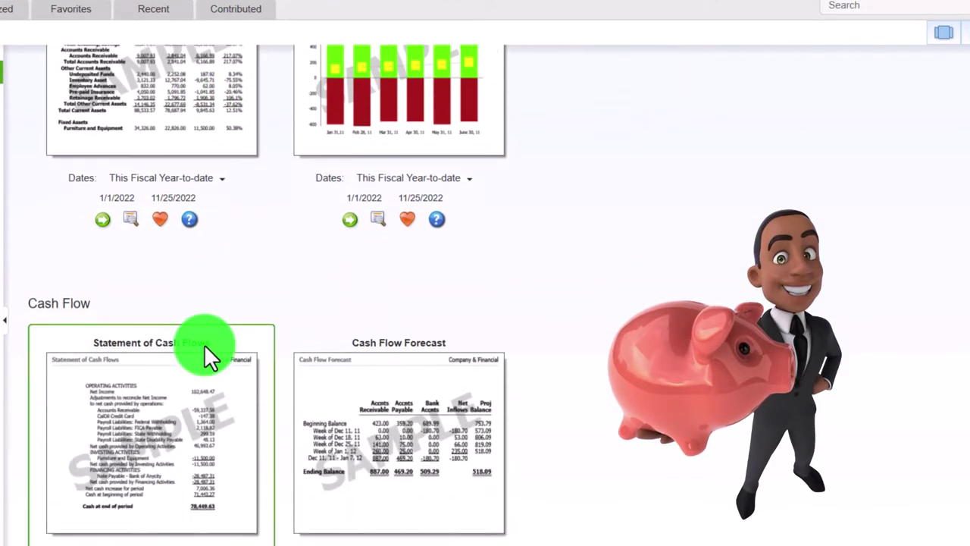
scroll(204, 345, "down", 1)
scroll(204, 344, "down", 1)
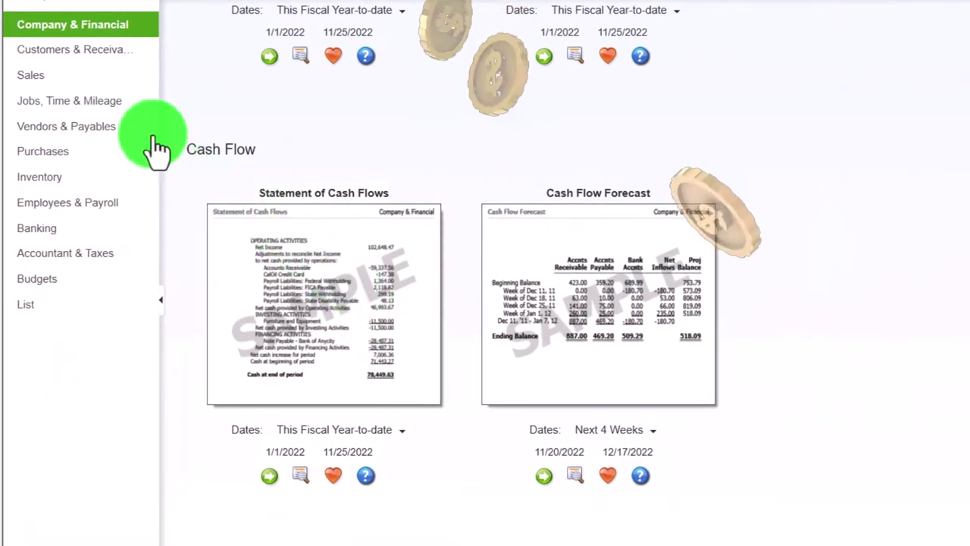
- Display the Customers & Receivables reports, and switch to the Balance Sheet to review its Accounts Receivable line
left_click(40, 57)
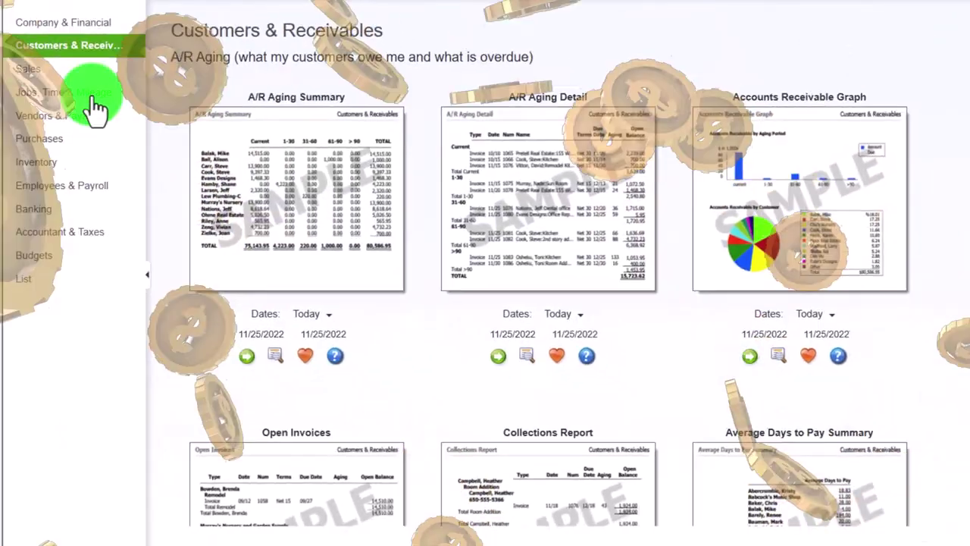
mouse_move(435, 259)
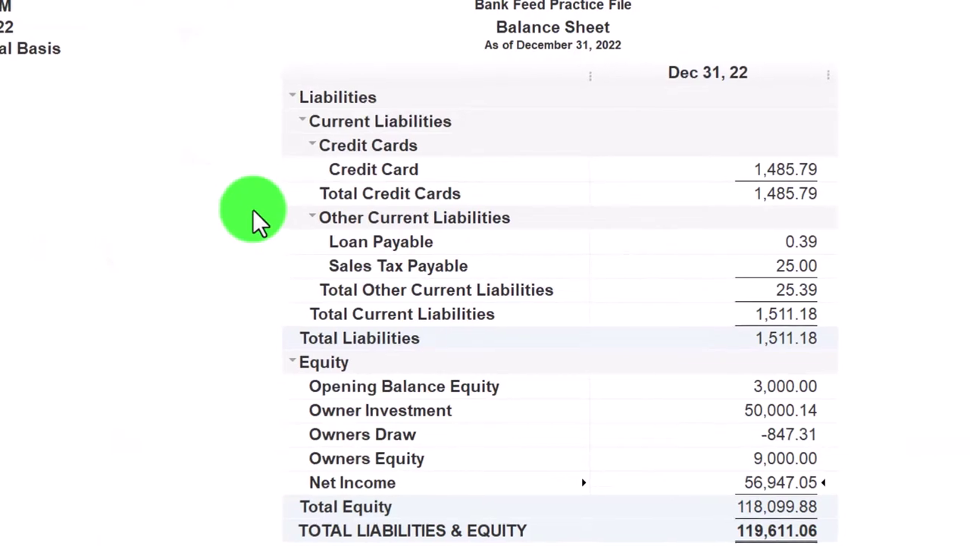
scroll(252, 208, "up", 6)
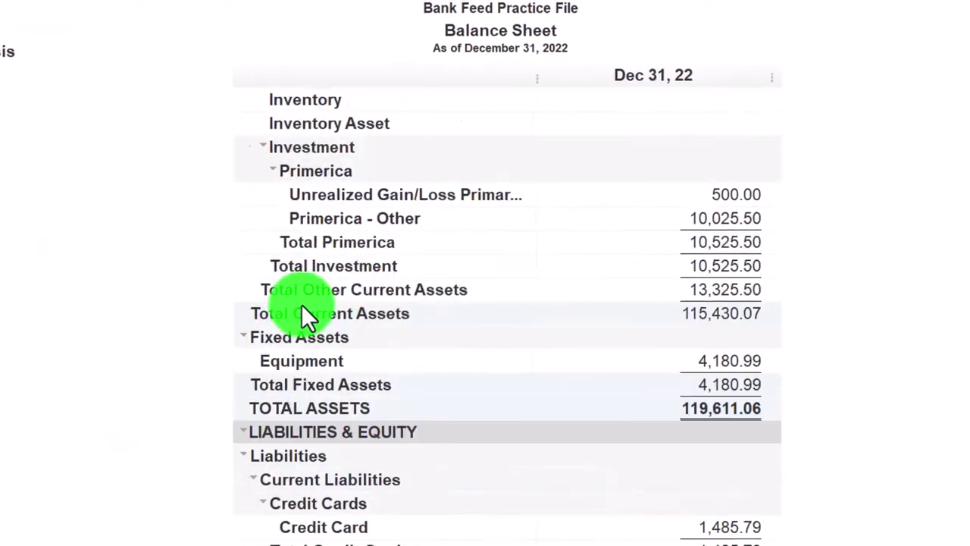
scroll(704, 165, "up", 3)
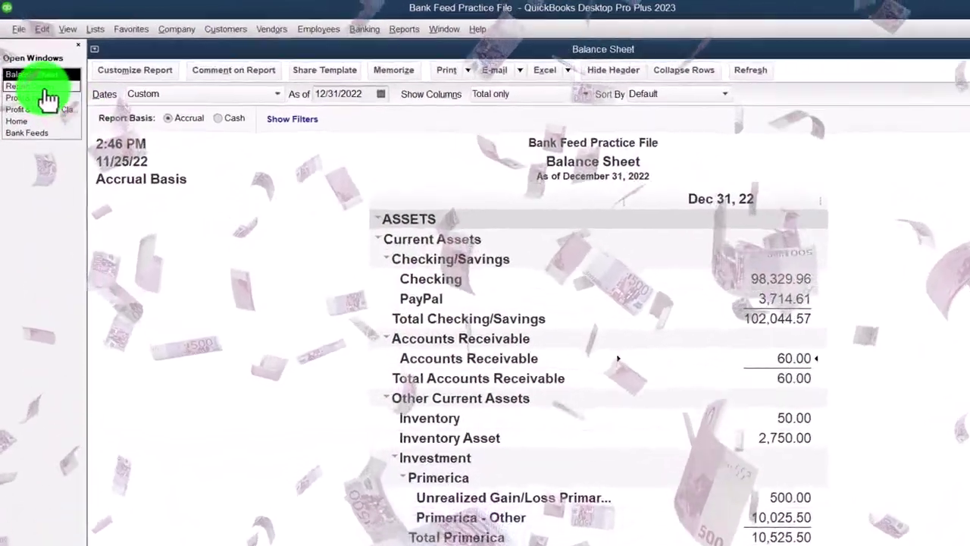
- Return to the Report Center and look through the A/R Aging and Customer Balance reports under Customers & Receivables
left_click(26, 74)
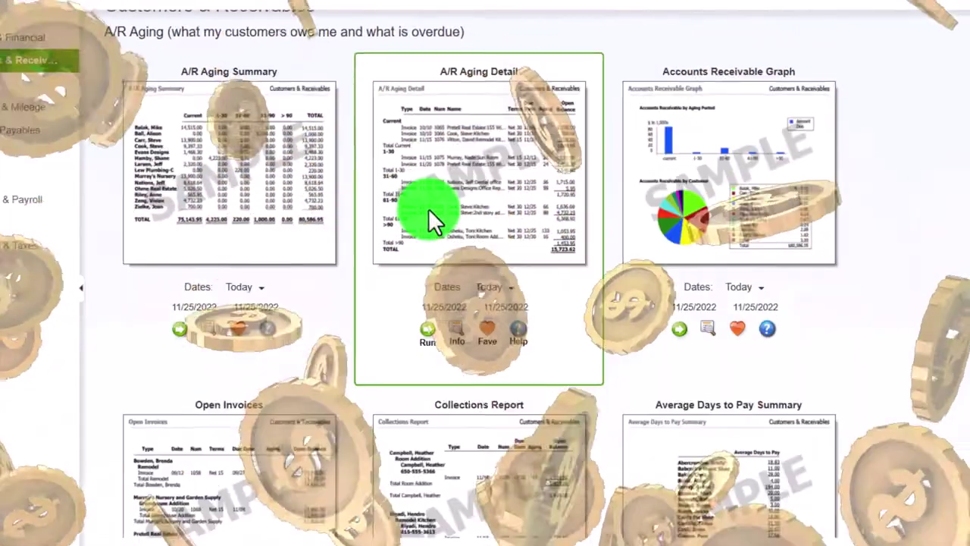
scroll(429, 211, "down", 3)
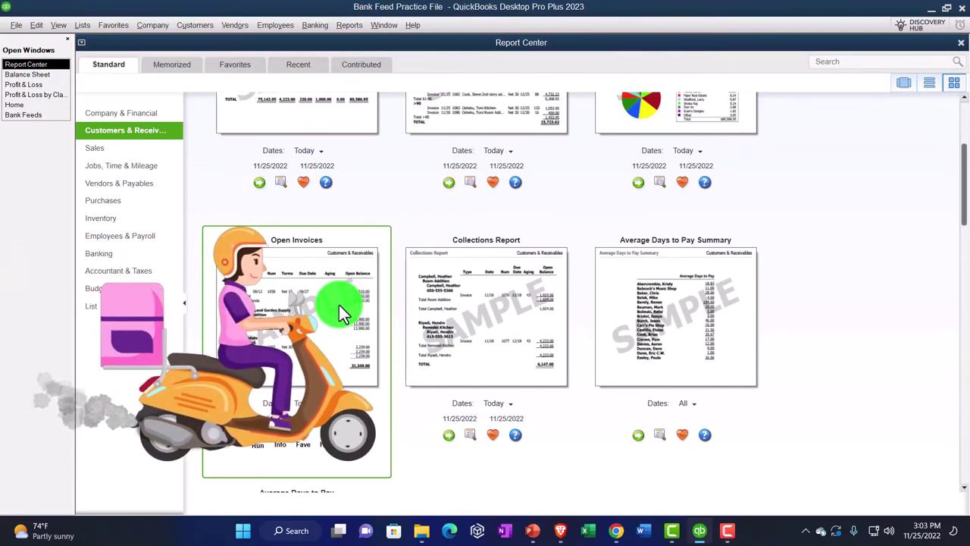
scroll(341, 311, "down", 1)
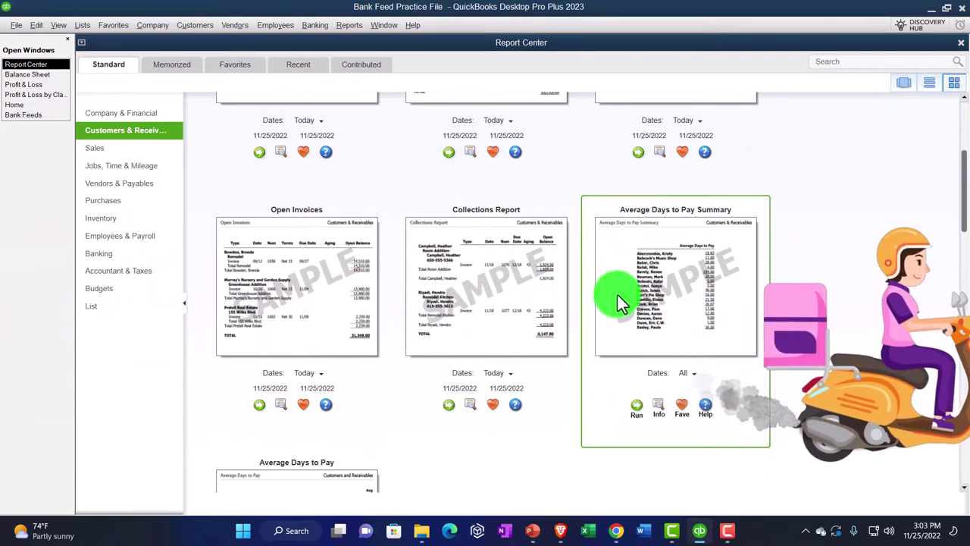
scroll(617, 295, "down", 2)
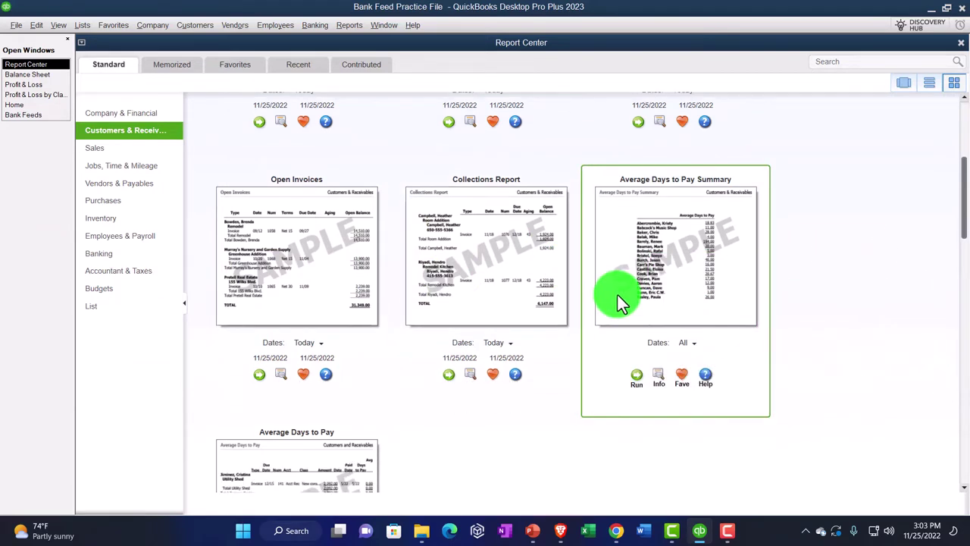
scroll(611, 298, "down", 4)
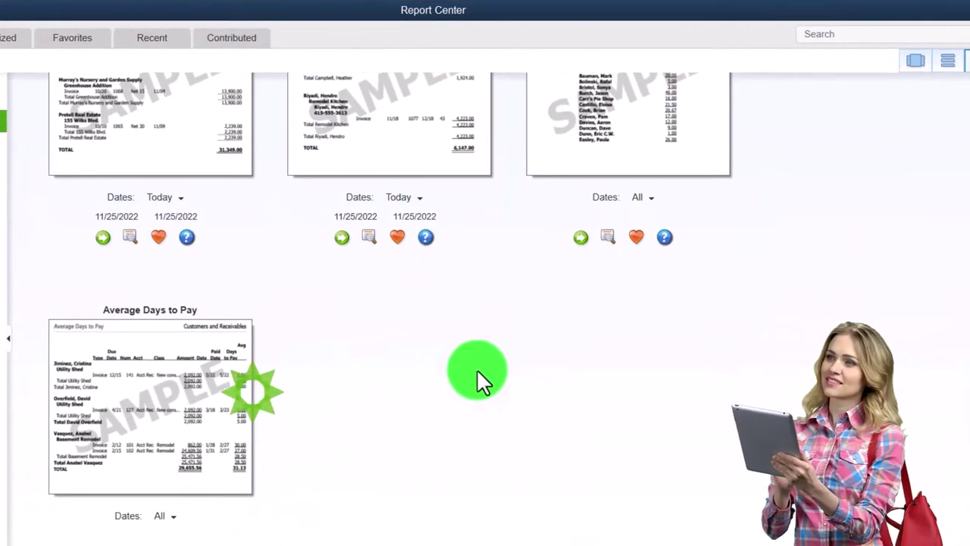
scroll(201, 402, "down", 6)
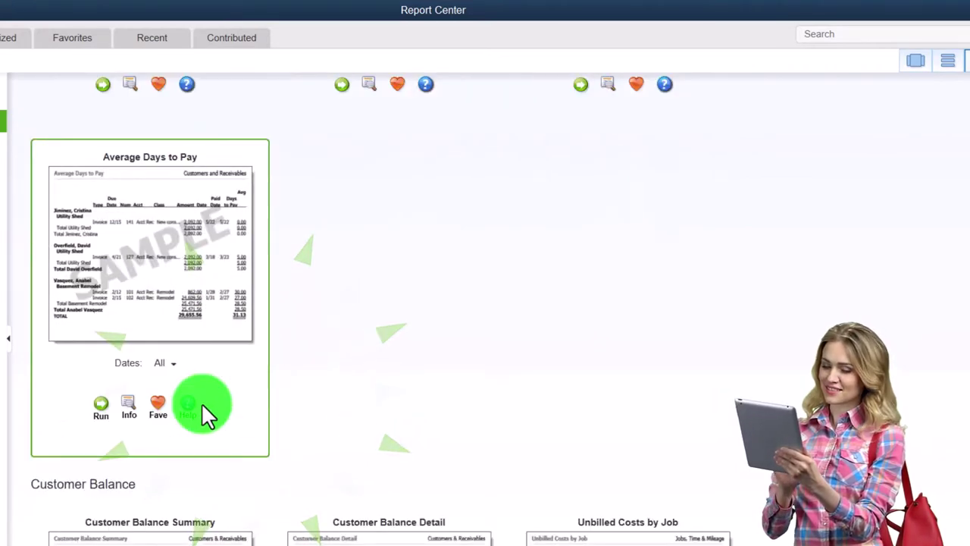
scroll(201, 402, "down", 5)
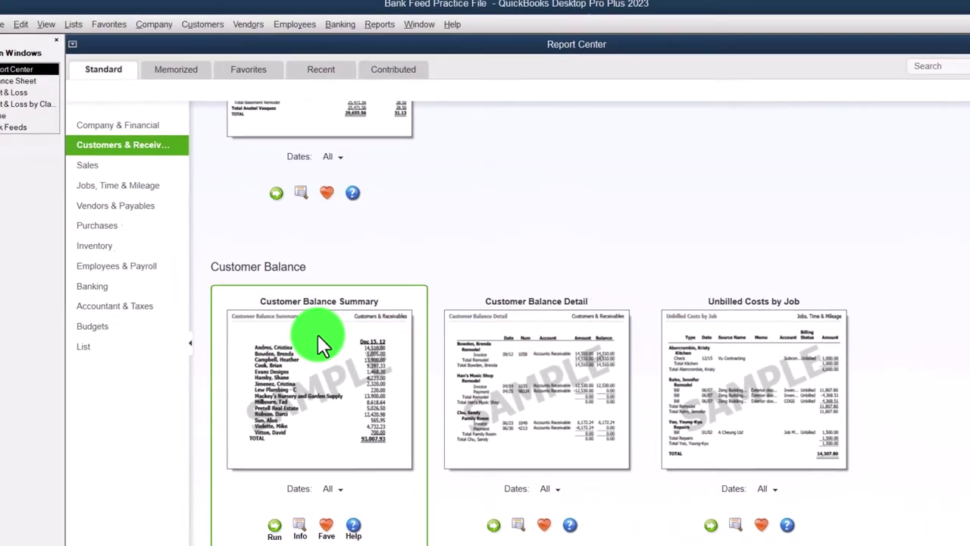
- Open the Customer Center and view the transactions of Google YouTube and Customer 1
left_click(175, 33)
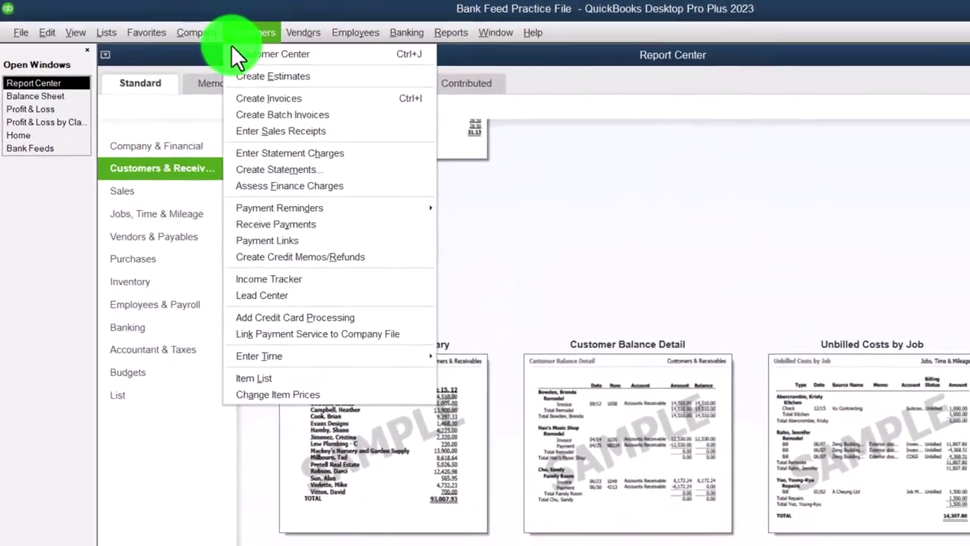
left_click(234, 48)
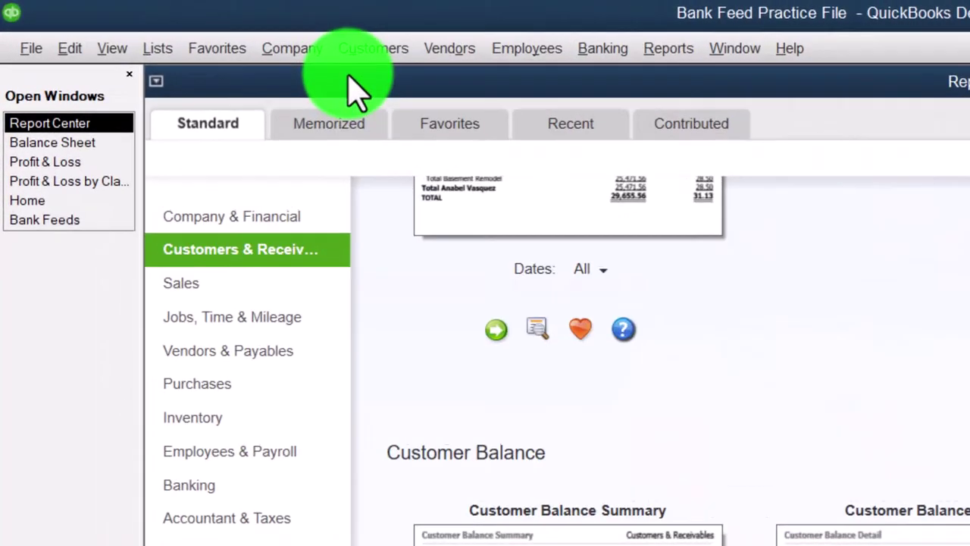
left_click(273, 355)
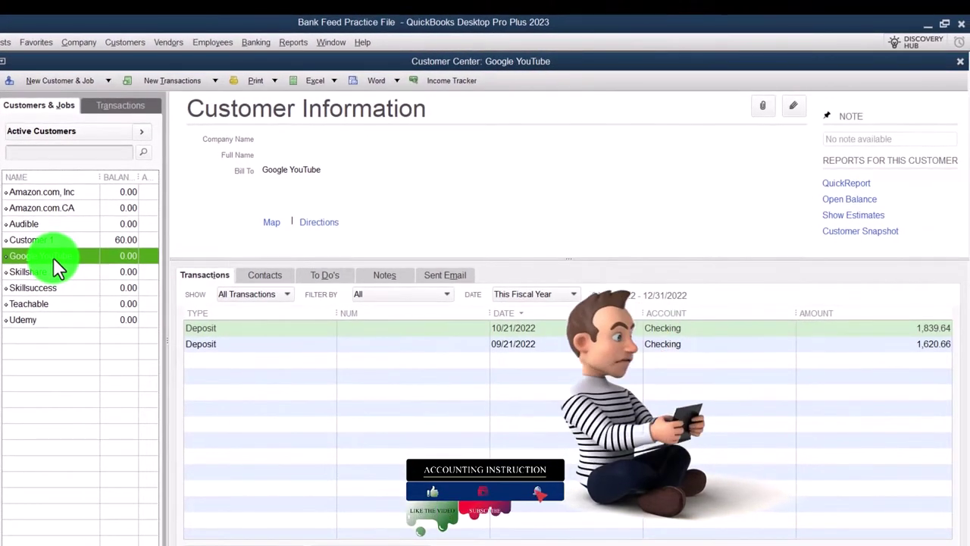
left_click(115, 241)
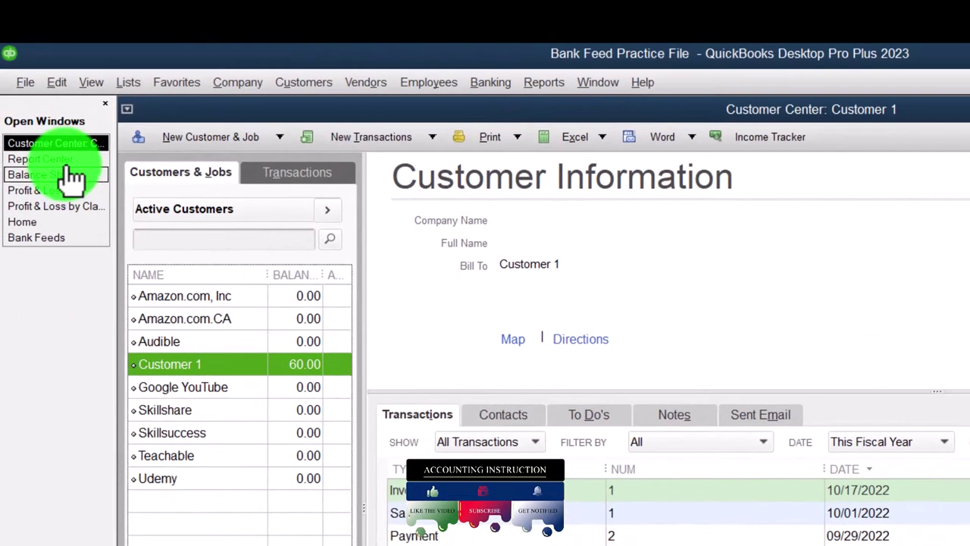
- Return to the Report Center and look through the remaining Customers & Receivables reports, covering Customer Balance and Lists
left_click(65, 160)
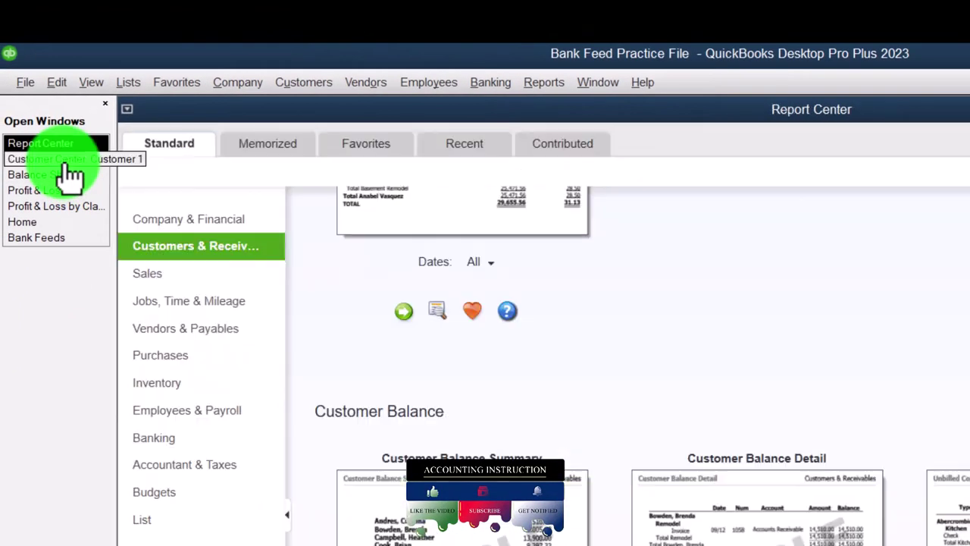
scroll(739, 531, "down", 4)
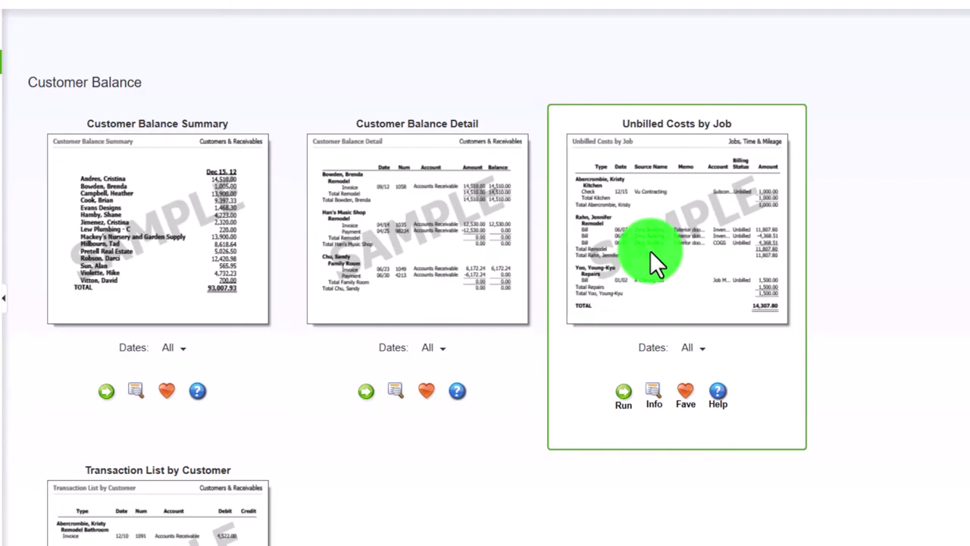
scroll(650, 250, "down", 3)
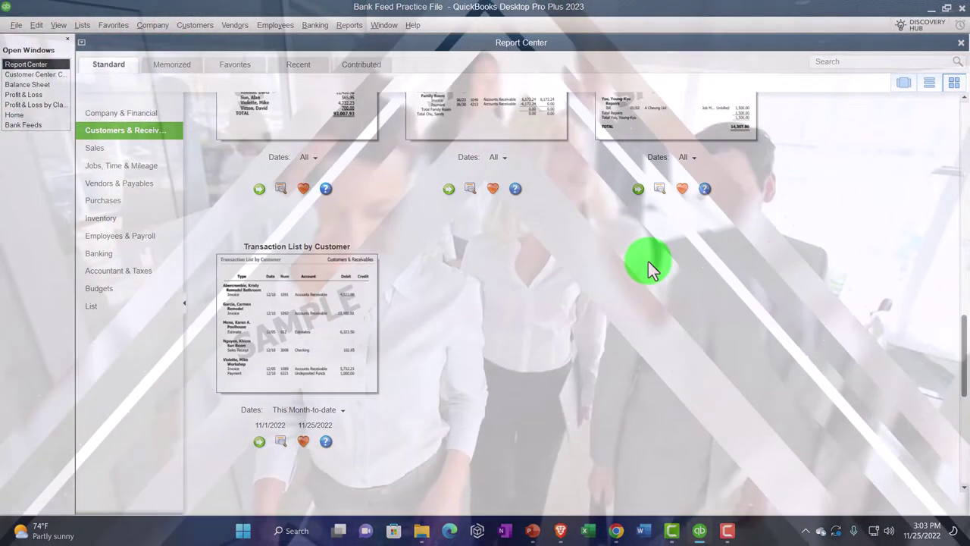
scroll(648, 263, "down", 3)
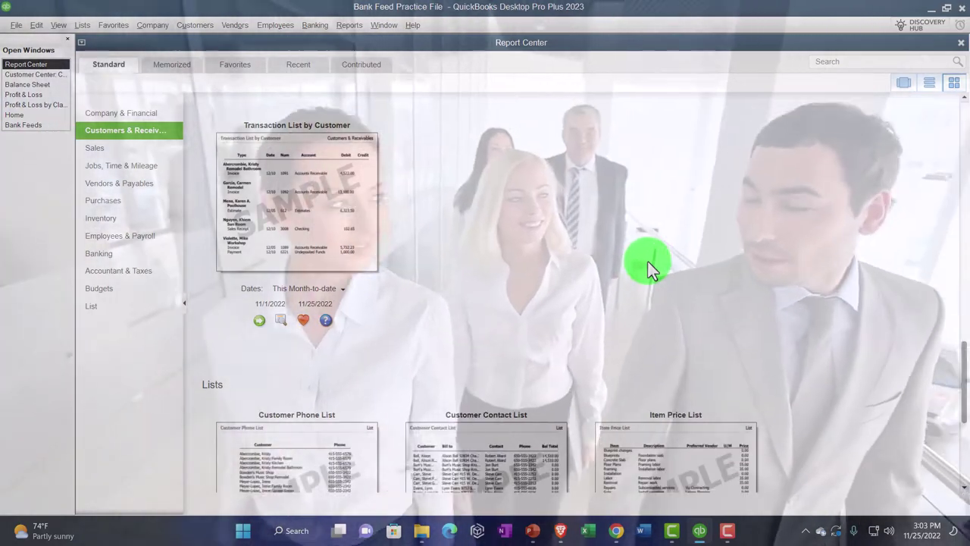
scroll(648, 262, "down", 2)
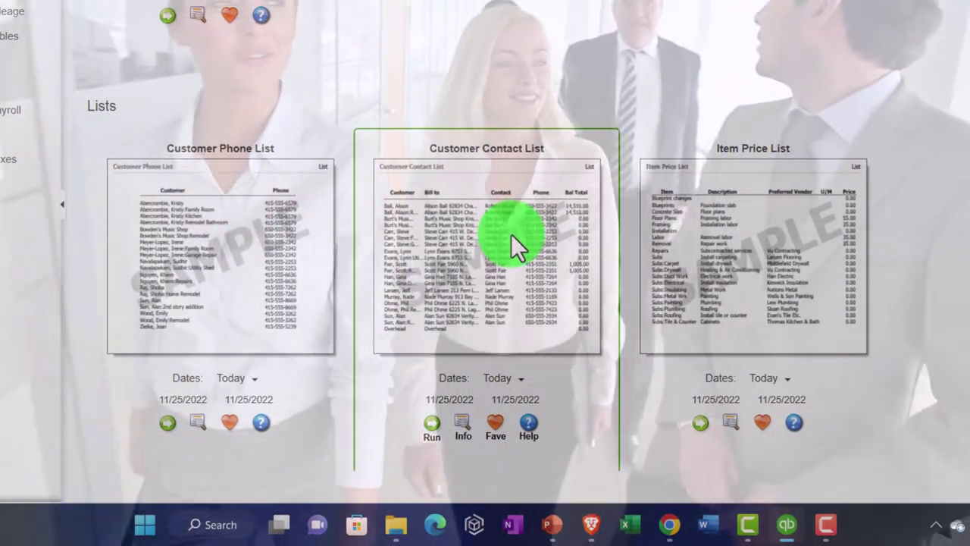
scroll(511, 234, "down", 1)
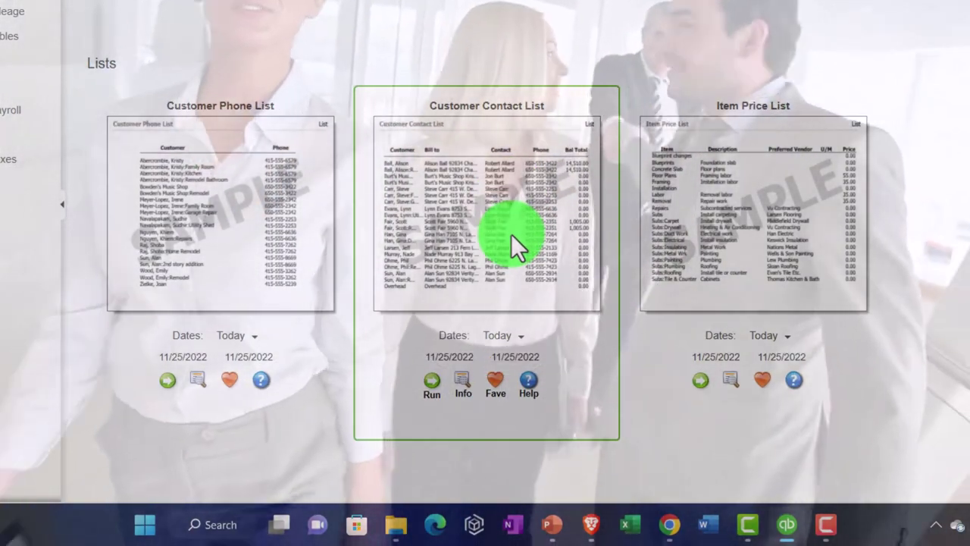
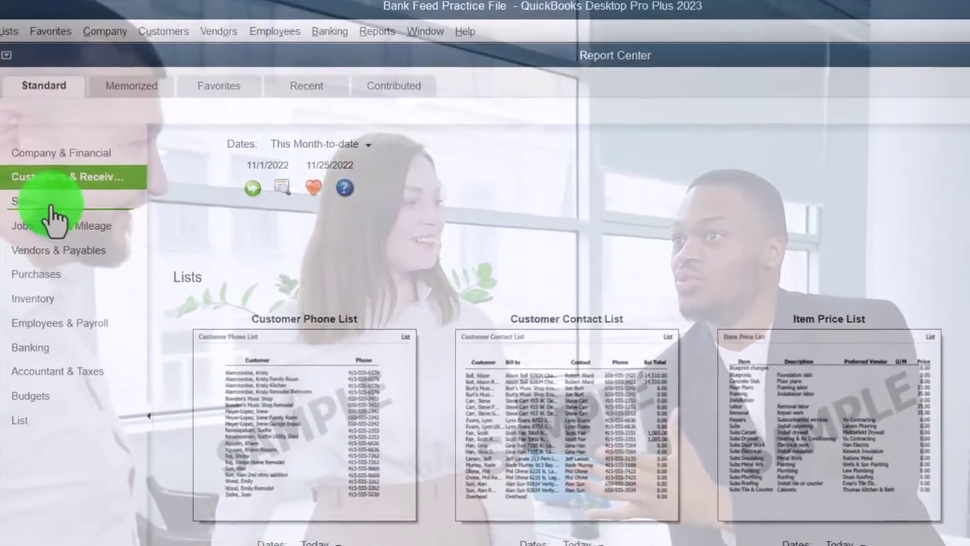
- Run the Sales by Customer Summary report from the Sales category, change its date range, and compare it with the Profit & Loss
left_click(64, 227)
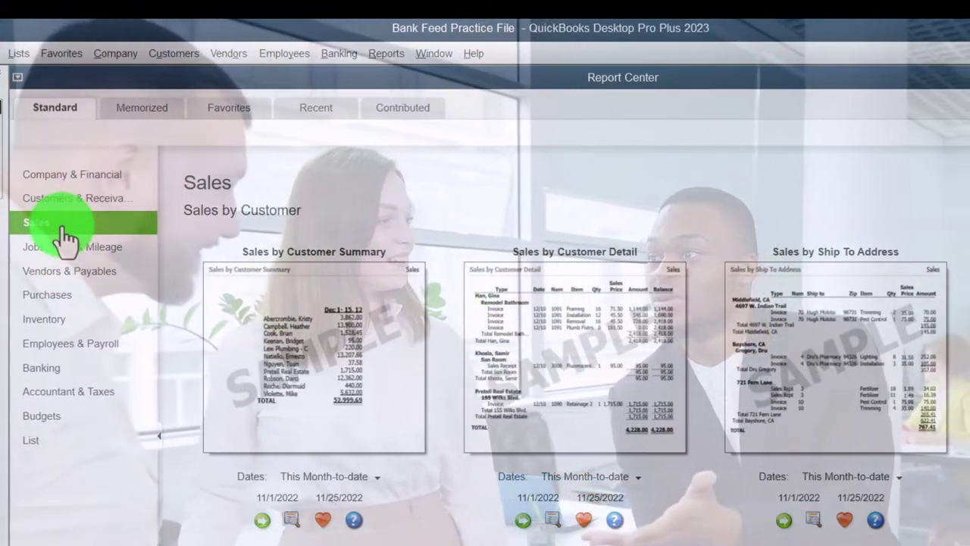
left_click(212, 245)
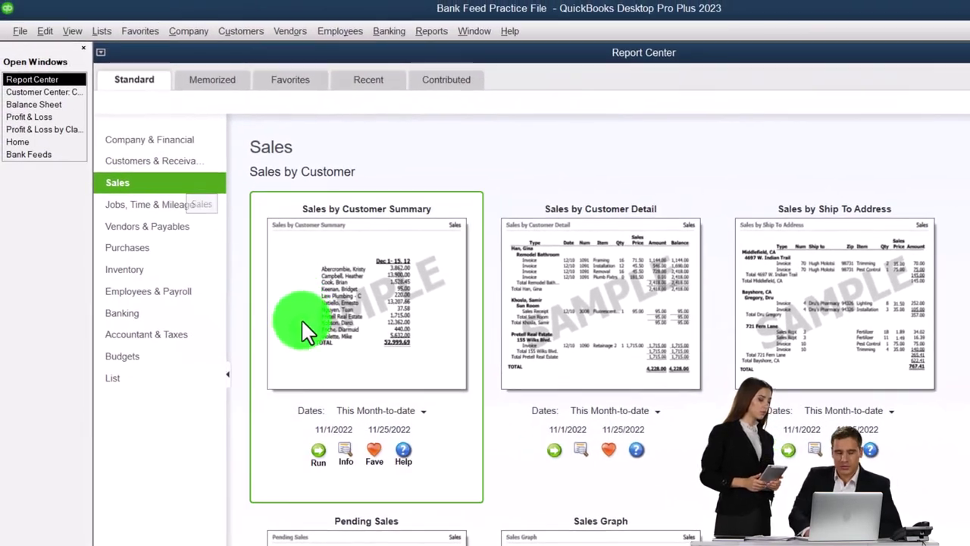
left_click(321, 450)
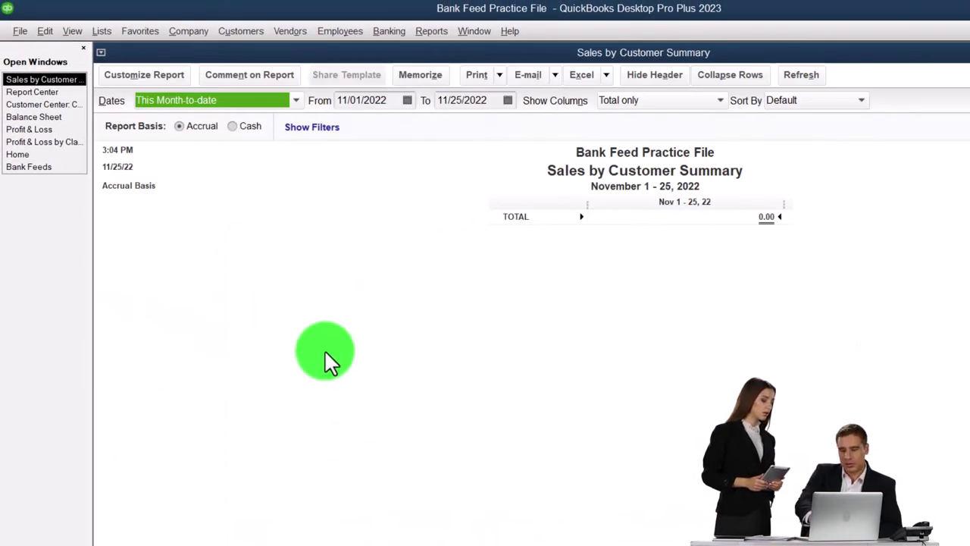
type("0")
type("10")
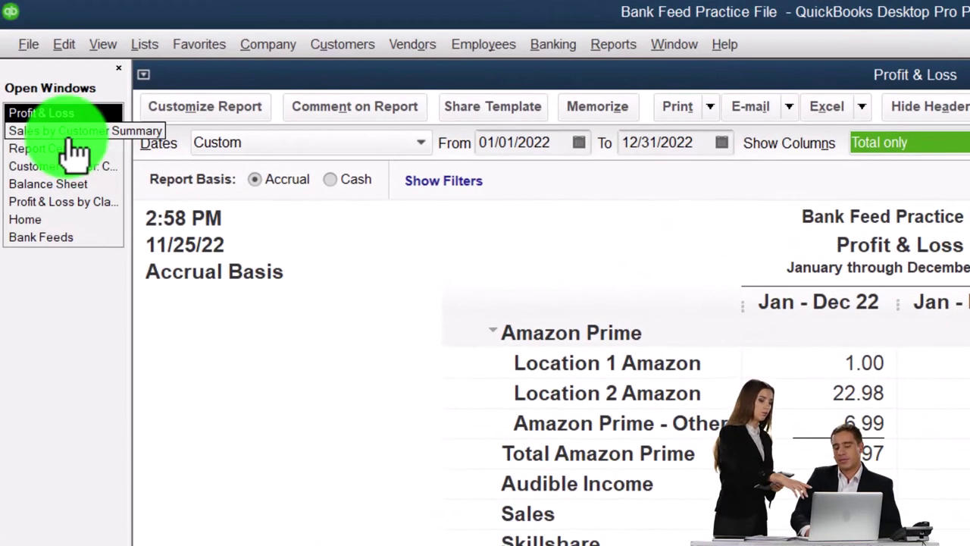
left_click(70, 136)
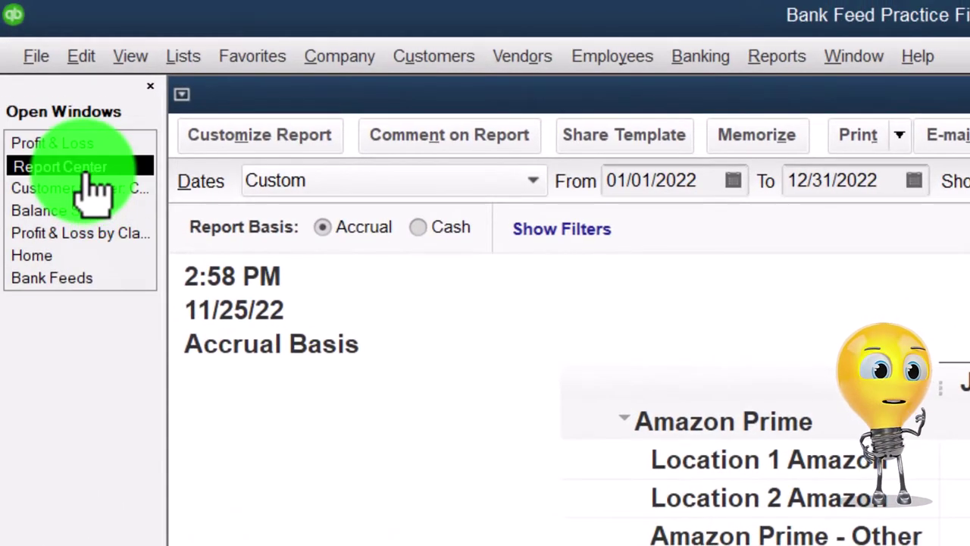
- Return to the Report Center and compare the Income & Expenses reports under Company & Financial with the Sales by Customer reports
left_click(85, 168)
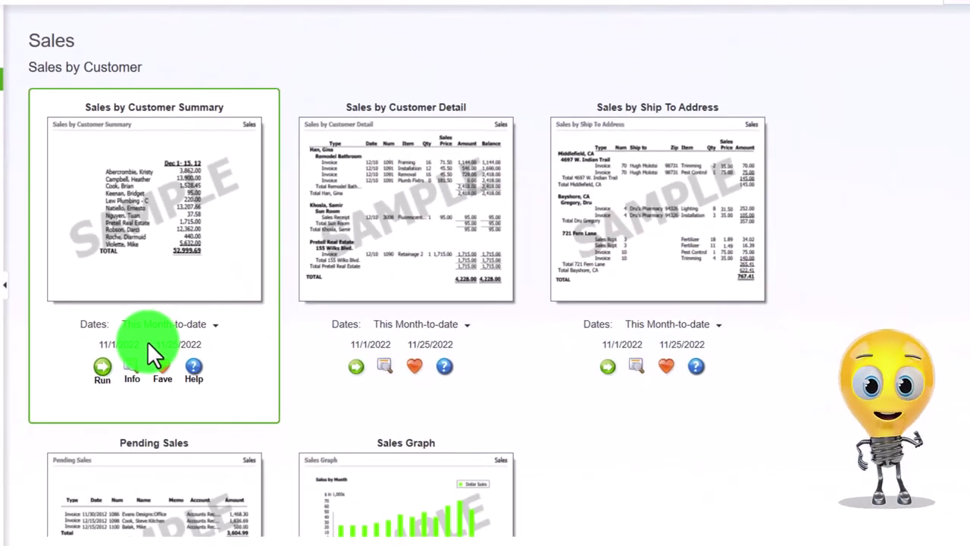
scroll(147, 341, "down", 8)
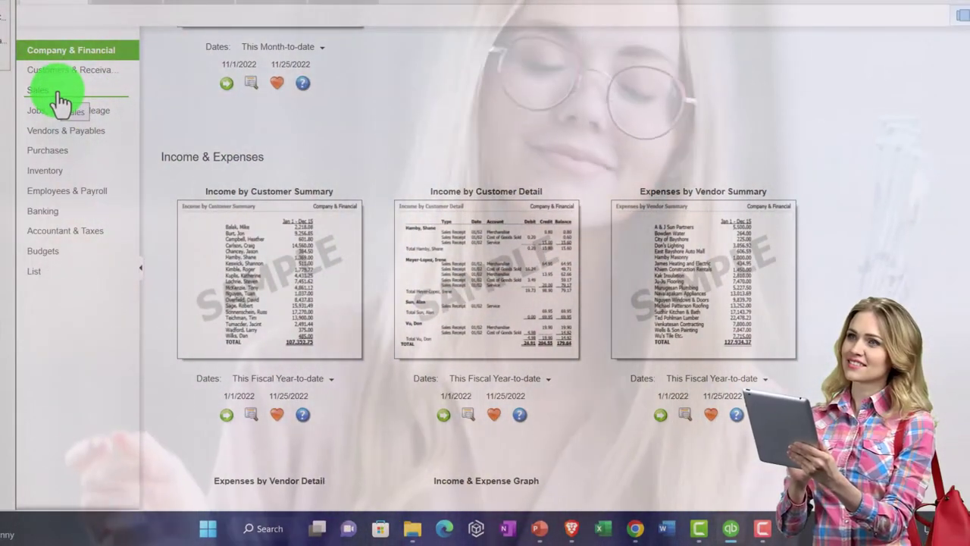
left_click(61, 101)
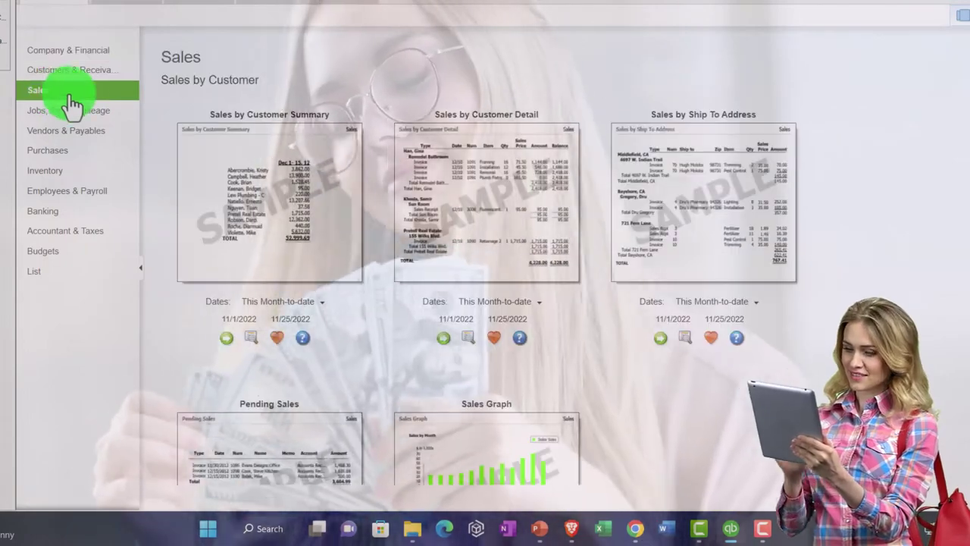
left_click(212, 189)
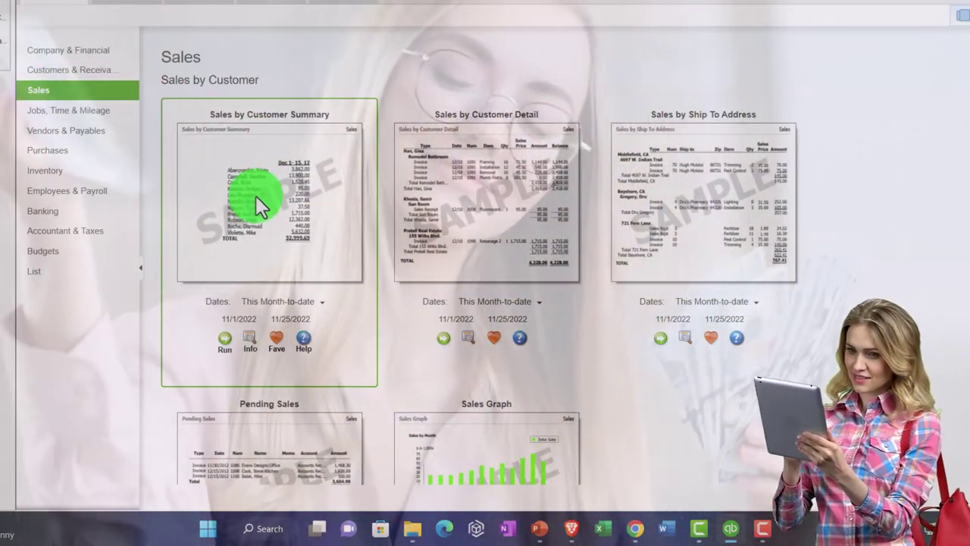
left_click(438, 201)
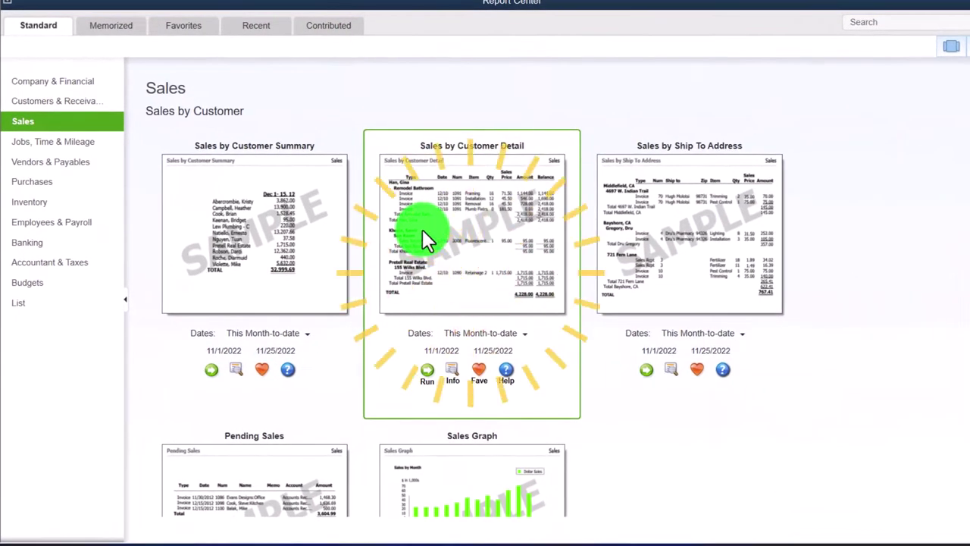
left_click(629, 236)
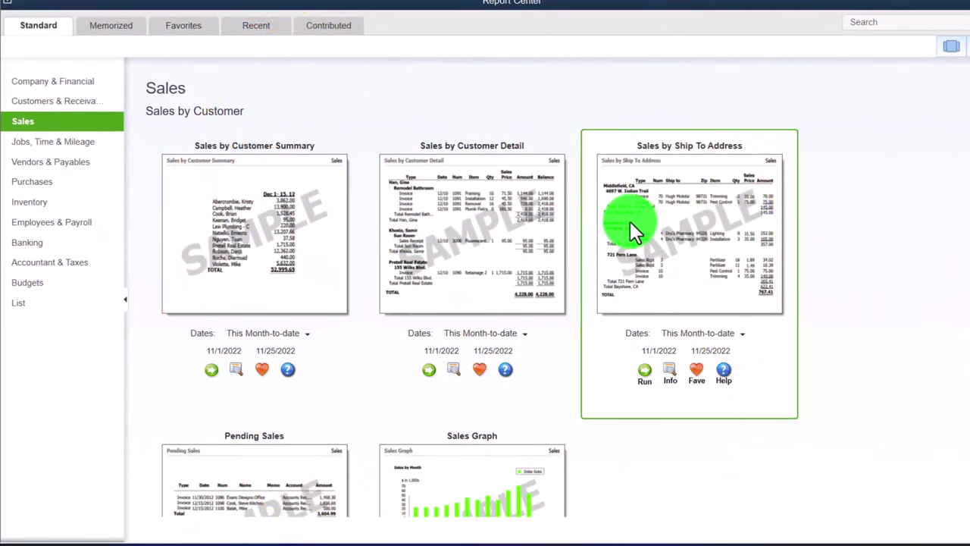
- Look through the Pending Sales, Sales Graph and Sales by Item reports in the Sales category
scroll(630, 220, "down", 3)
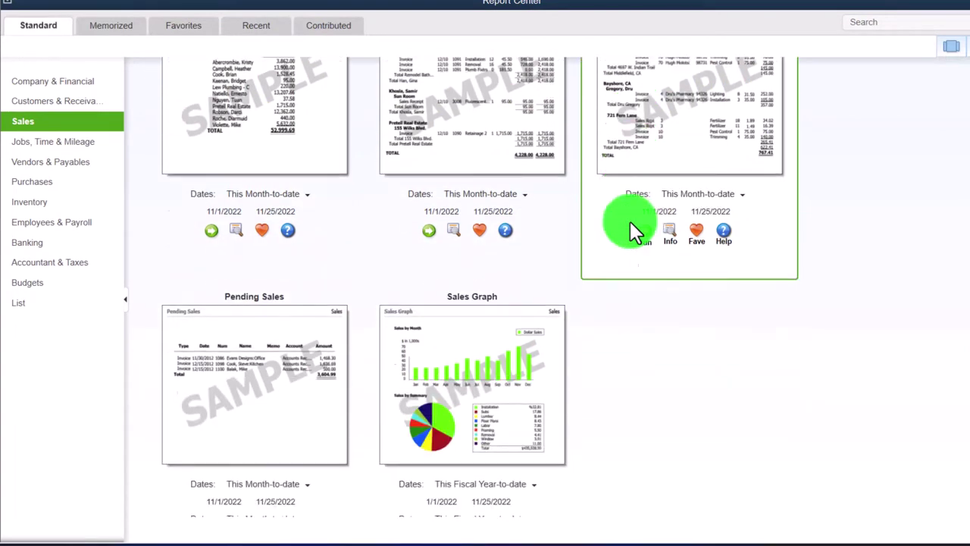
scroll(619, 229, "down", 2)
left_click(392, 342)
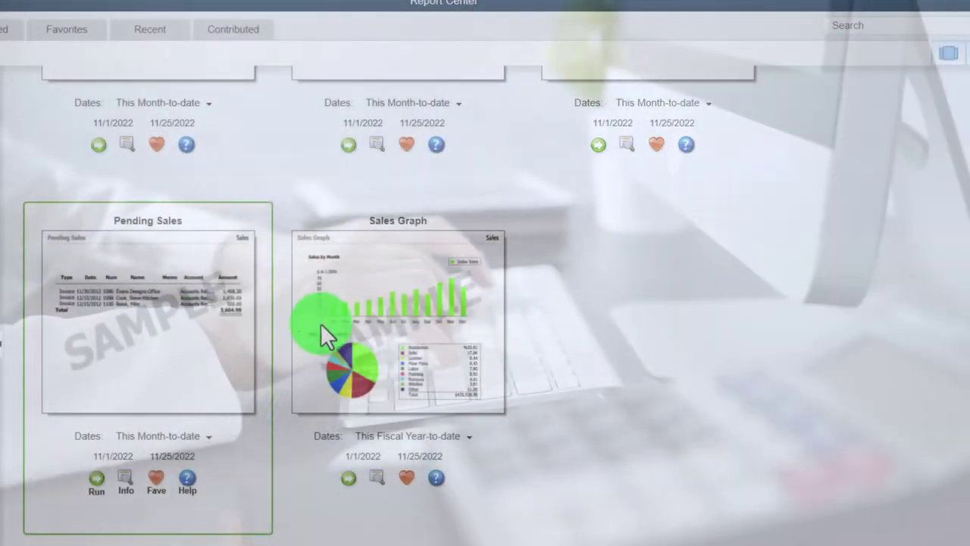
left_click(390, 329)
scroll(389, 329, "down", 4)
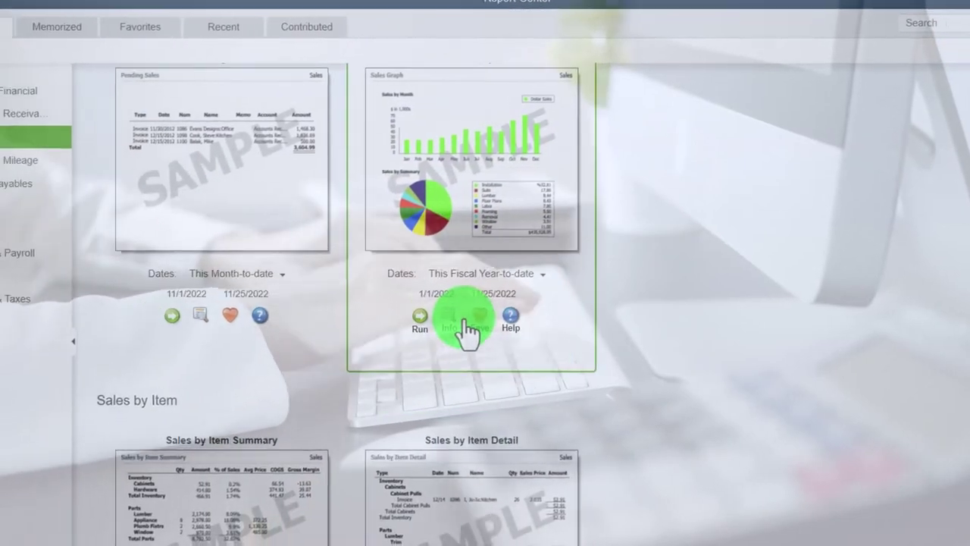
scroll(464, 320, "down", 5)
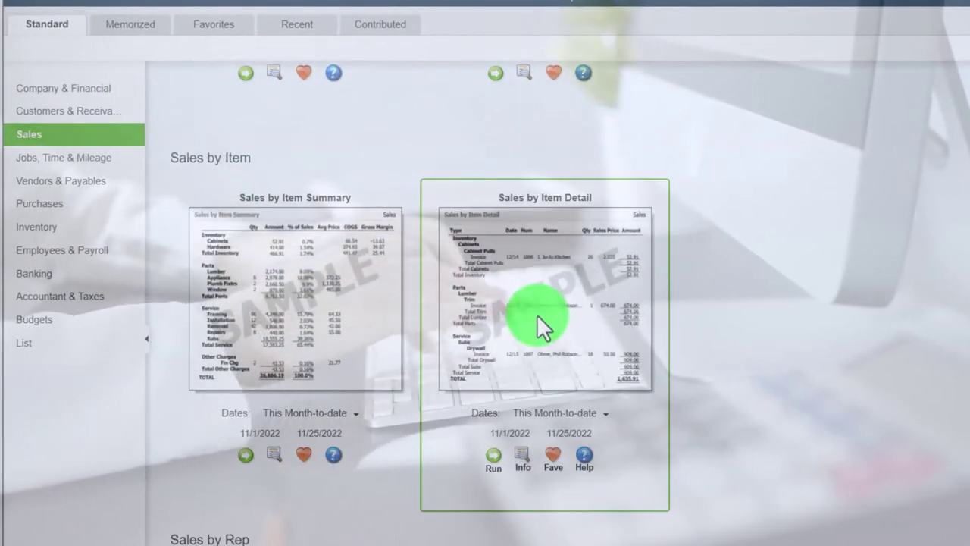
- Run the Sales by Item Summary report for 01/01/22 to 12/31/22 and compare it with the income section of the Profit & Loss
left_click(245, 455)
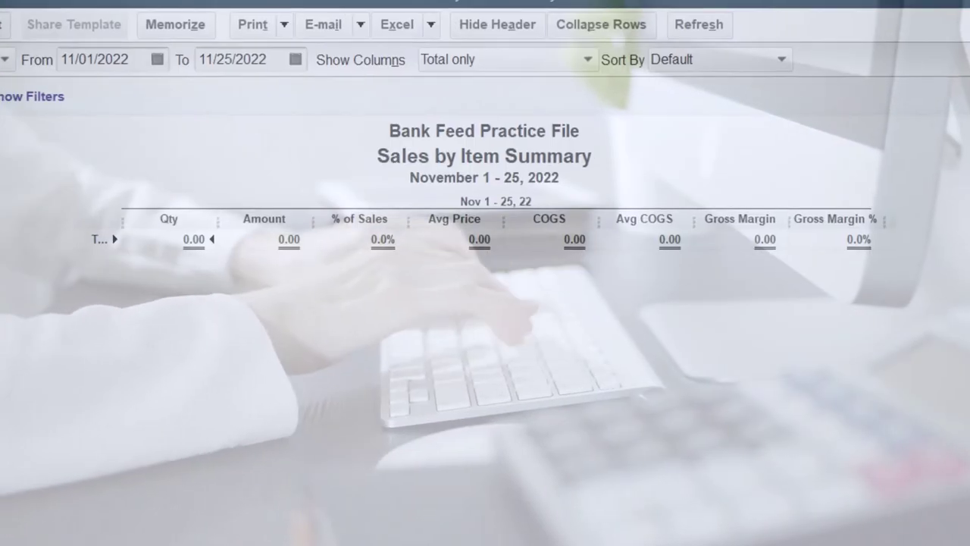
type("01/01/202")
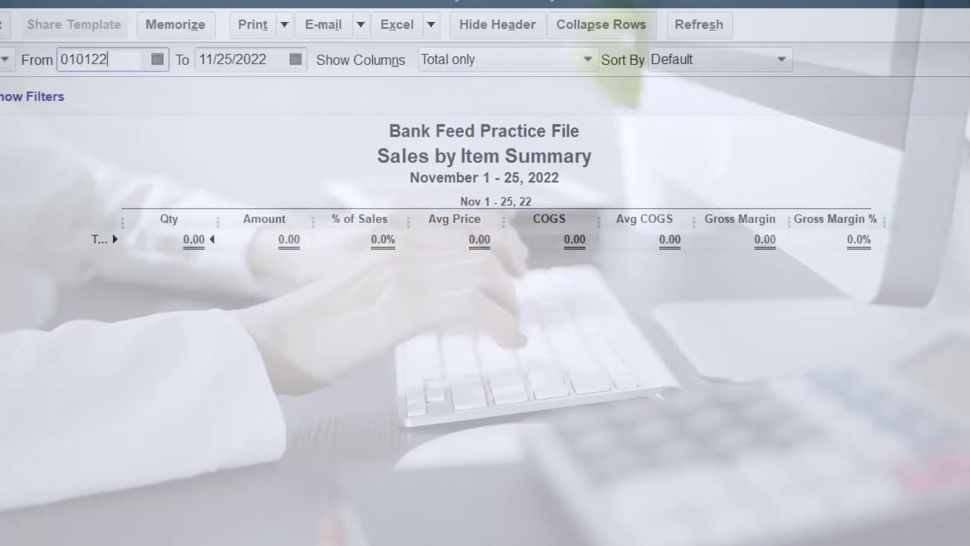
key("Tab")
type("12/31/202")
key("Tab")
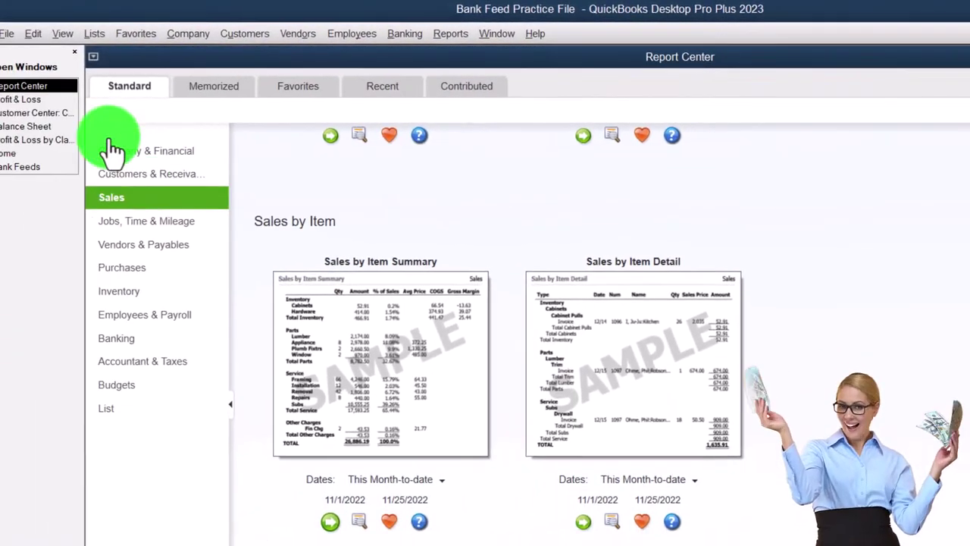
left_click(44, 105)
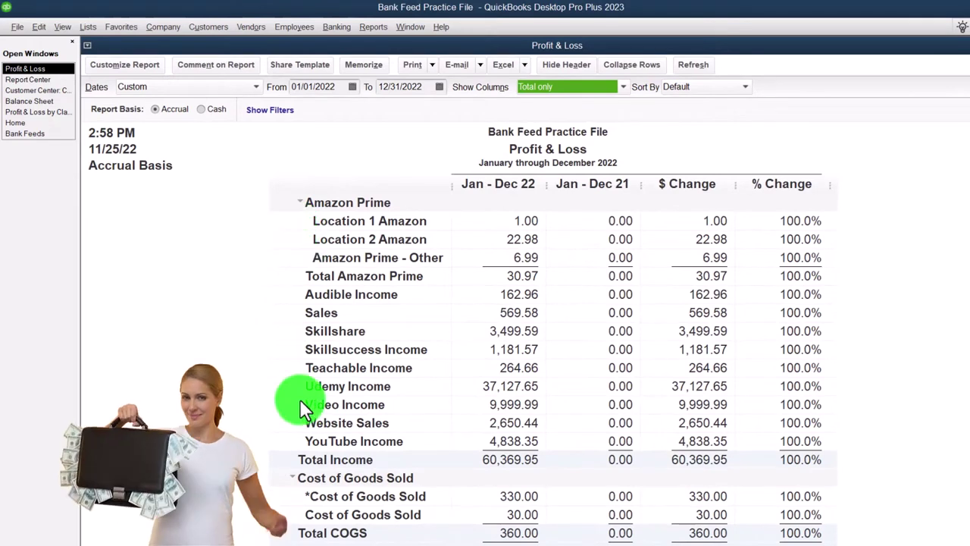
scroll(300, 399, "up", 1)
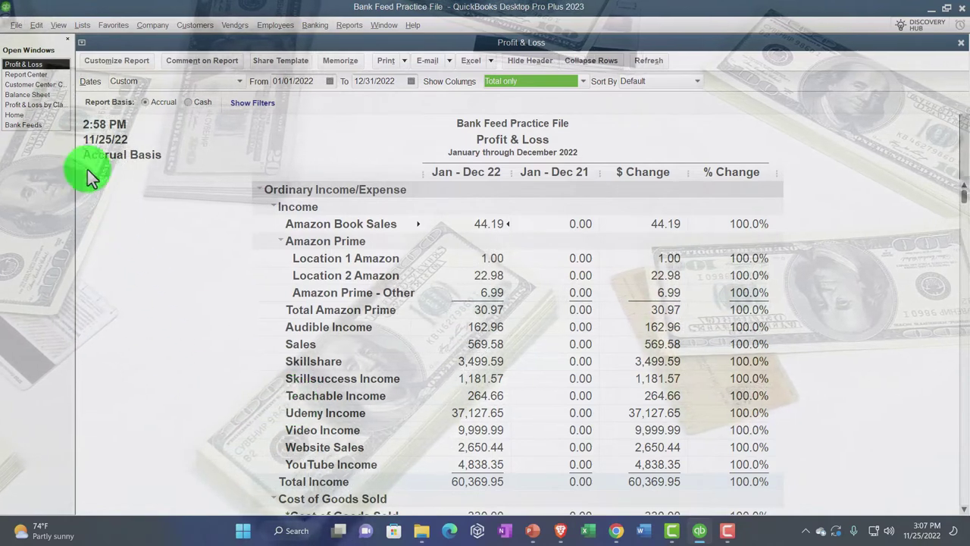
- Return to the Report Center and look through the Sales by Rep, Jobs, Time & Mileage and Vendors & Payables reports
left_click(28, 74)
scroll(458, 407, "down", 2)
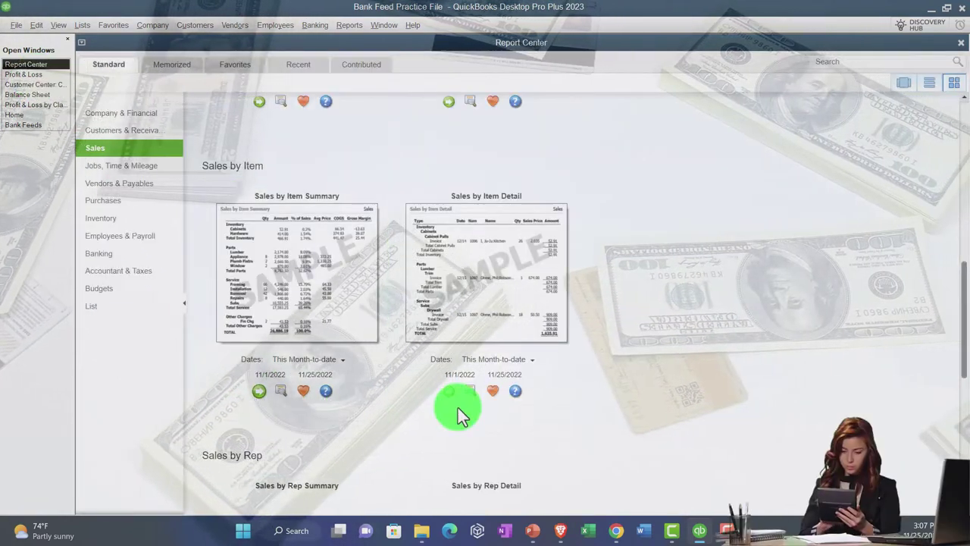
scroll(458, 408, "down", 3)
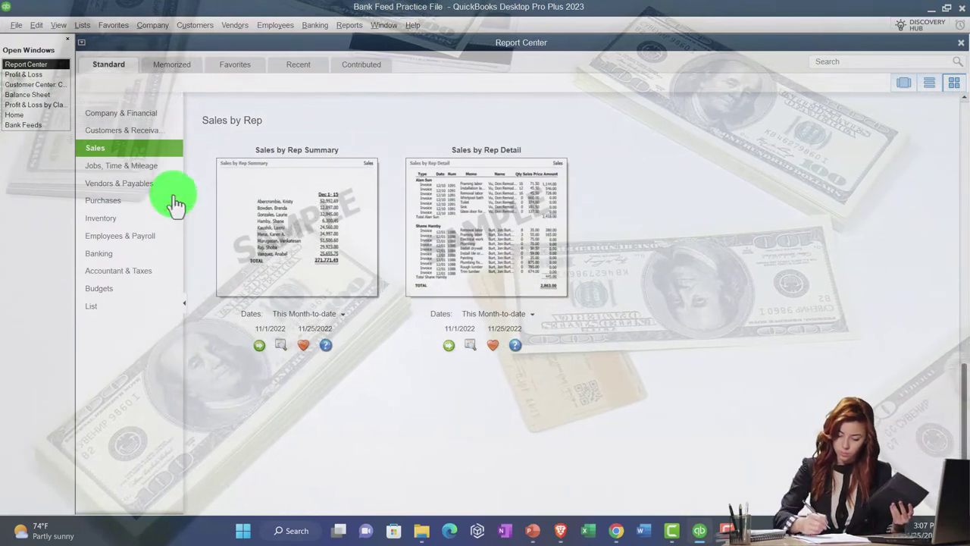
left_click(123, 167)
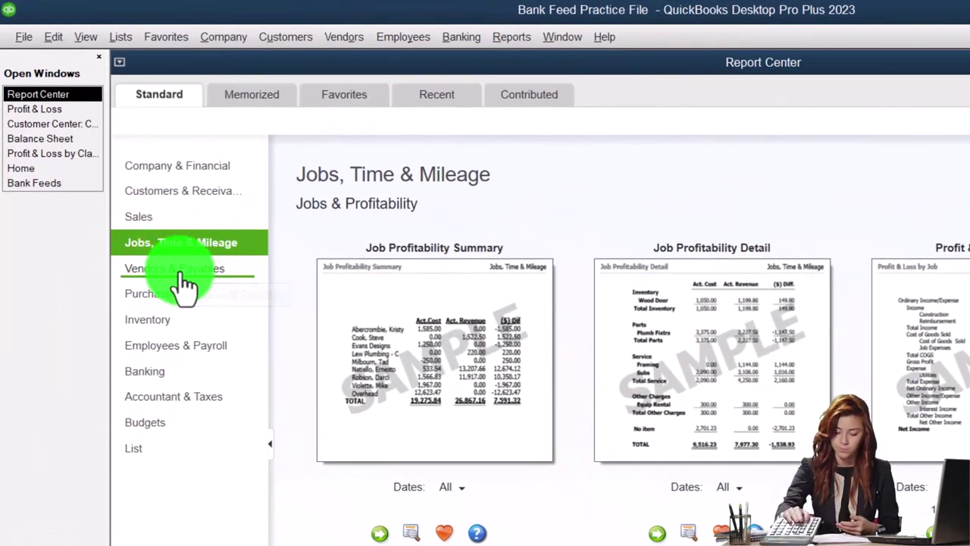
left_click(180, 272)
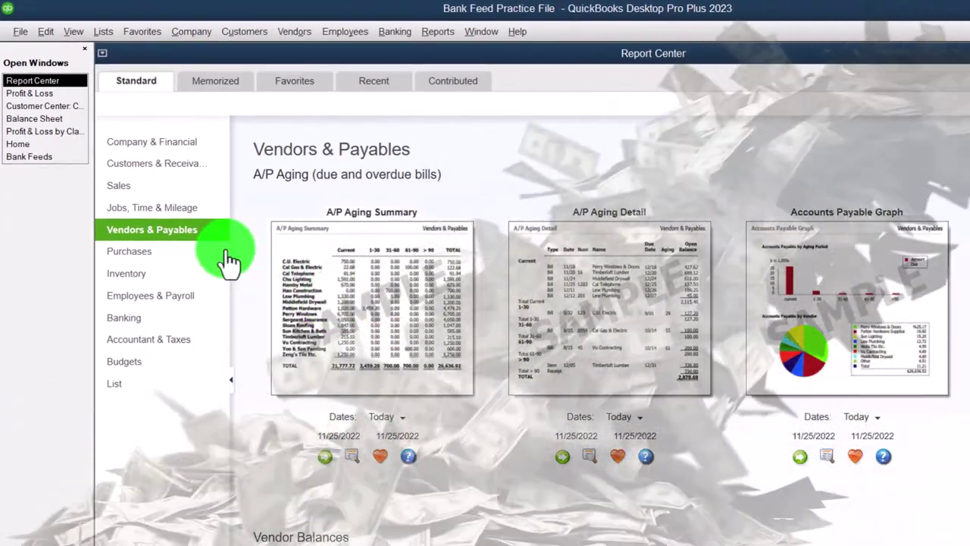
- Review the liabilities section of the Balance Sheet and return to the Vendors & Payables reports in the Report Center
left_click(38, 119)
scroll(379, 379, "down", 4)
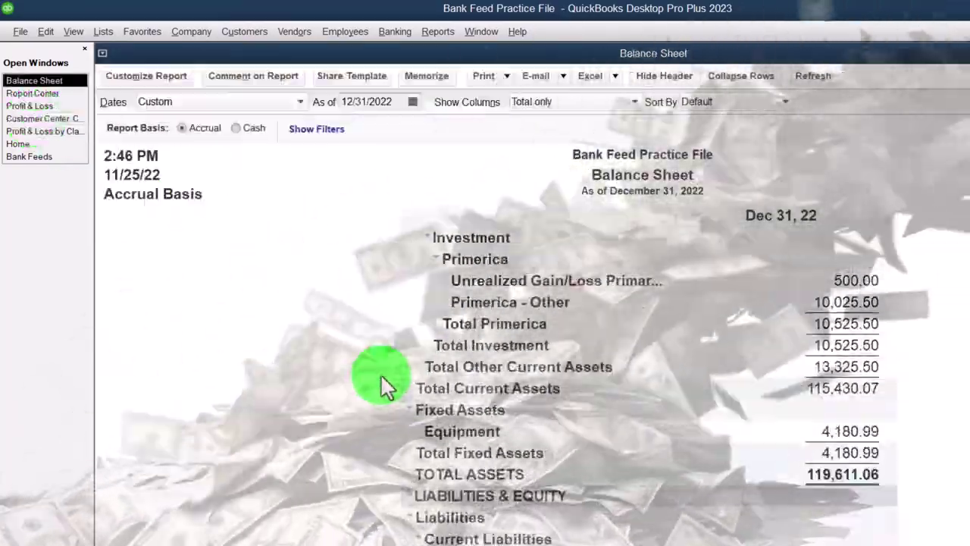
scroll(382, 379, "down", 4)
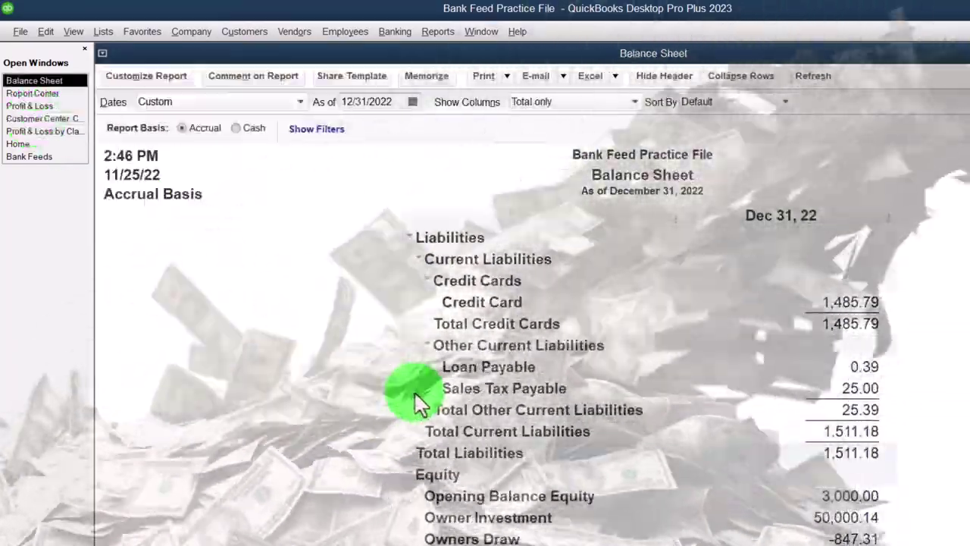
scroll(415, 402, "up", 1)
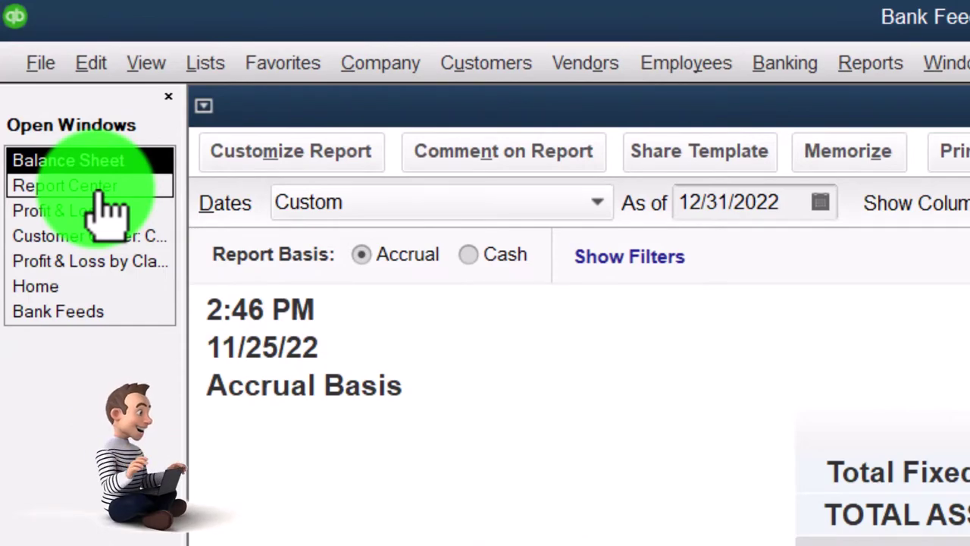
left_click(100, 190)
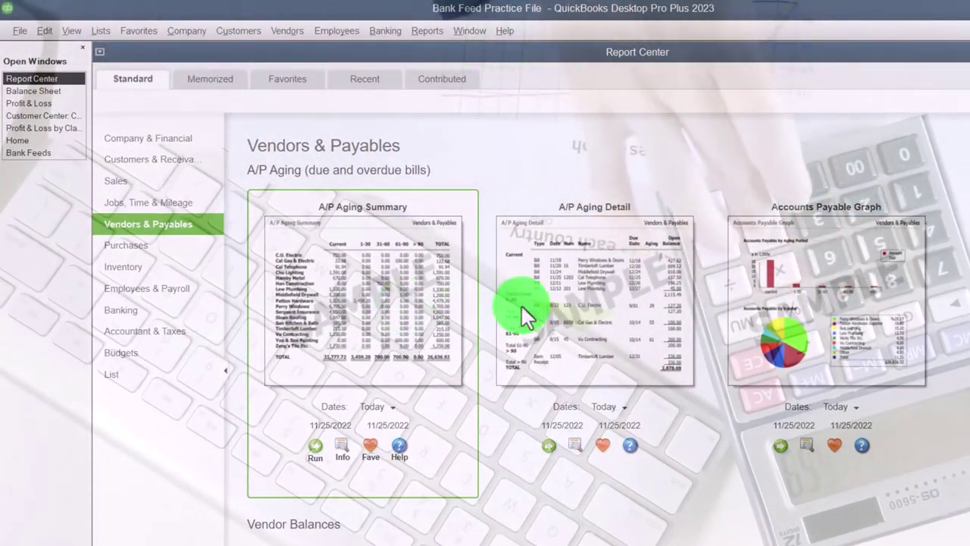
- Look through the Vendor Balances, Unpaid Bills Detail and Transaction List by Vendor reports in the Vendors & Payables category
scroll(578, 301, "down", 5)
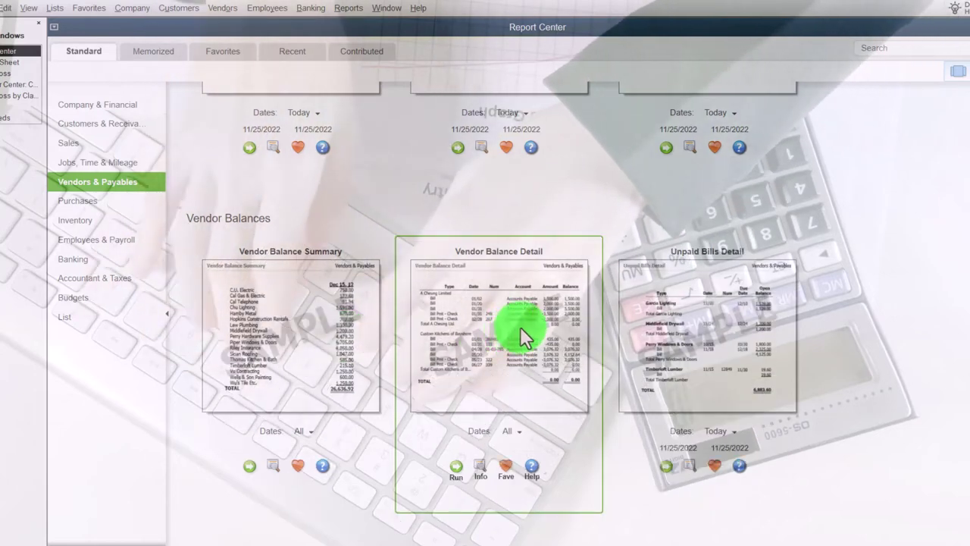
scroll(546, 326, "down", 1)
scroll(689, 320, "down", 3)
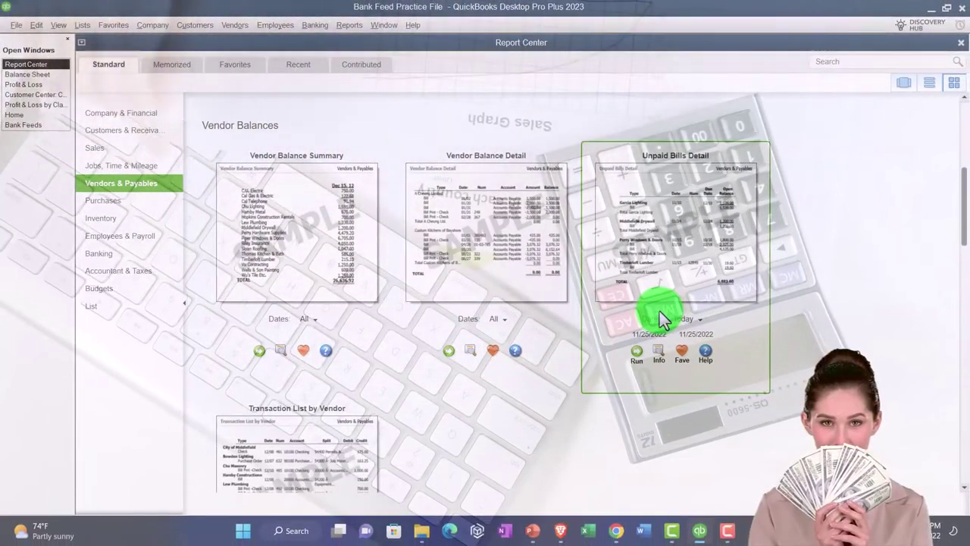
scroll(660, 311, "down", 2)
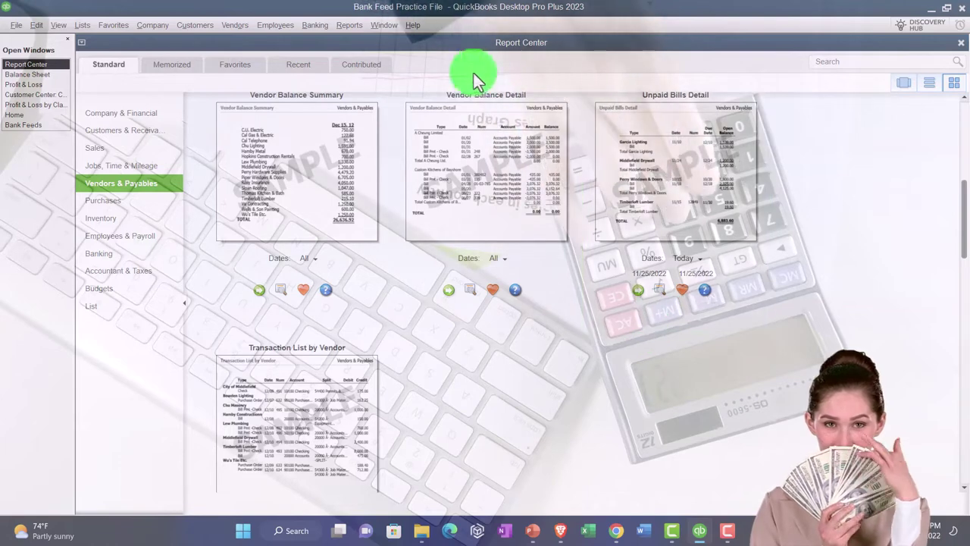
- Open the Vendor Center and review several vendors, including Circle K, Primerica and CA State Tax Collector
left_click(233, 30)
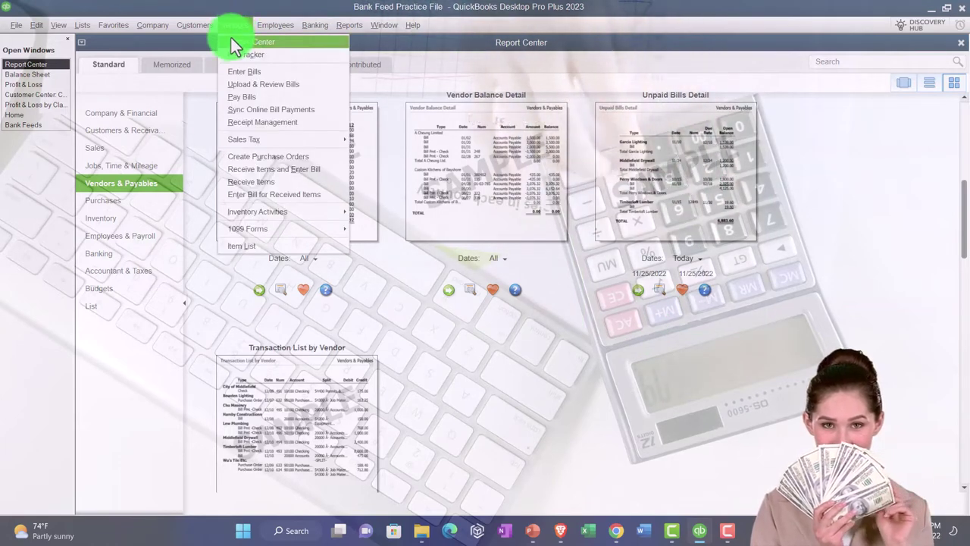
left_click(260, 41)
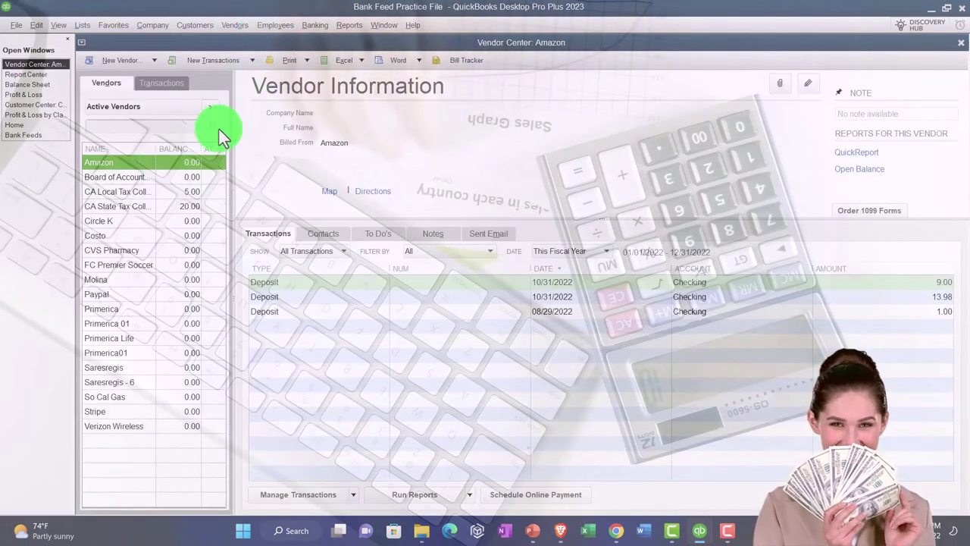
left_click(162, 222)
left_click(173, 265)
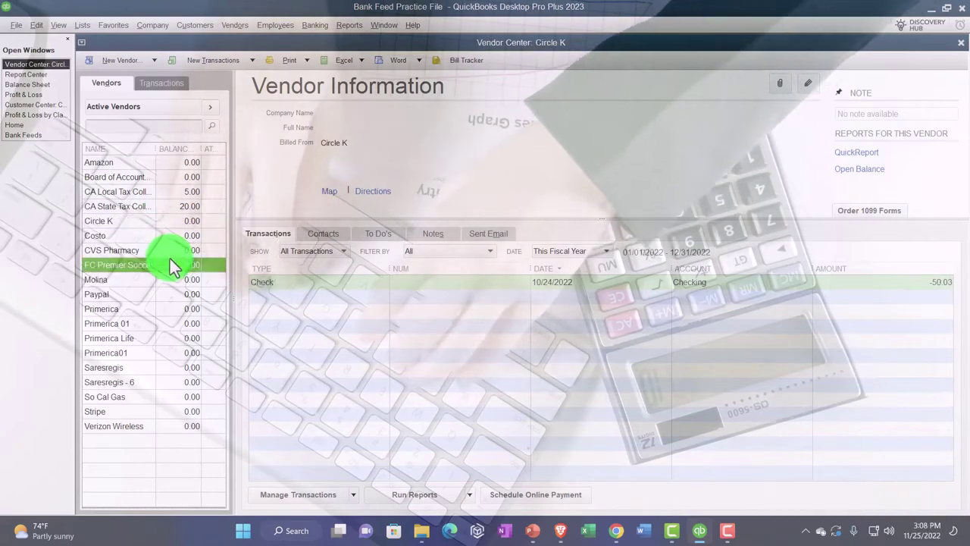
left_click(184, 309)
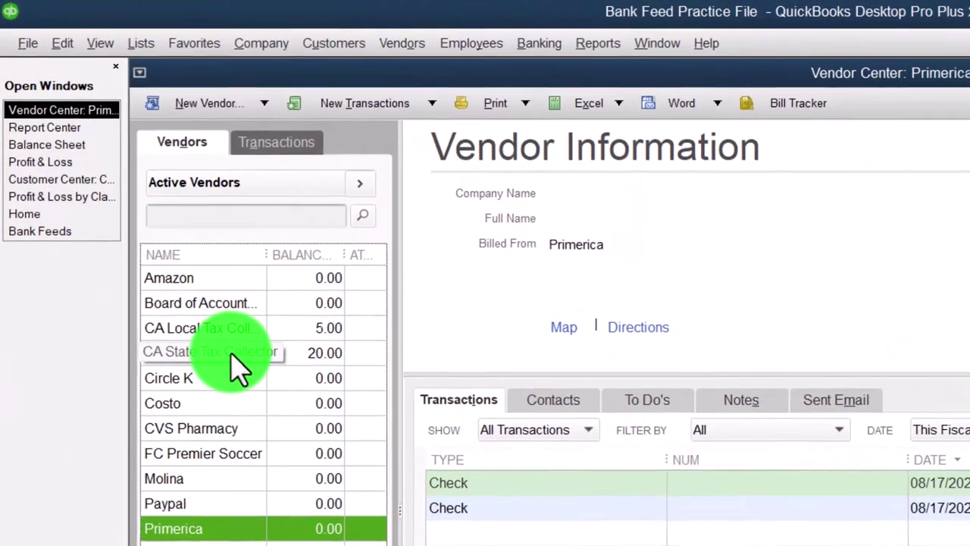
left_click(232, 354)
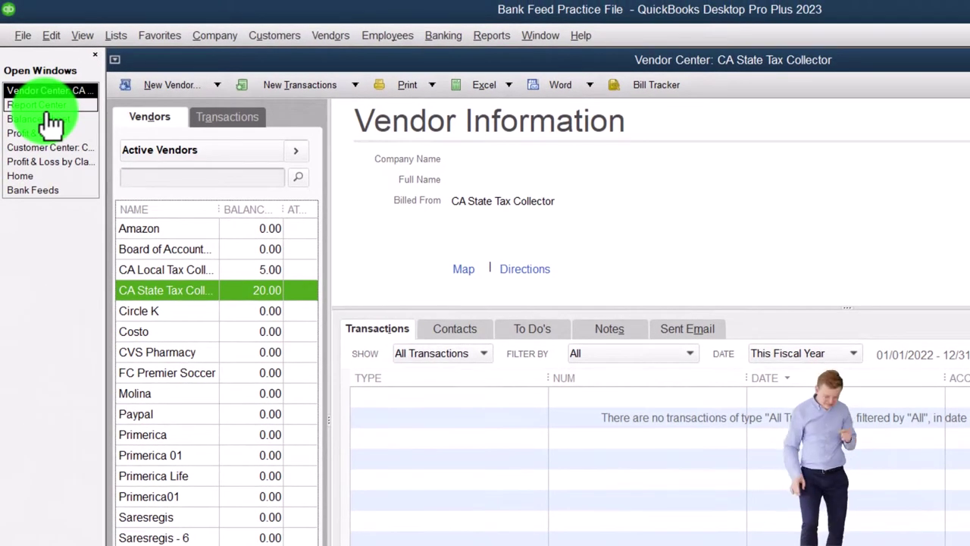
- Return to the Report Center and look through the Purchases reports by vendor, by item and for open purchase orders
left_click(47, 107)
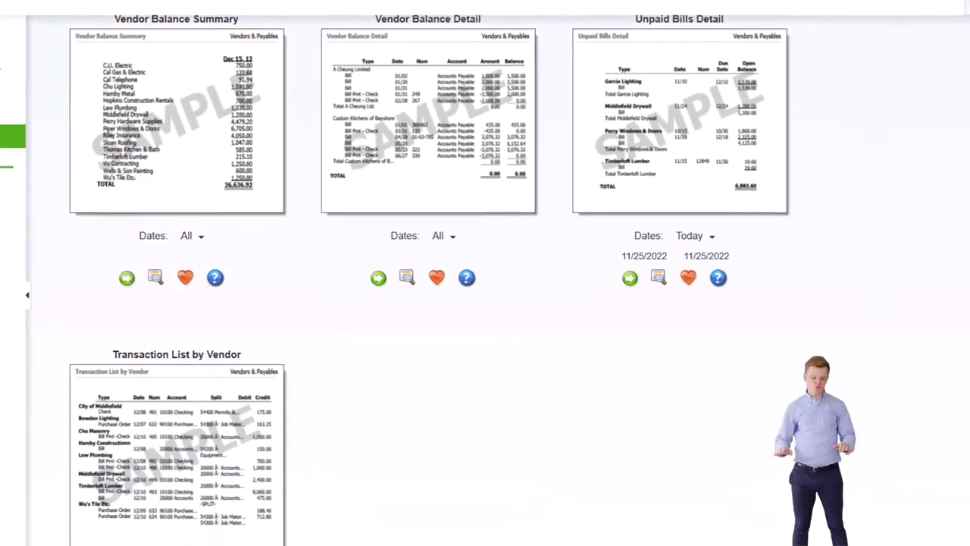
left_click(2, 161)
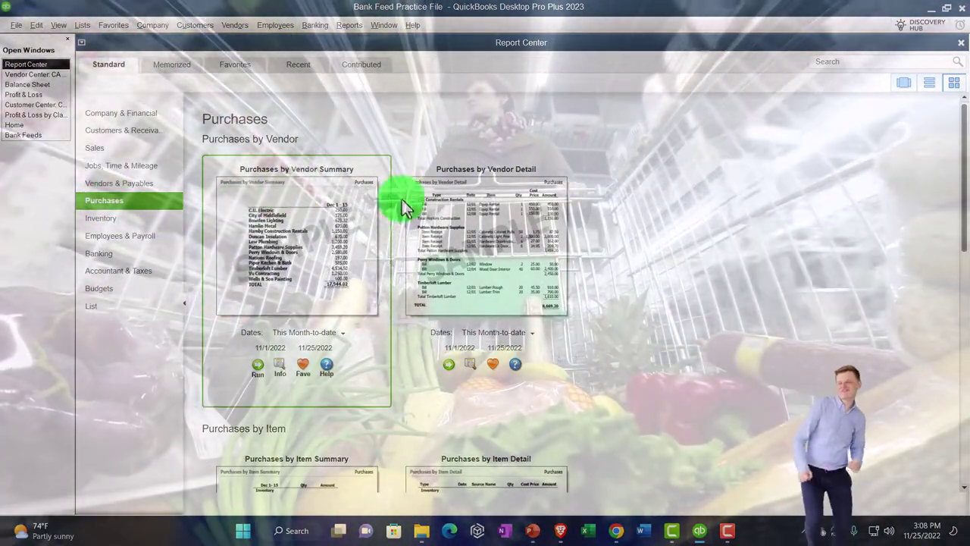
scroll(454, 212, "down", 1)
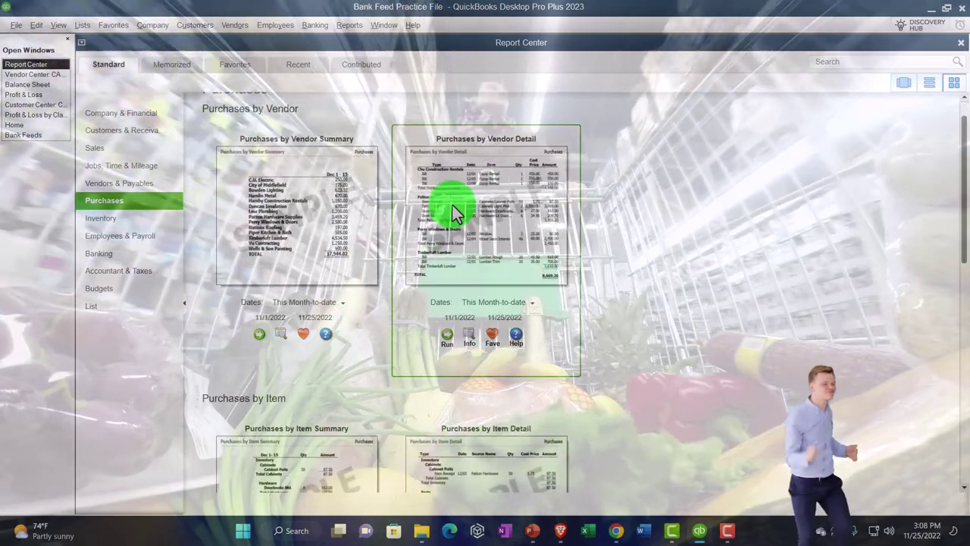
scroll(452, 204, "down", 5)
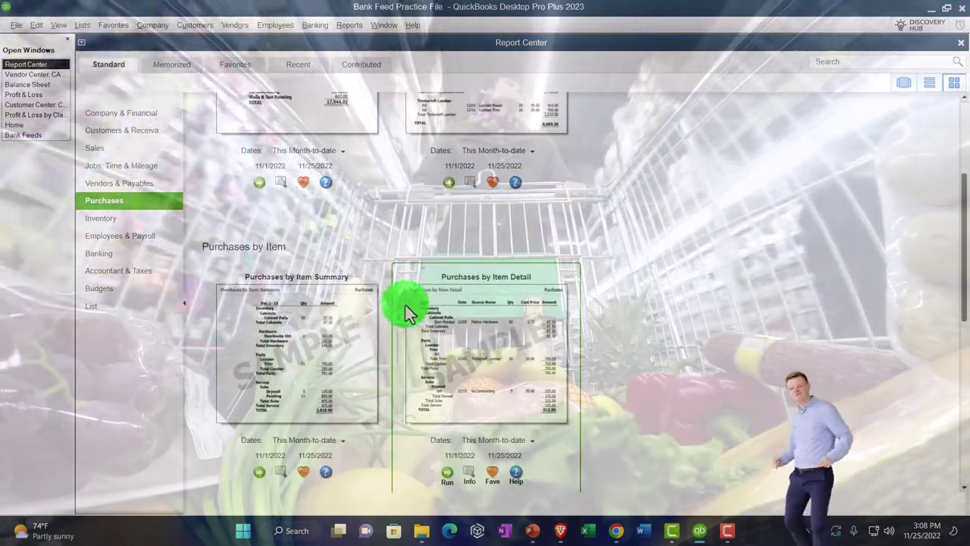
scroll(406, 309, "down", 8)
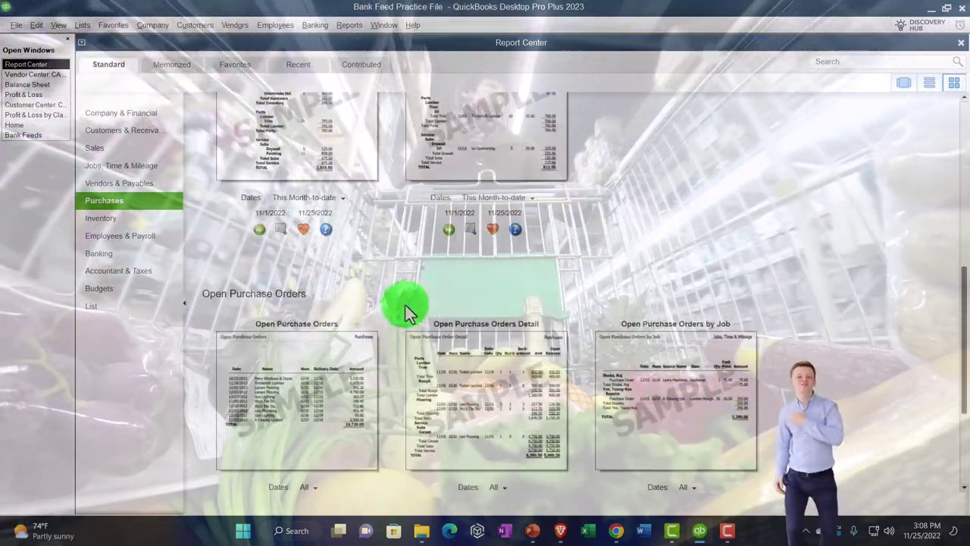
scroll(406, 309, "down", 2)
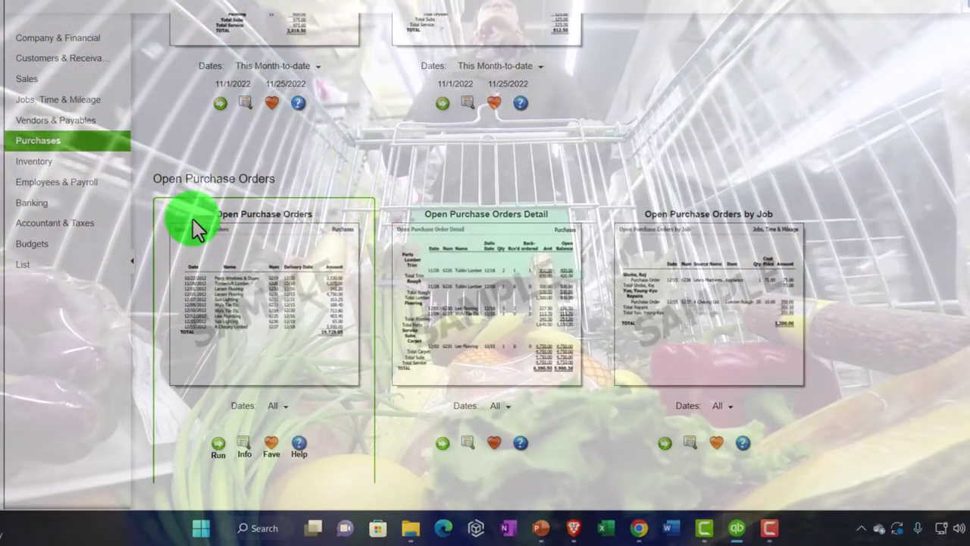
scroll(187, 220, "down", 1)
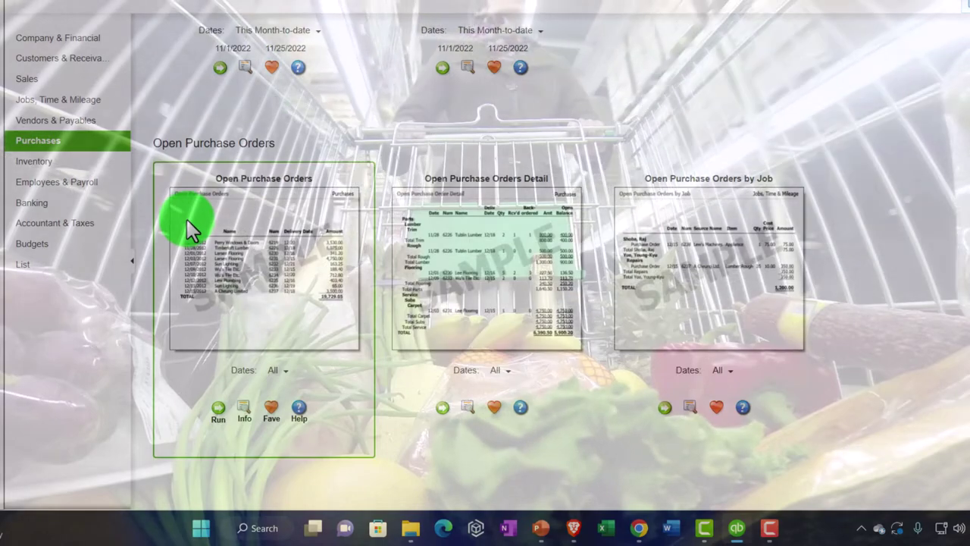
scroll(187, 220, "down", 3)
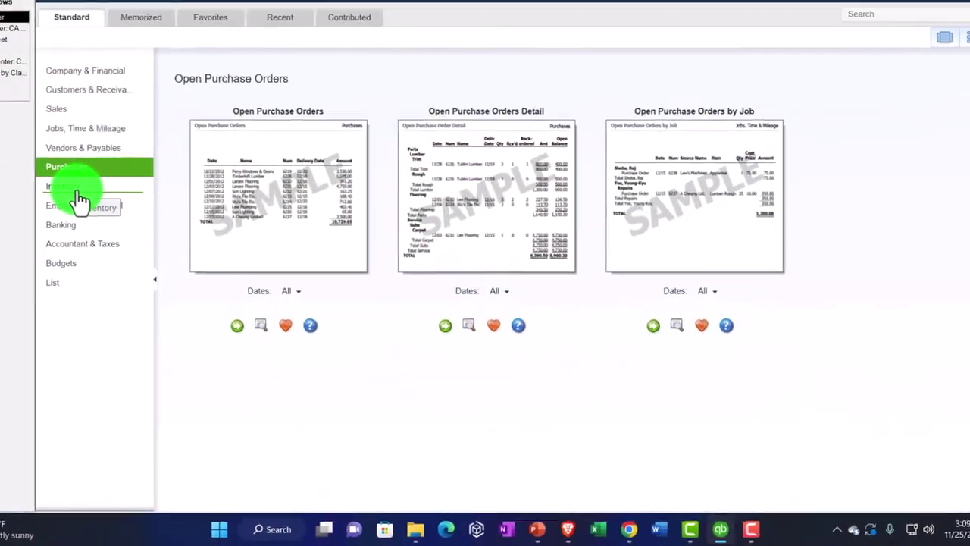
- Run the Inventory Valuation Summary report from the Inventory category, review it and close it
left_click(113, 221)
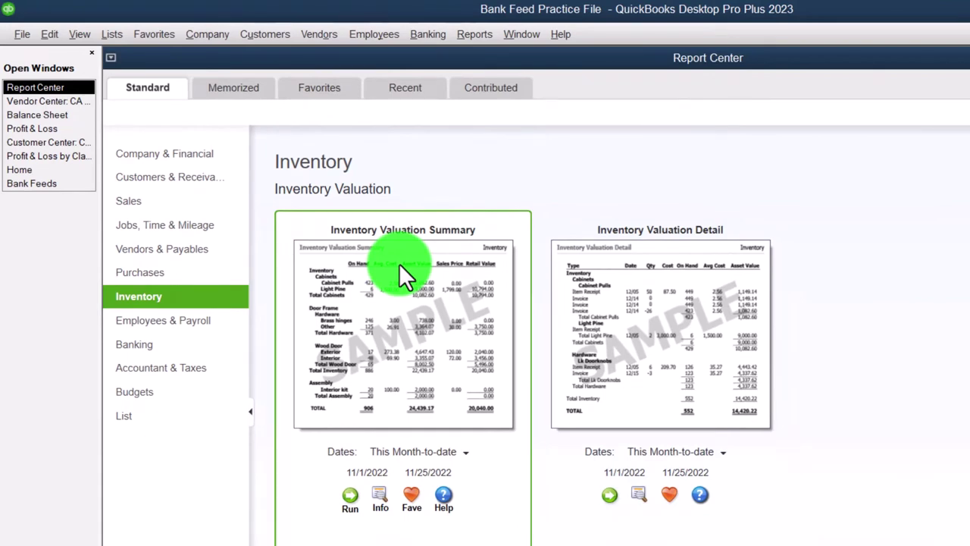
left_click(349, 496)
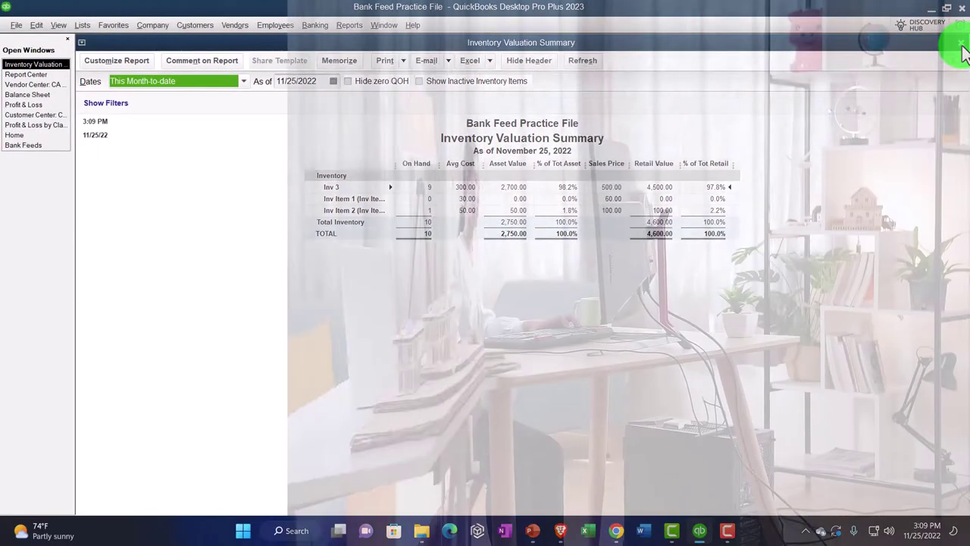
left_click(960, 44)
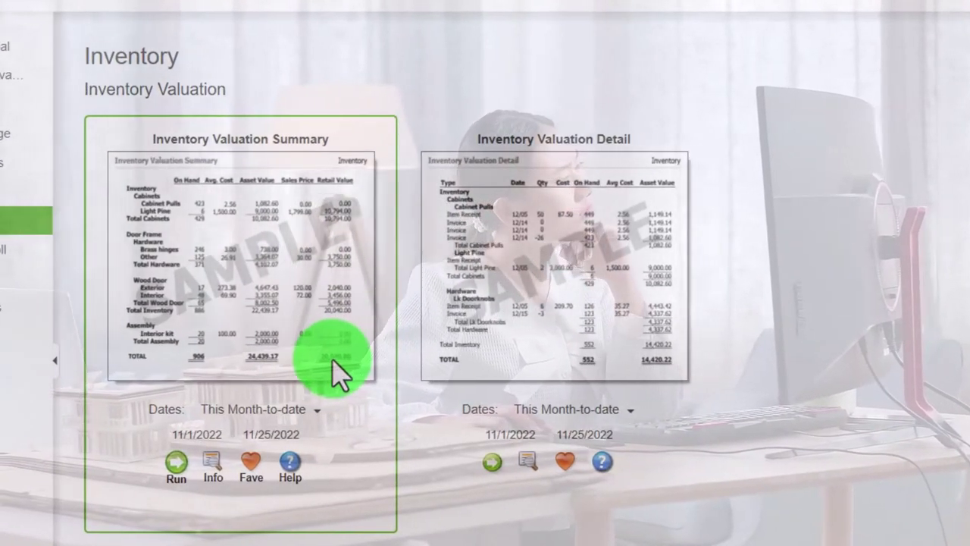
- Look through the Inventory Stock Status and Pending Builds reports, and the Employees & Payroll and Banking categories
scroll(336, 371, "down", 5)
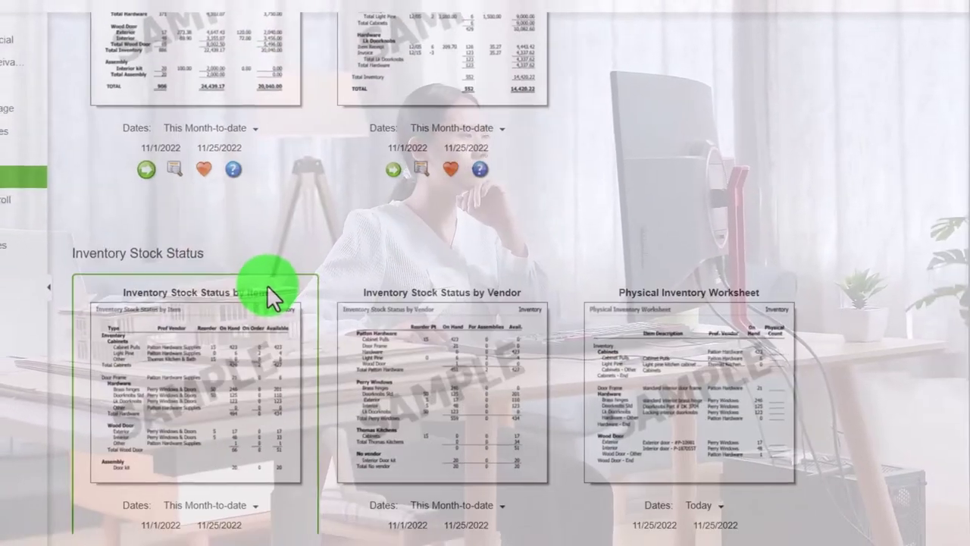
scroll(335, 310, "down", 6)
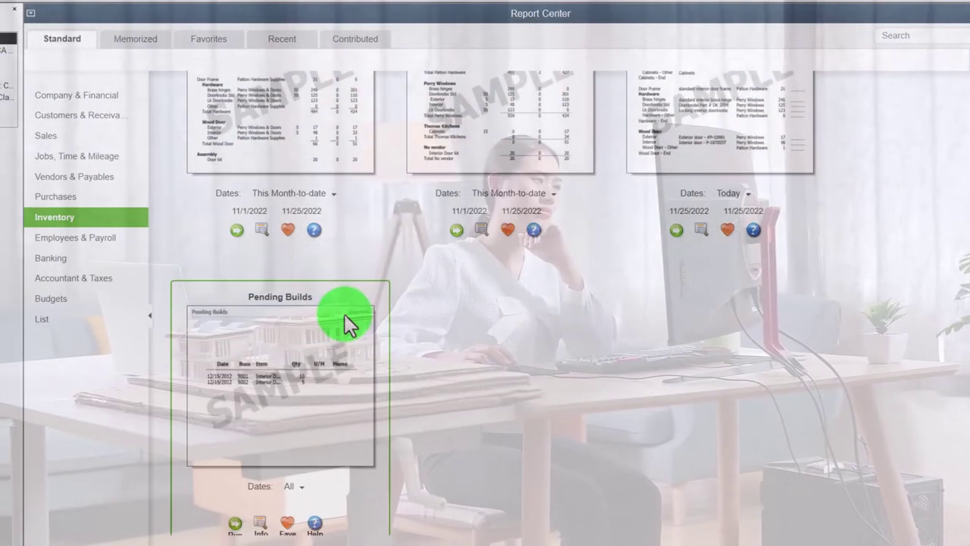
left_click(89, 238)
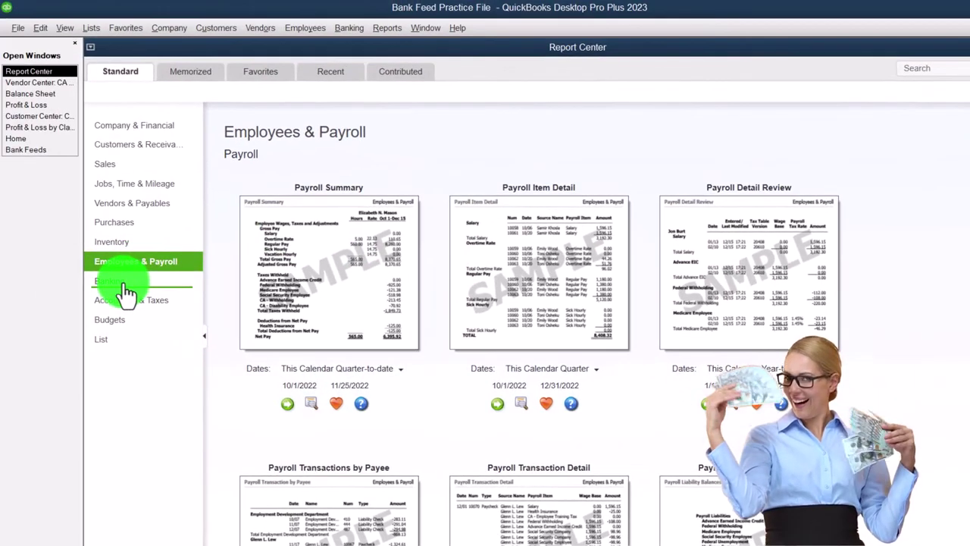
left_click(43, 257)
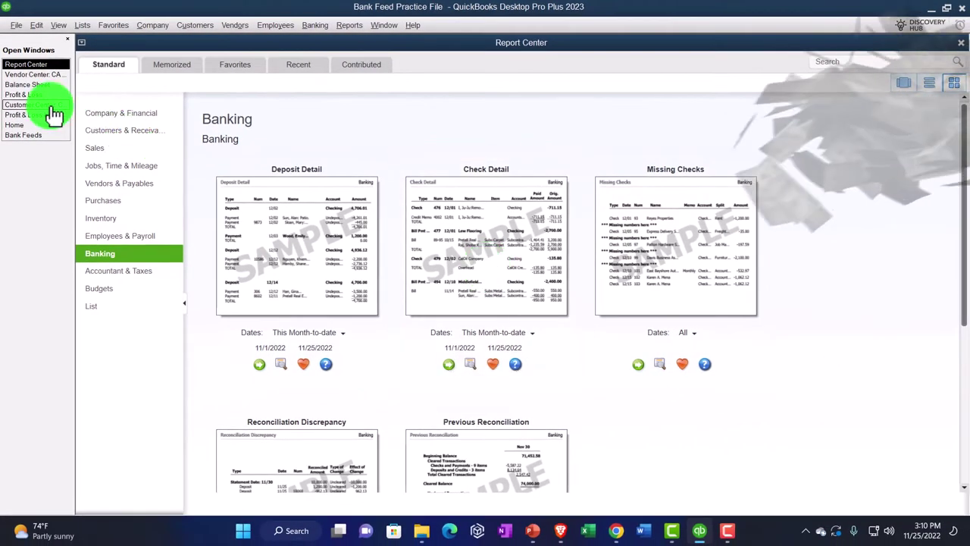
- Drill into the Checking account's transactions from the Balance Sheet, then close the detail report
left_click(33, 85)
scroll(566, 254, "up", 5)
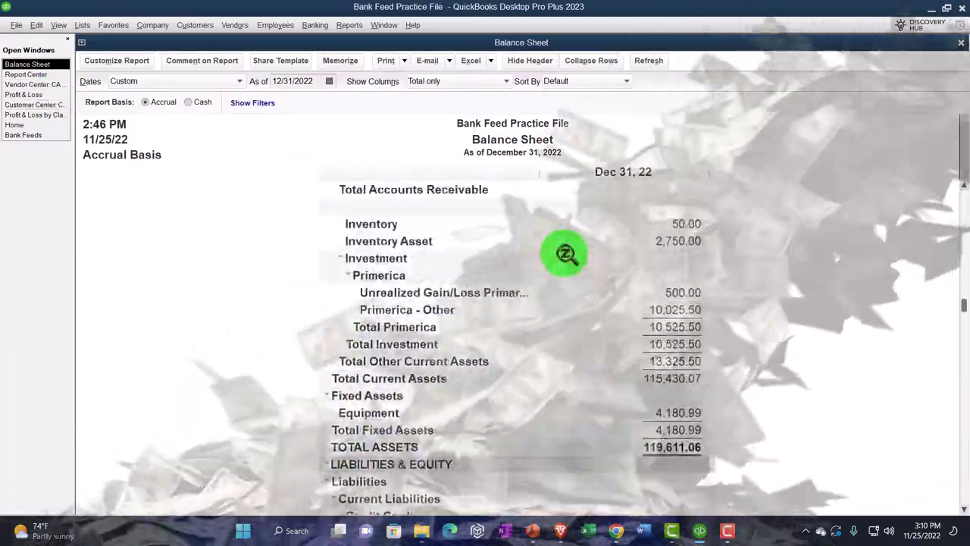
scroll(566, 254, "up", 3)
double_click(676, 241)
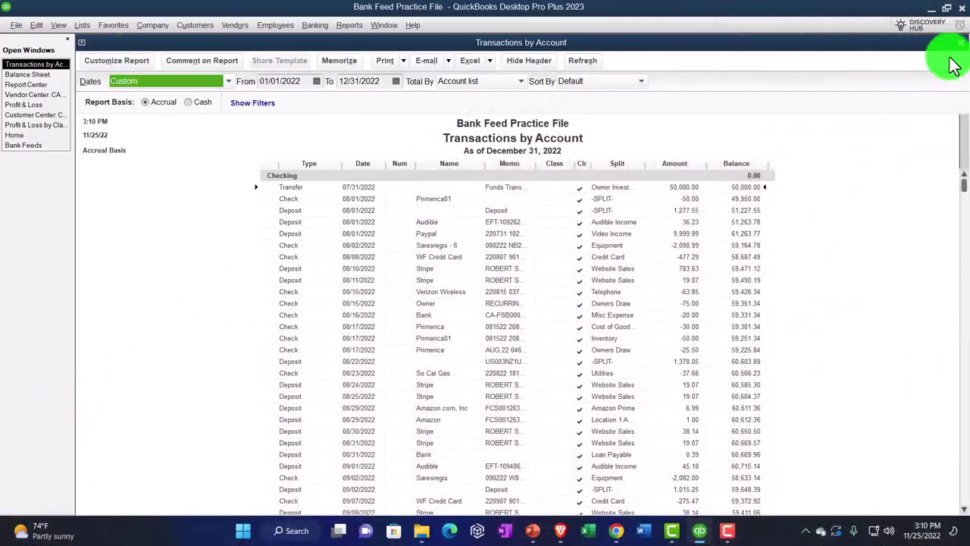
left_click(960, 44)
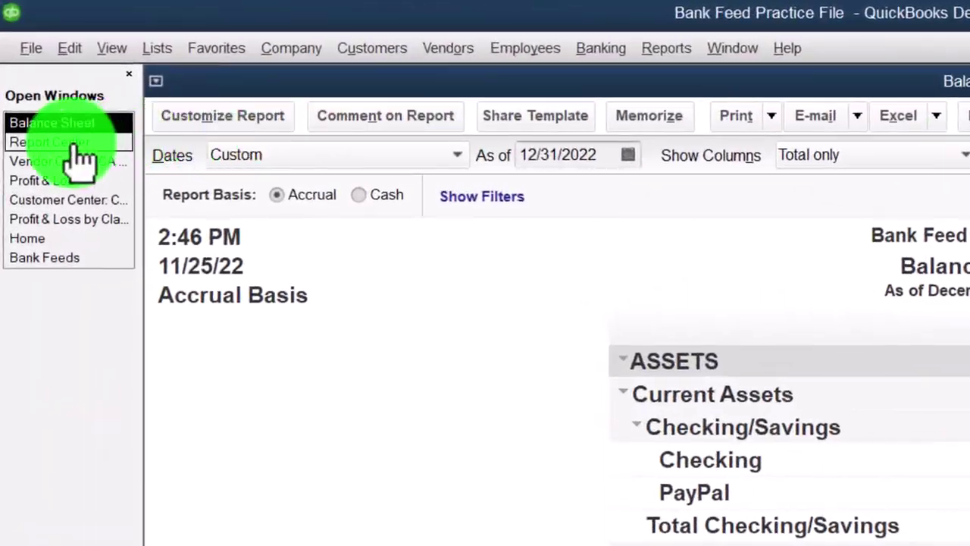
- Return to the Report Center and look through the Banking reports, including Reconciliation Discrepancy and Previous Reconciliation
left_click(42, 76)
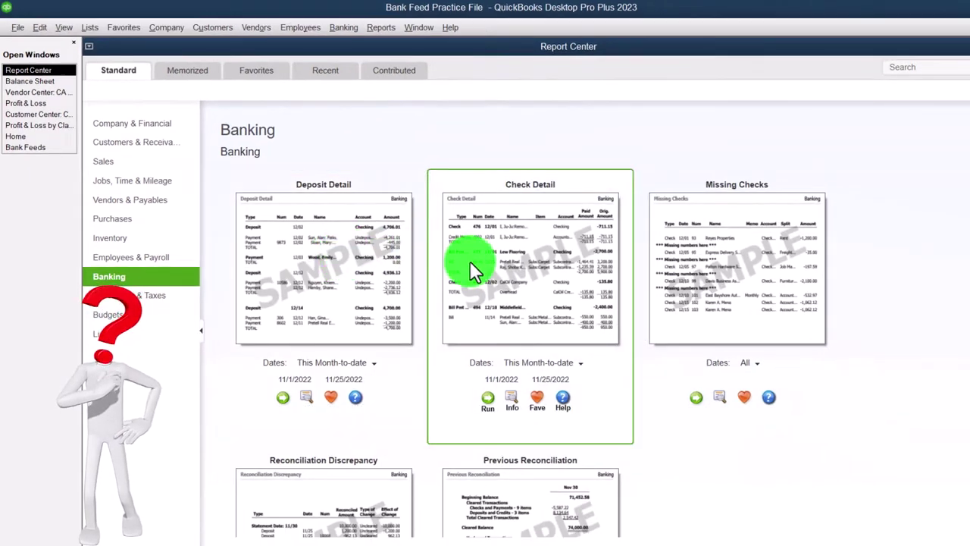
scroll(470, 261, "down", 4)
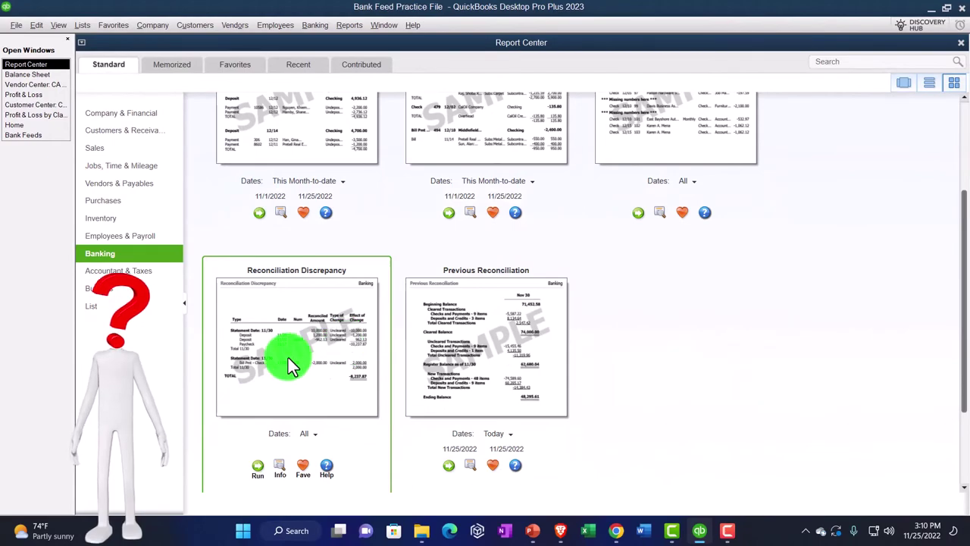
scroll(432, 359, "down", 1)
scroll(470, 318, "down", 1)
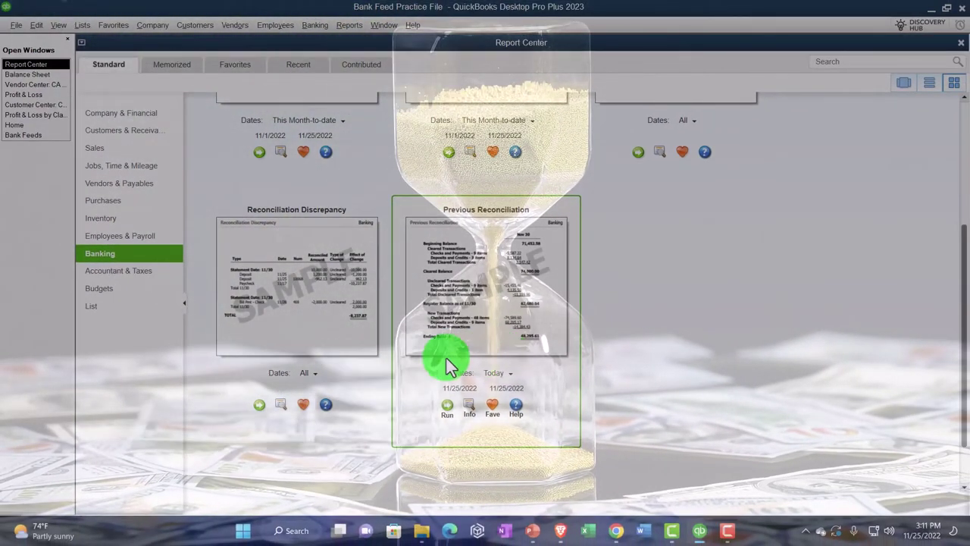
- Run the Trial Balance report from the Accountant & Taxes category for 01/01/22 to 12/31/22
left_click(134, 279)
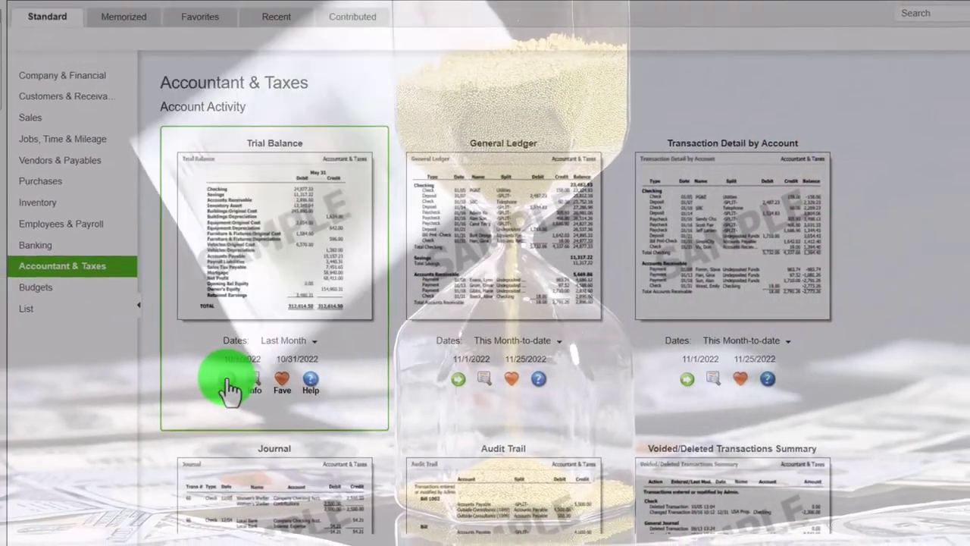
left_click(222, 381)
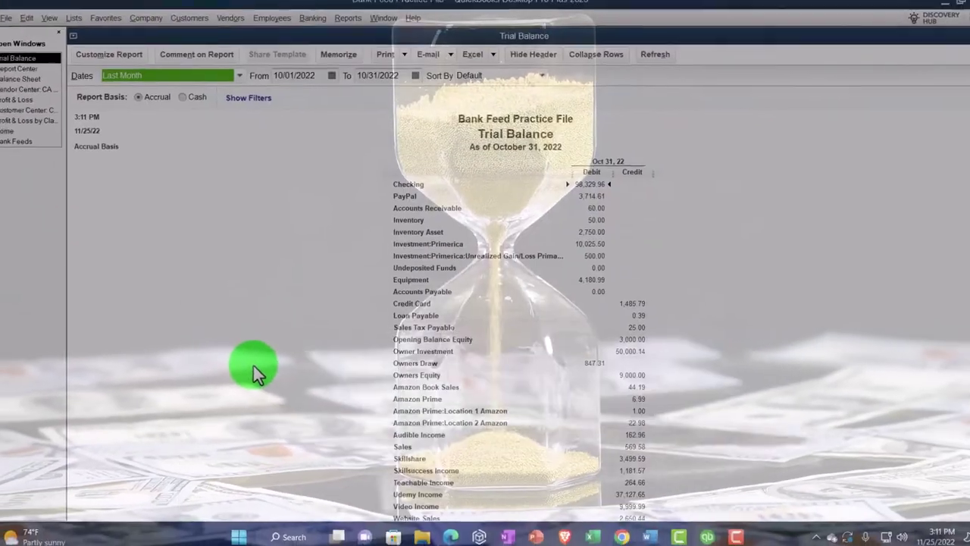
key("Tab")
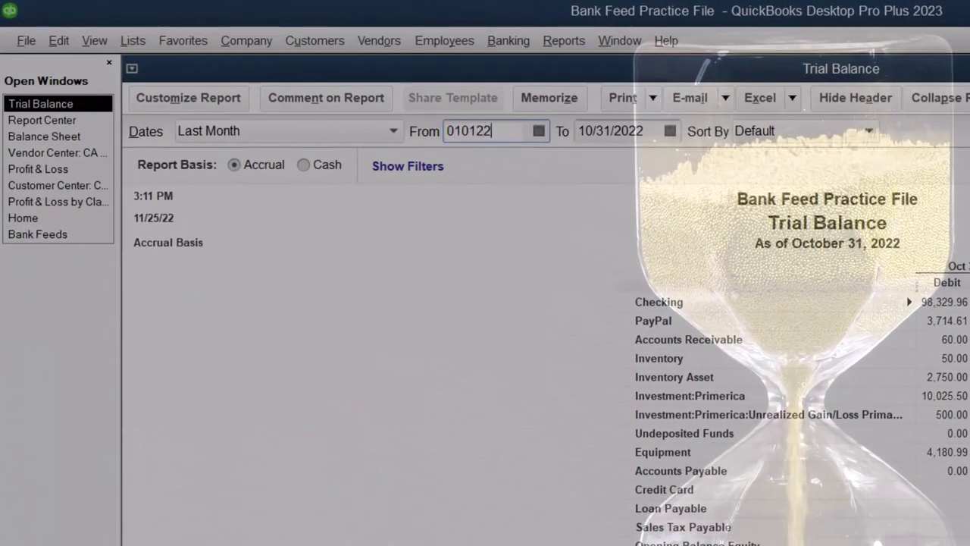
type("12/31/2022")
key("Tab")
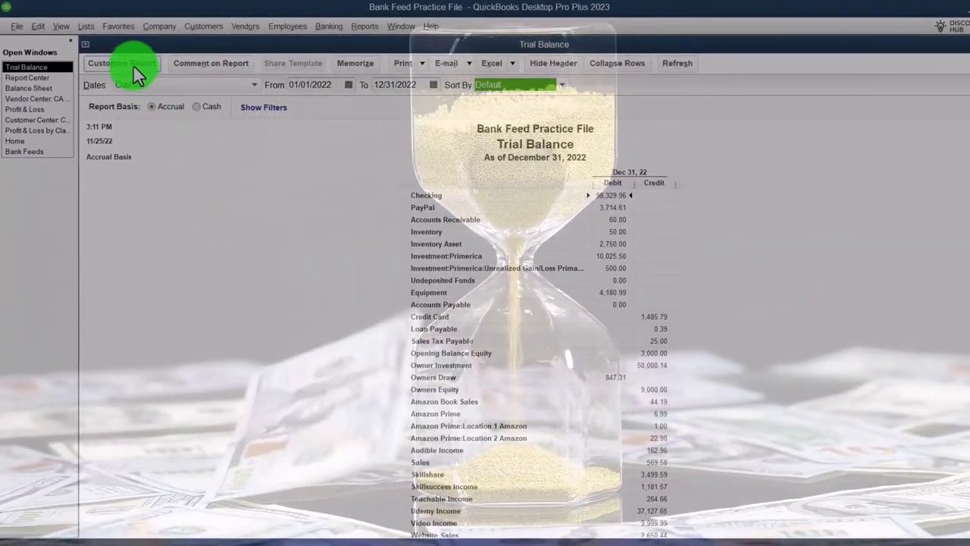
- Customize the Trial Balance report by setting the column label font to size 16 and applying it to all related fonts
left_click(133, 64)
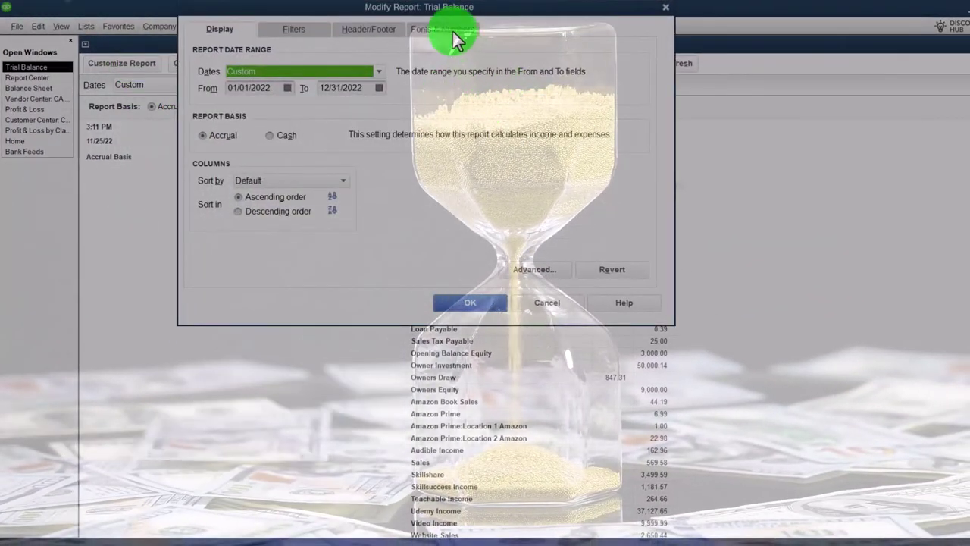
left_click(455, 32)
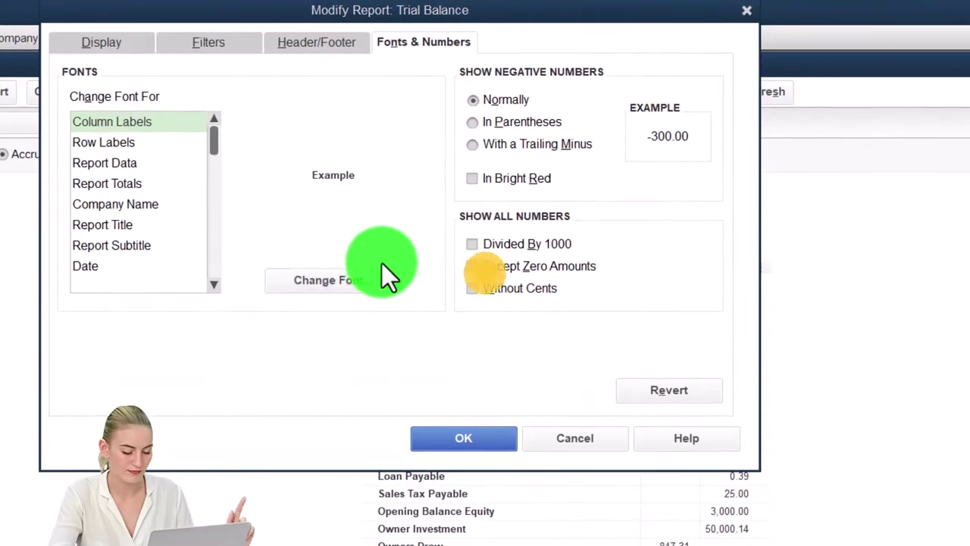
left_click(379, 248)
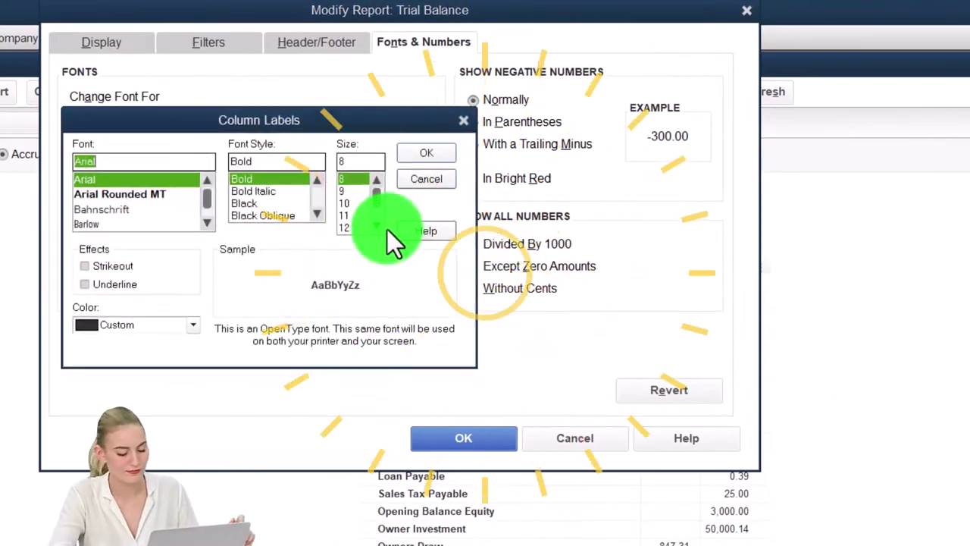
left_click(377, 227)
left_click(354, 223)
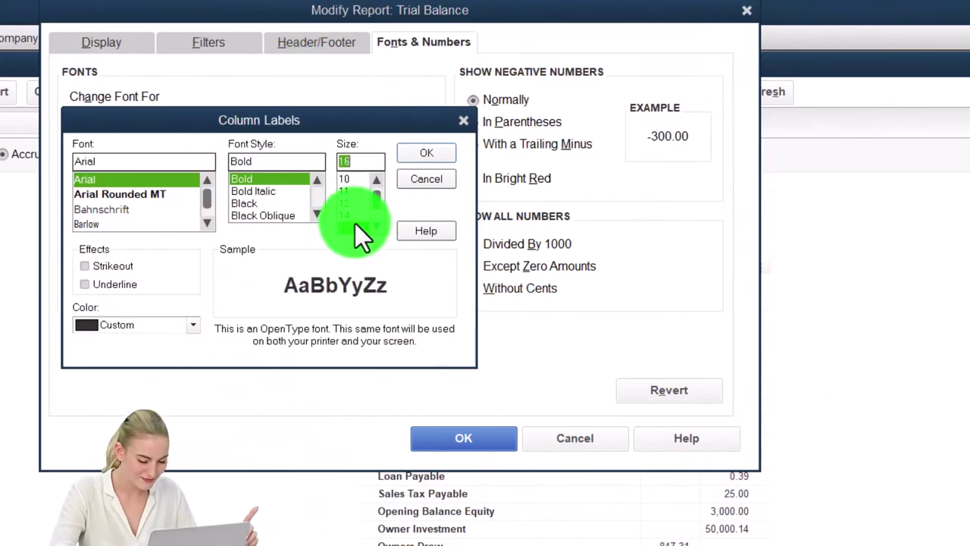
left_click(426, 152)
left_click(444, 246)
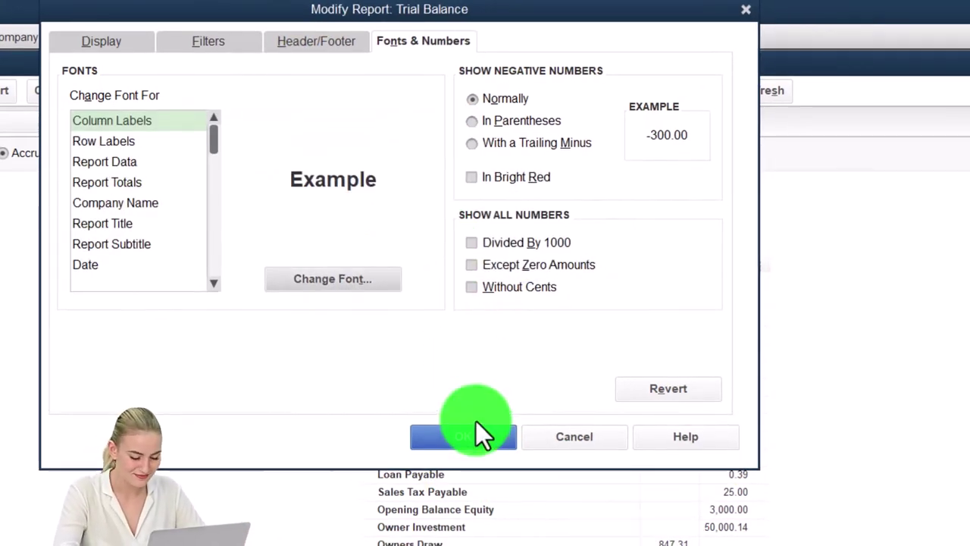
left_click(474, 435)
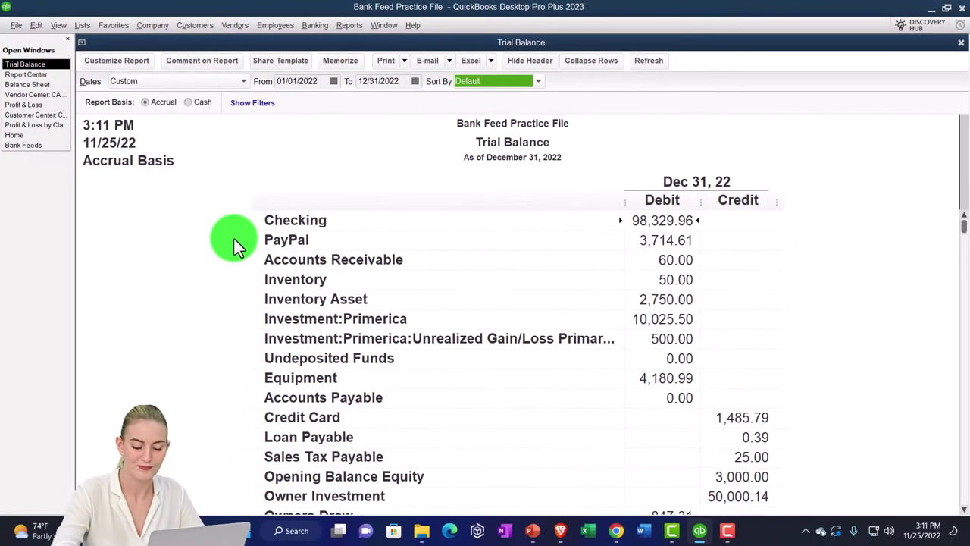
- Look through the Trial Balance's accounts down to the debit and credit totals
scroll(226, 235, "down", 3)
scroll(234, 241, "down", 1)
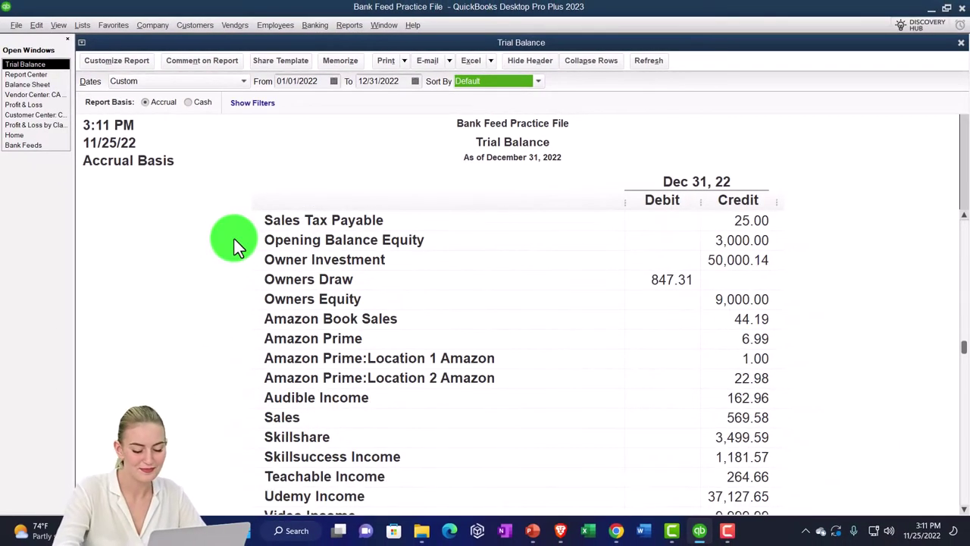
scroll(234, 241, "down", 2)
scroll(234, 239, "down", 4)
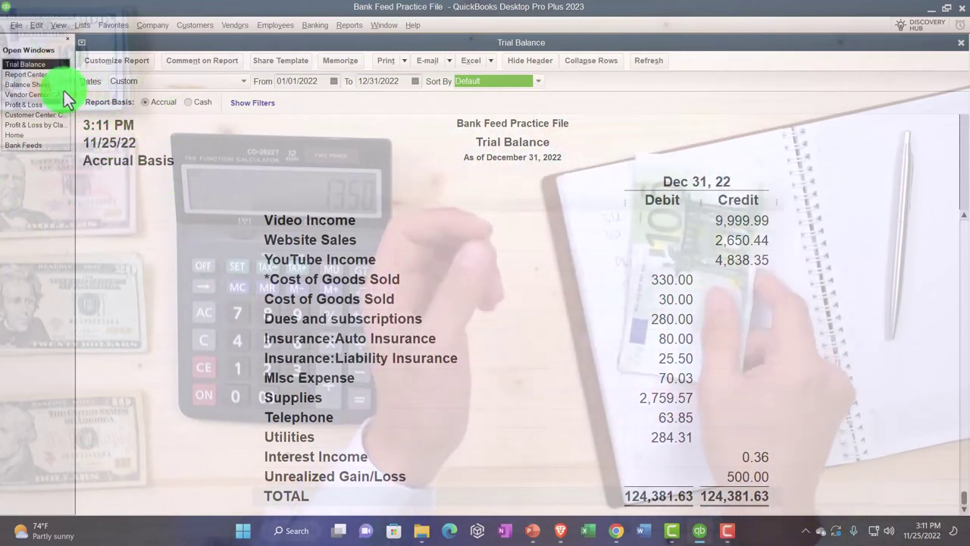
- Drill into the Checking account's transactions from the Trial Balance, then close the detail report
left_click(39, 75)
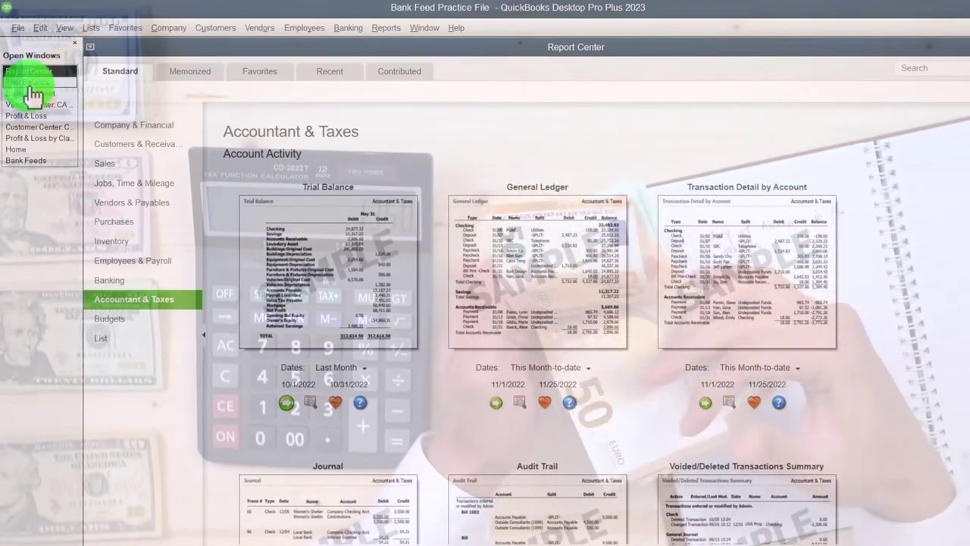
left_click(30, 83)
scroll(347, 266, "up", 9)
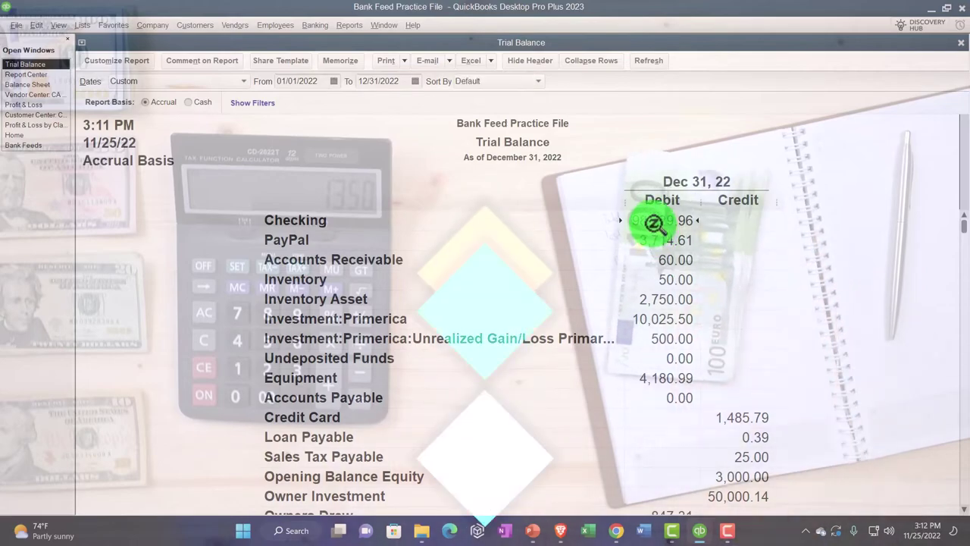
double_click(657, 220)
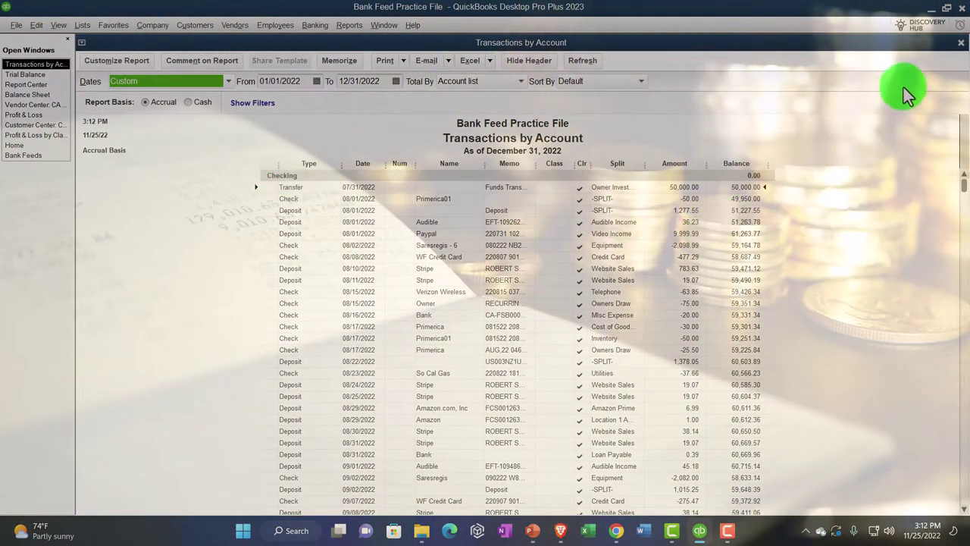
left_click(959, 44)
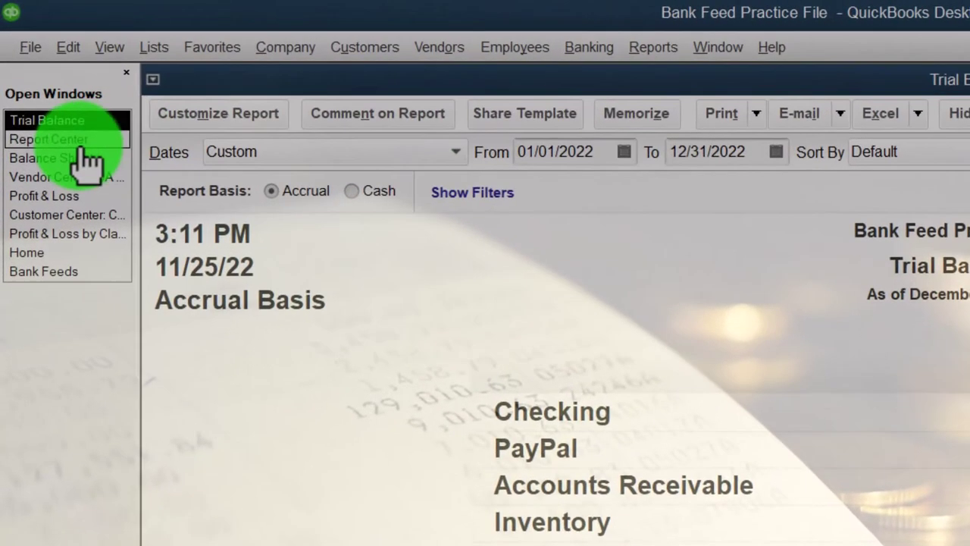
- Run the General Ledger report from the Accountant & Taxes category for 01/01/22 to 12/31/22
left_click(44, 75)
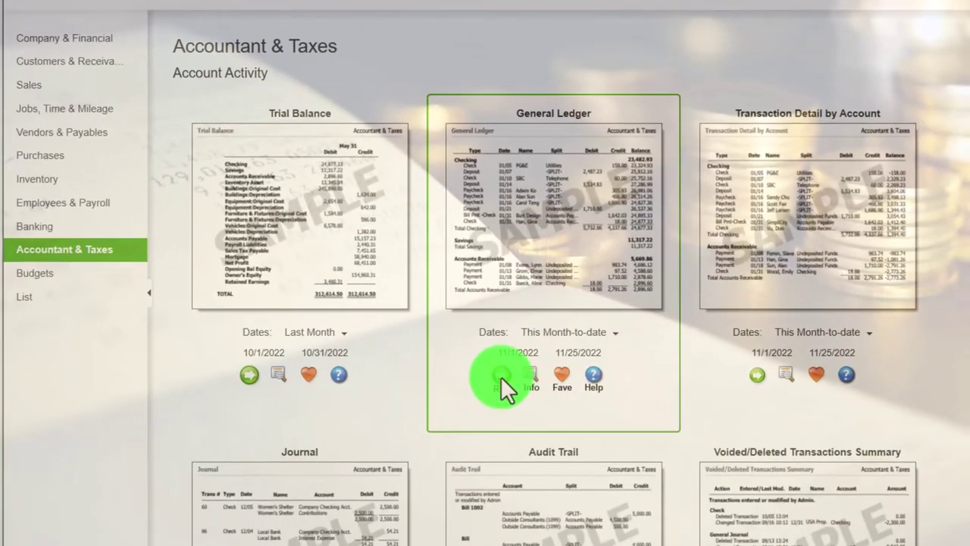
left_click(502, 375)
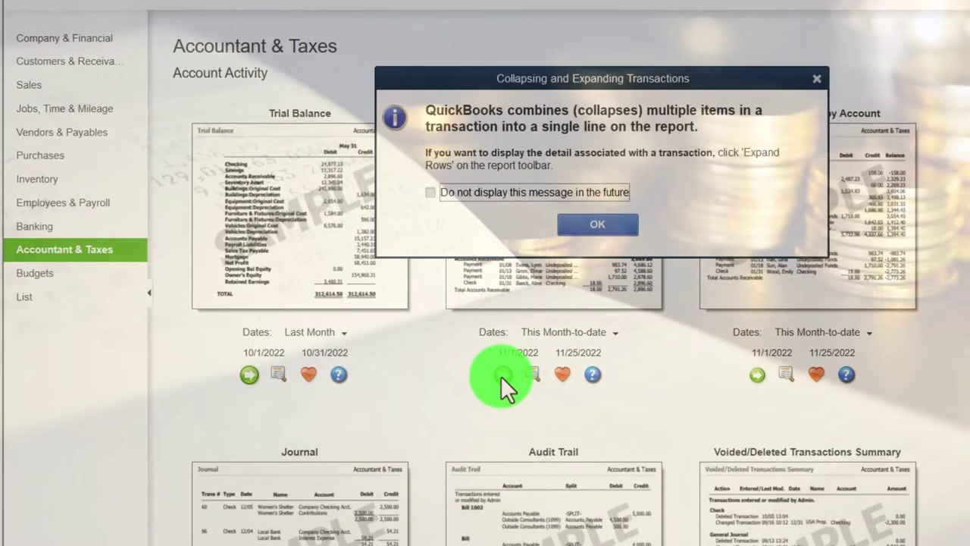
left_click(592, 222)
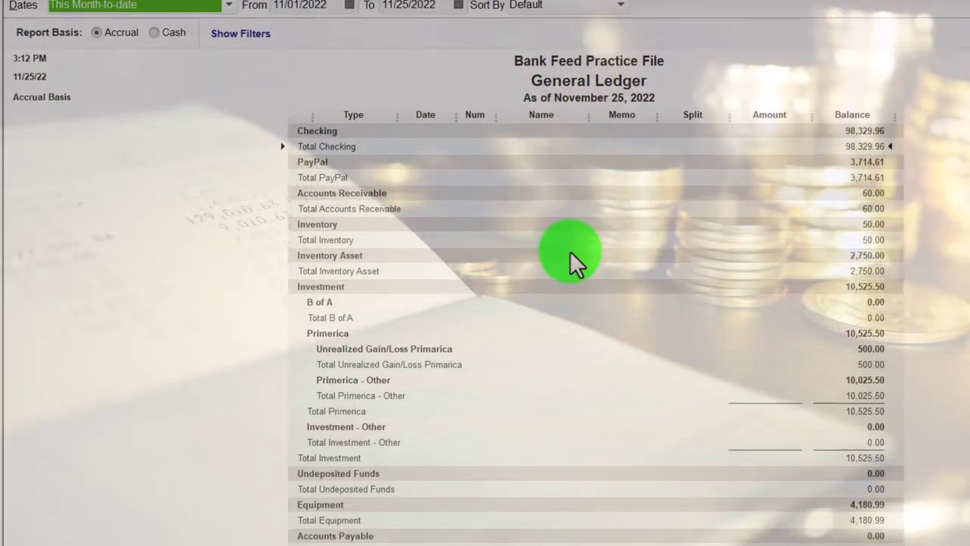
type("010122")
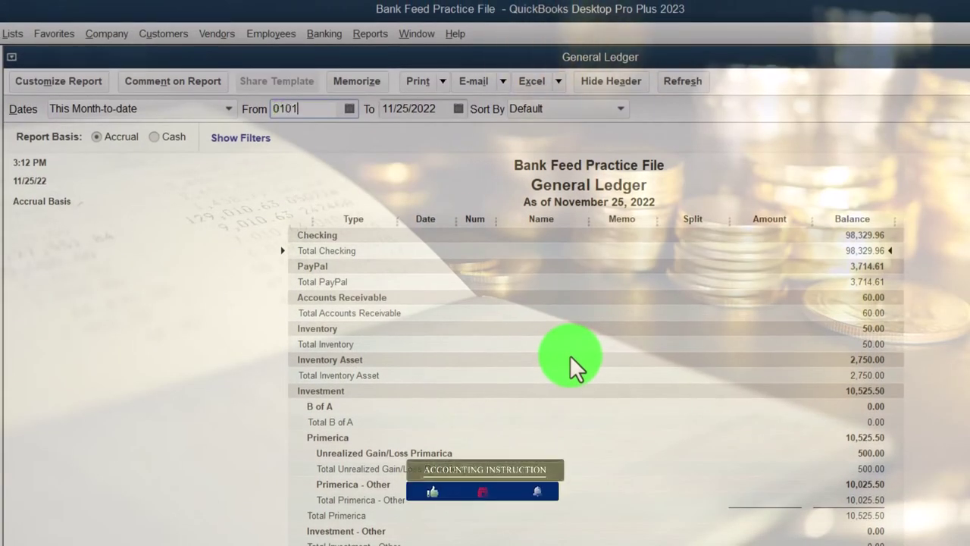
type("12/31/22")
key("Tab")
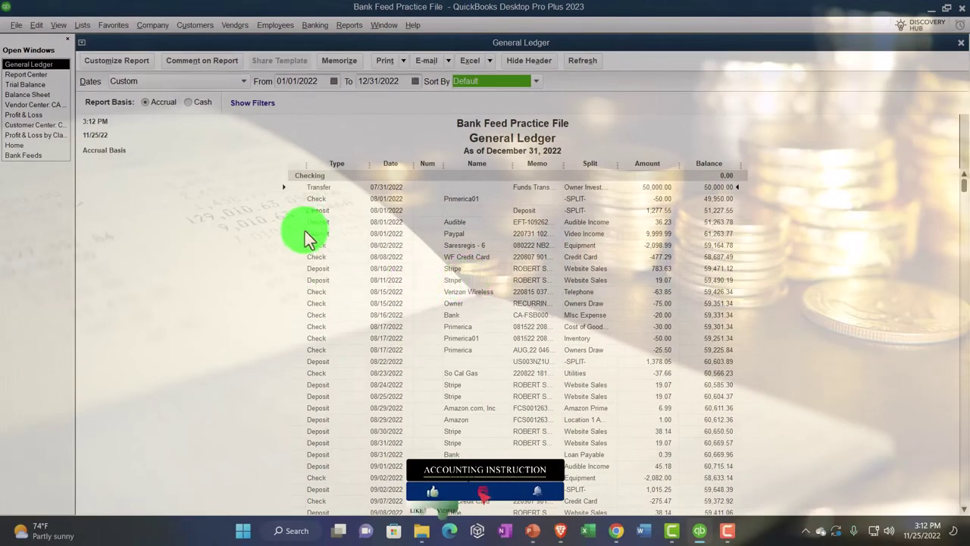
scroll(303, 250, "down", 20)
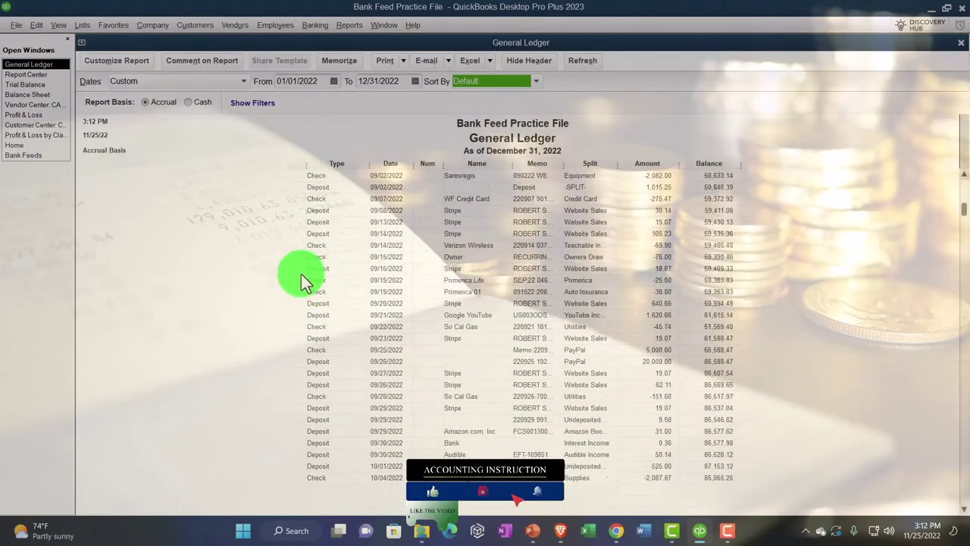
scroll(315, 309, "down", 15)
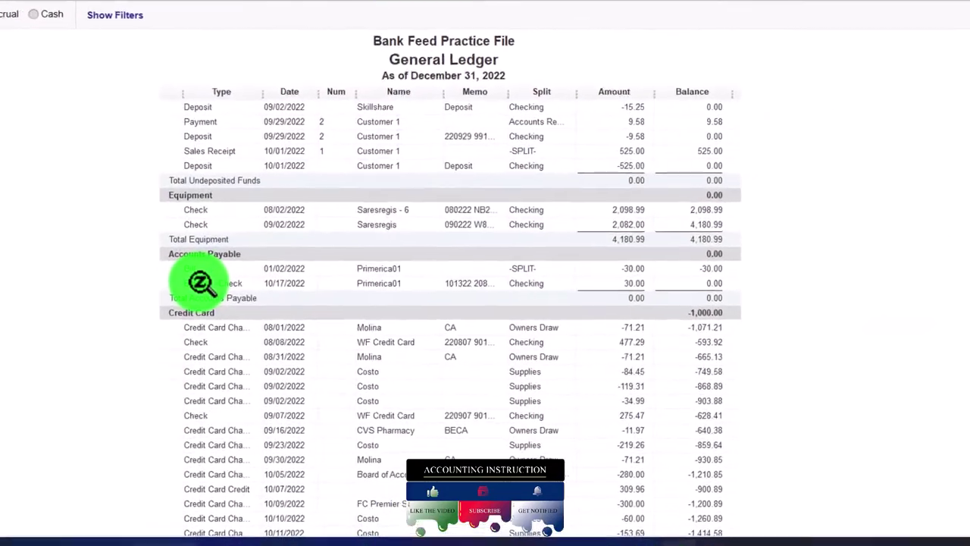
scroll(201, 283, "down", 5)
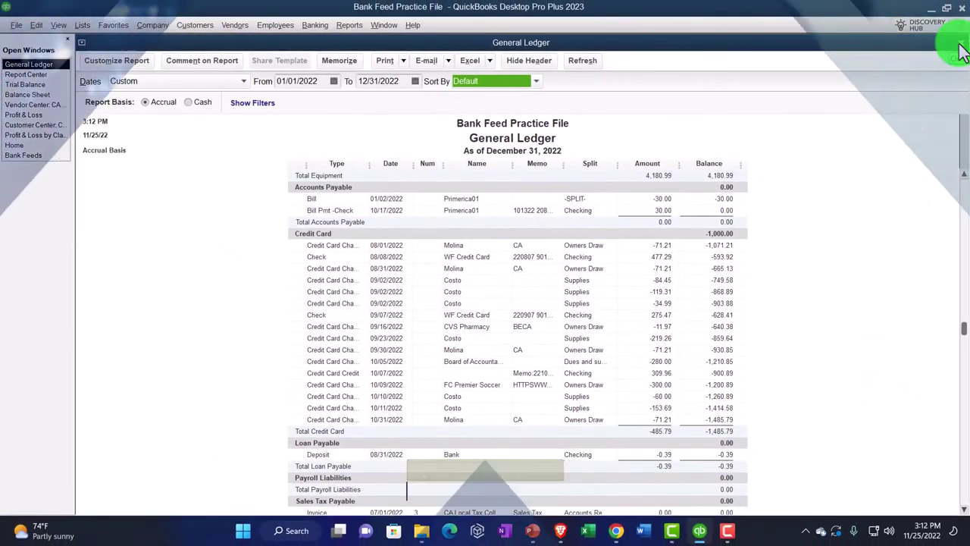
left_click(960, 43)
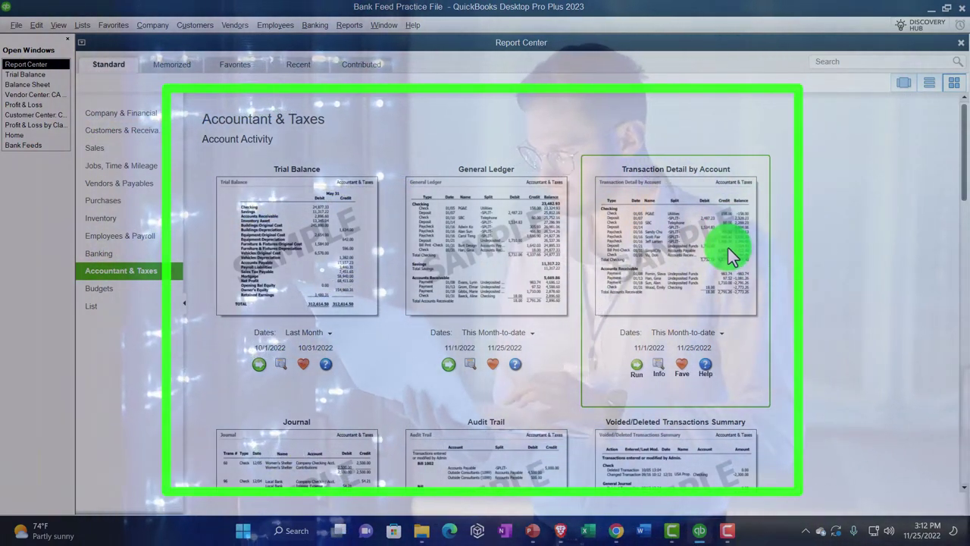
- Look over the remaining Accountant & Taxes reports, the Home page's workflow and the available Company commands
scroll(729, 248, "down", 5)
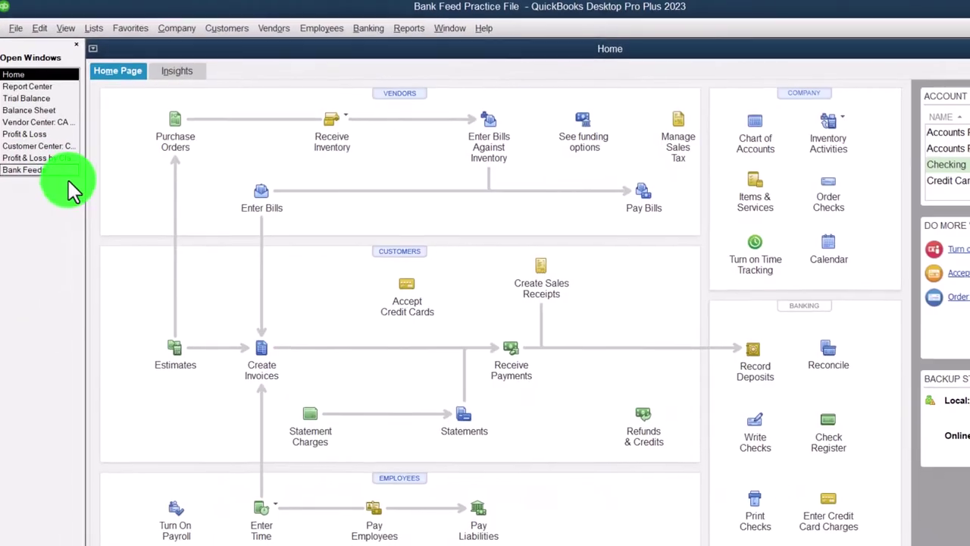
left_click(272, 195)
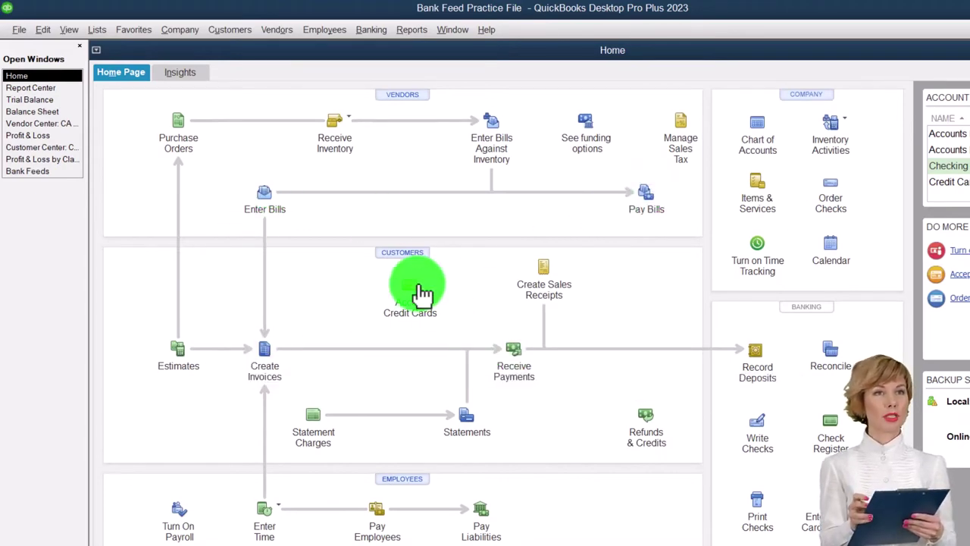
left_click(180, 30)
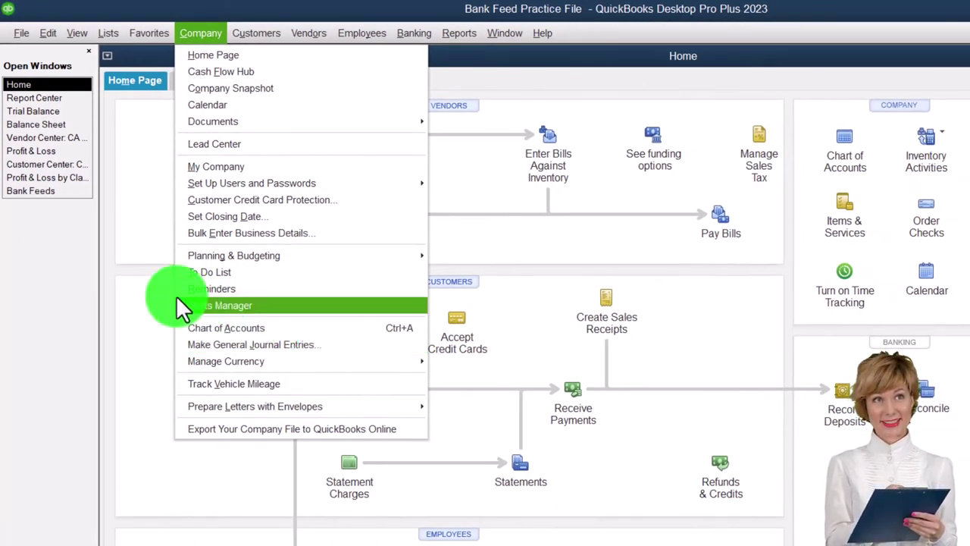
left_click(144, 303)
- Run the Journal report from the Report Center for 01/01/22 to 12/31/22
left_click(65, 98)
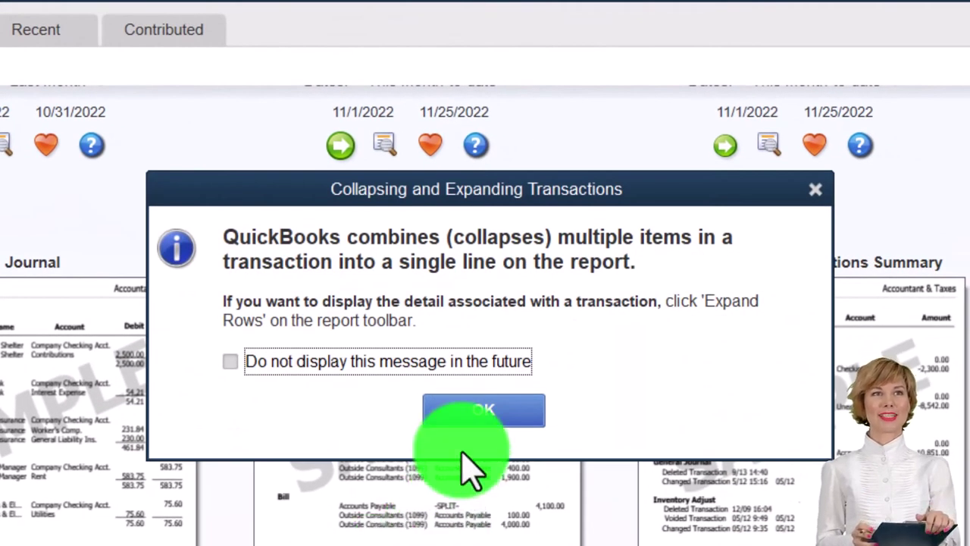
left_click(467, 423)
type("01")
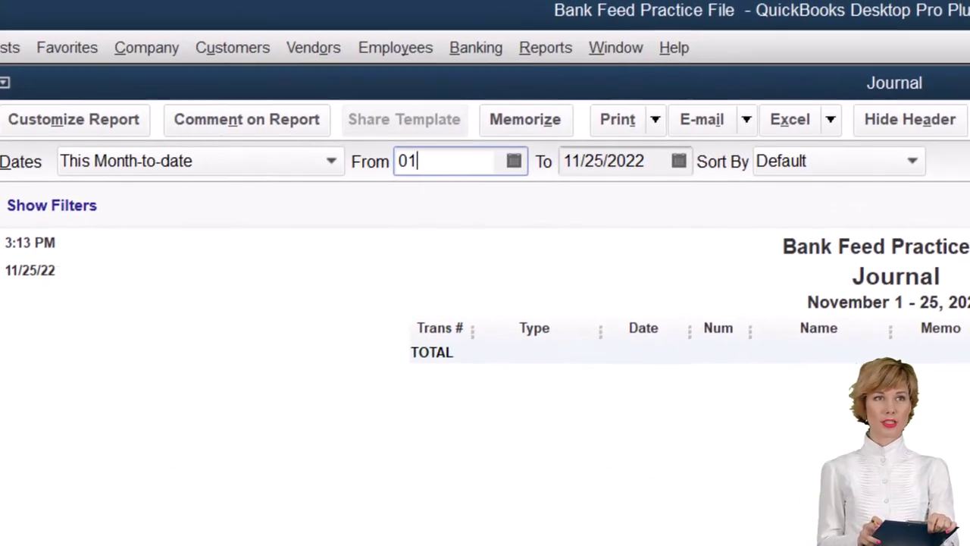
type("01212312022")
key("Tab")
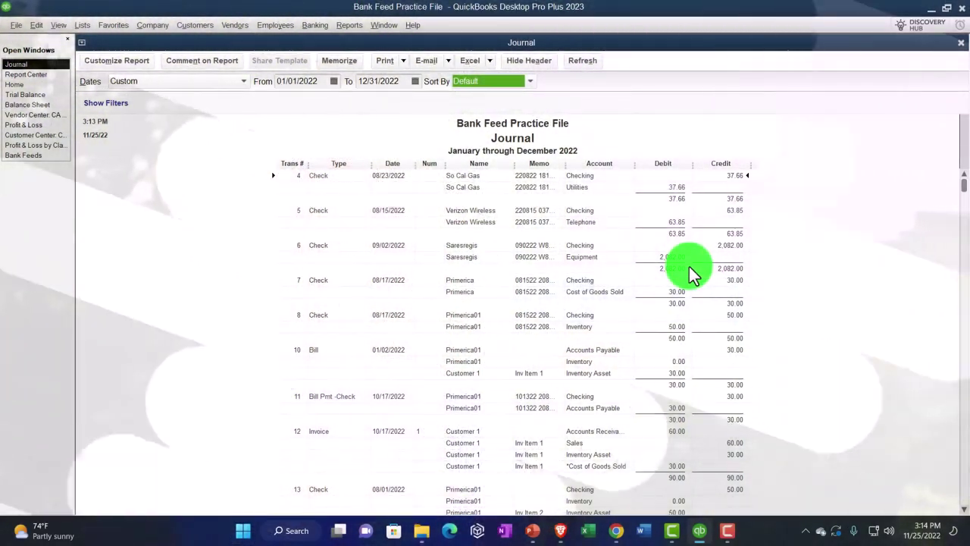
- Look through the Journal's transactions and the report's filter options, then close the customization dialog
scroll(689, 266, "down", 10)
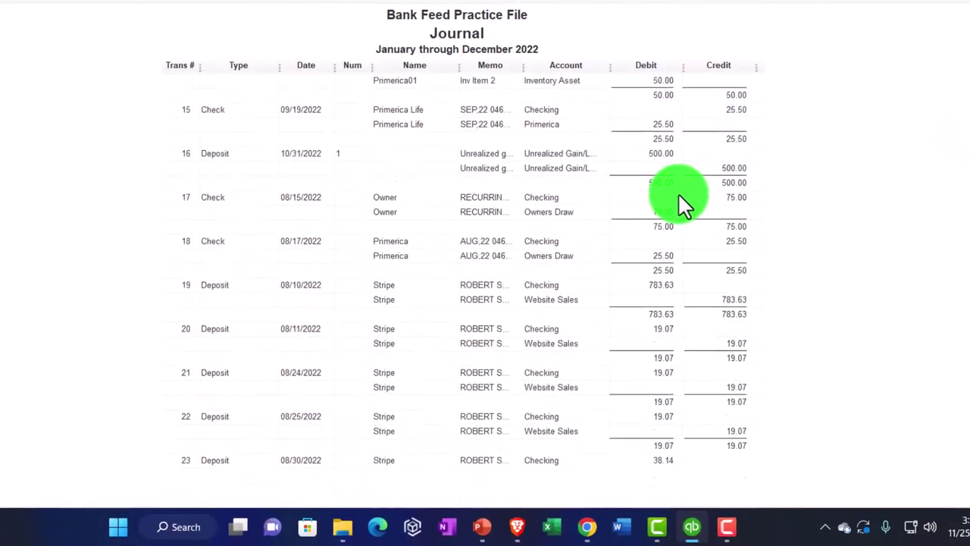
scroll(680, 196, "down", 10)
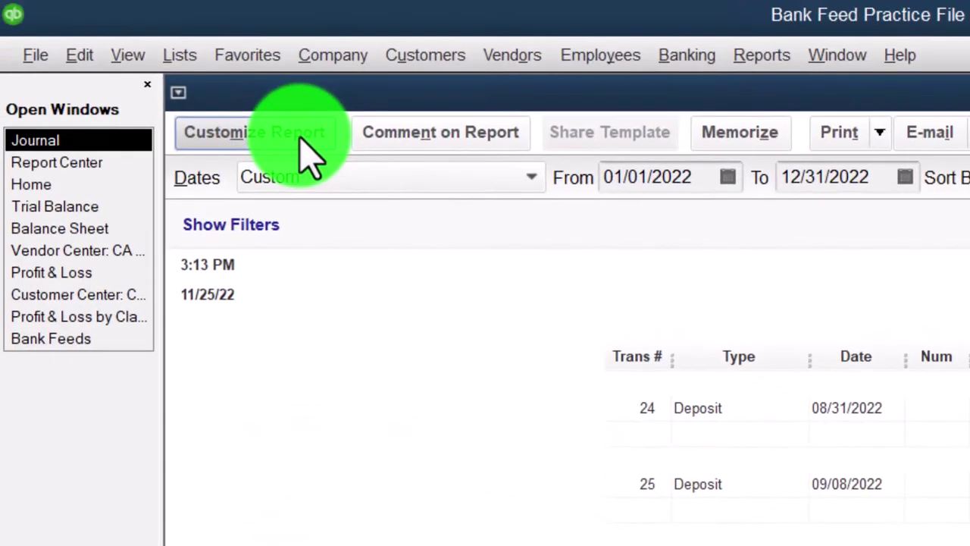
left_click(165, 51)
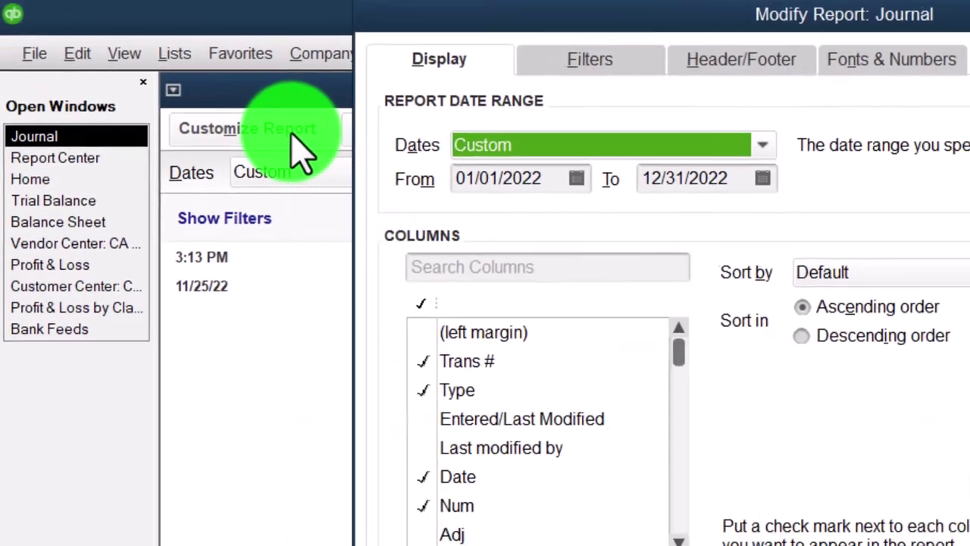
left_click(399, 0)
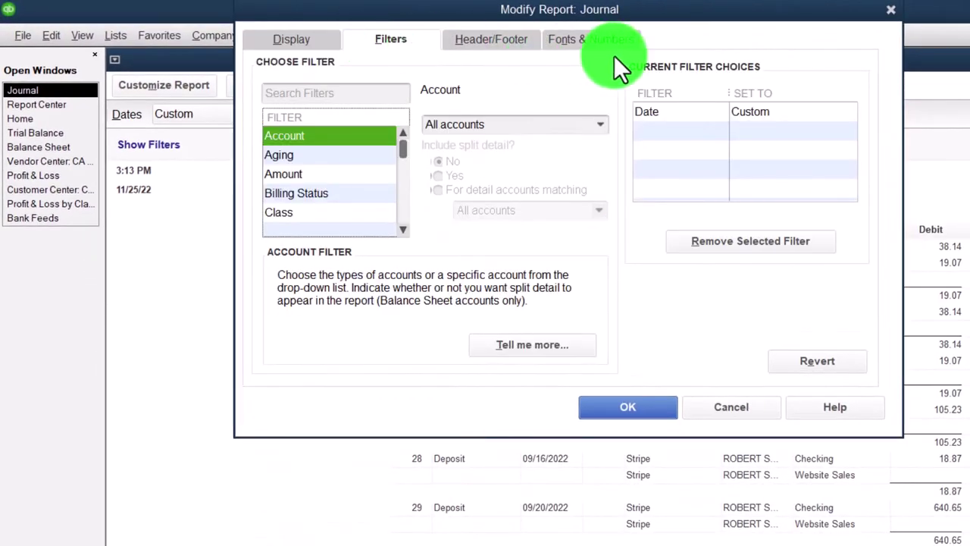
left_click(891, 13)
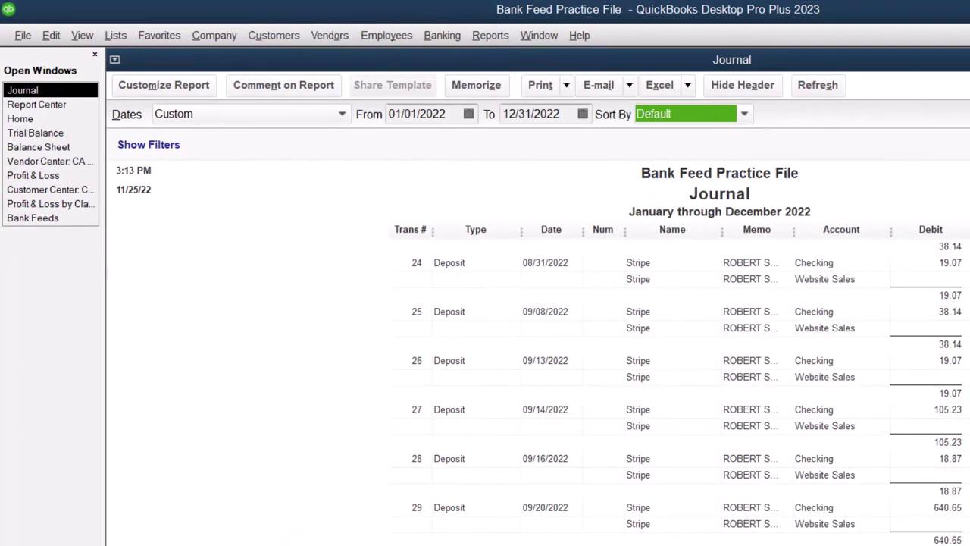
- Return to the Report Center and look over the Voided/Deleted Transactions and Transaction List by Date reports
left_click(36, 105)
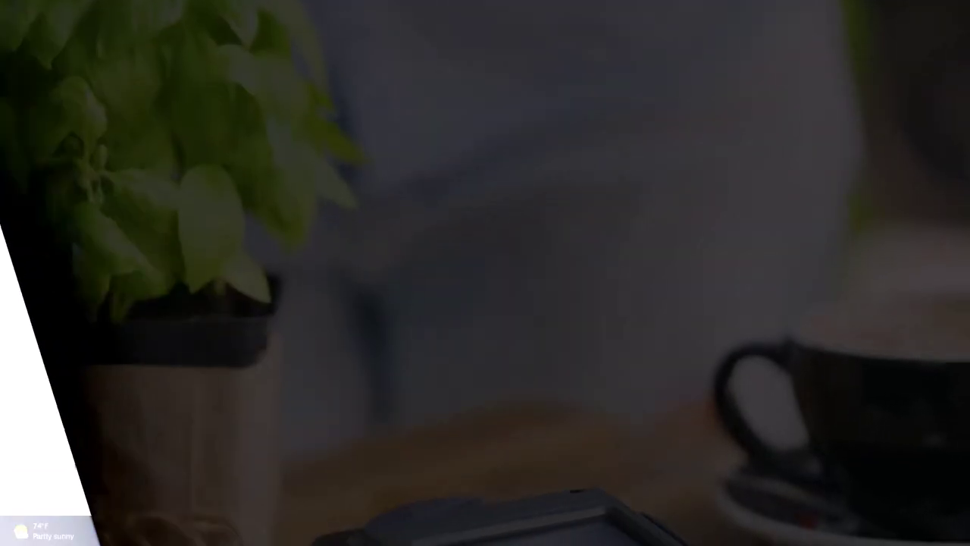
scroll(652, 322, "down", 1)
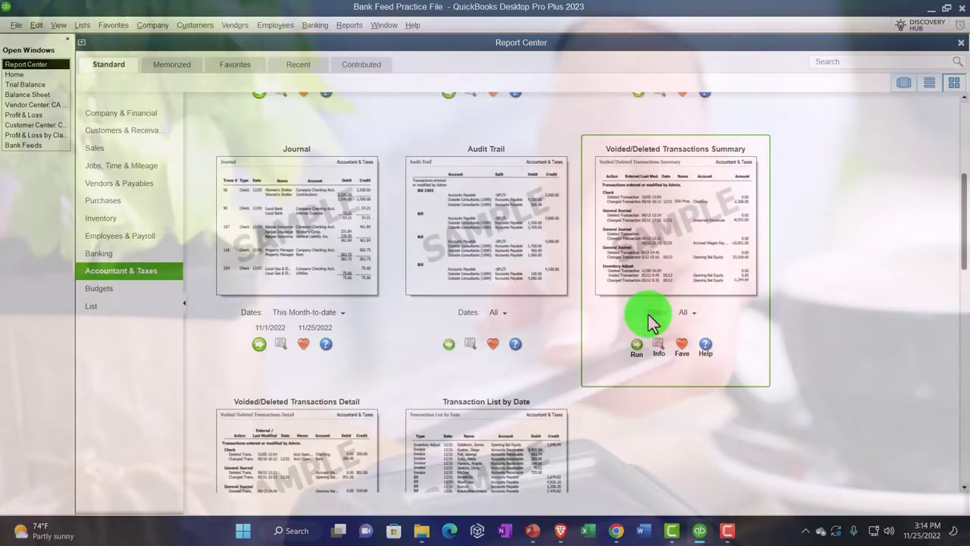
scroll(648, 314, "down", 3)
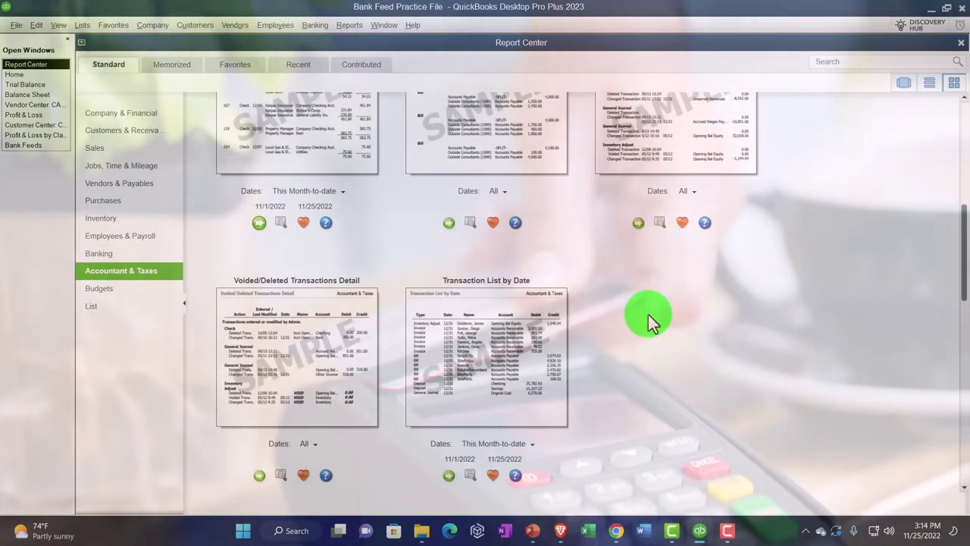
- Run the Transaction List by Date report from the Report Center for 01/01/2022 to 12/31/2022
scroll(623, 332, "down", 1)
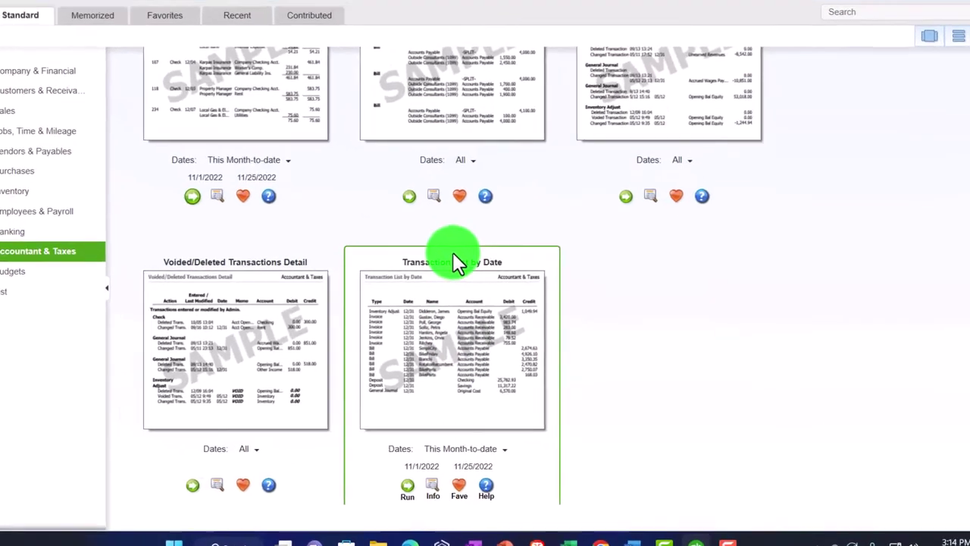
scroll(453, 252, "up", 3)
scroll(518, 382, "down", 2)
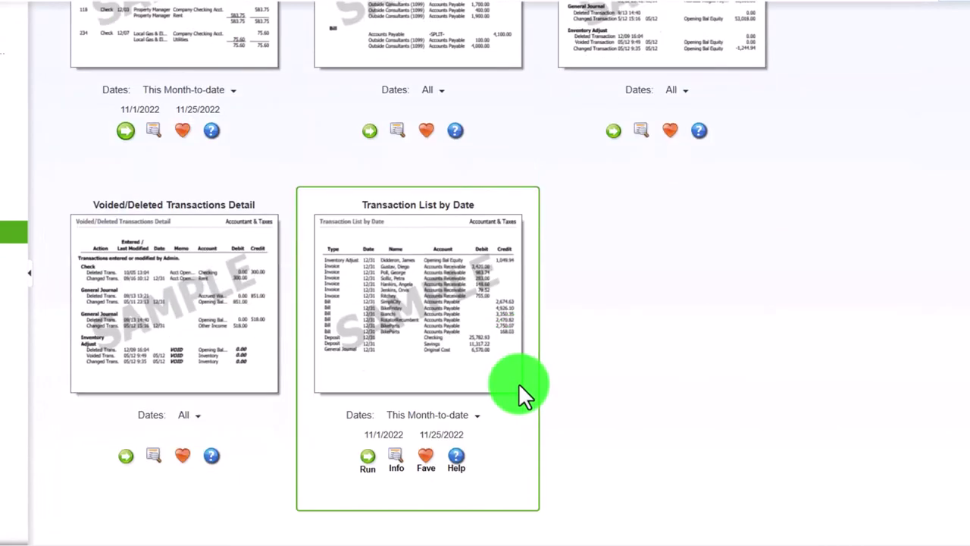
left_click(367, 458)
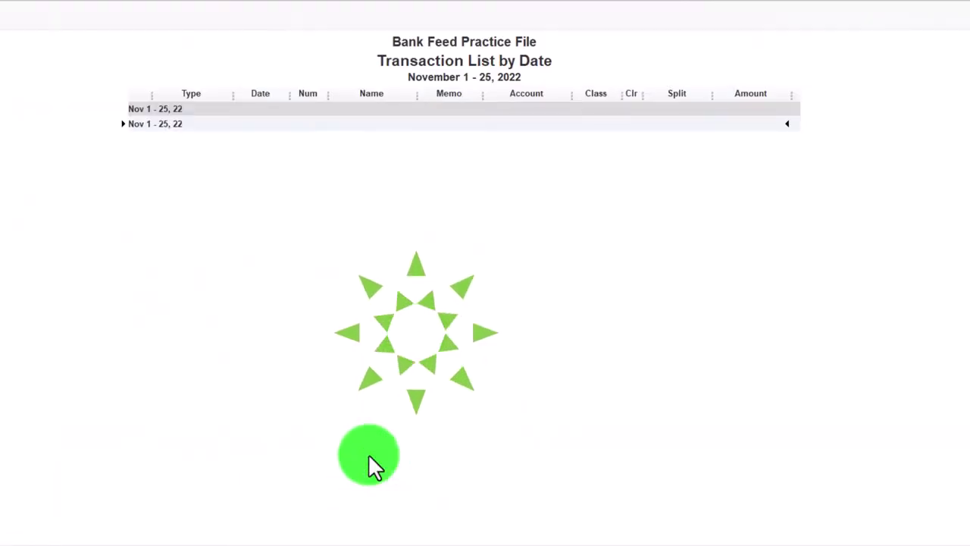
type("0101")
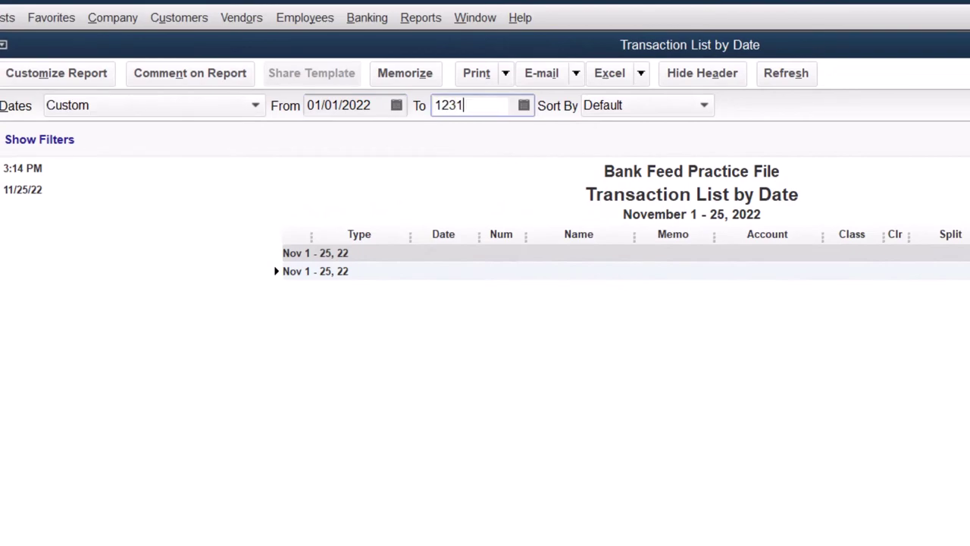
key("Tab")
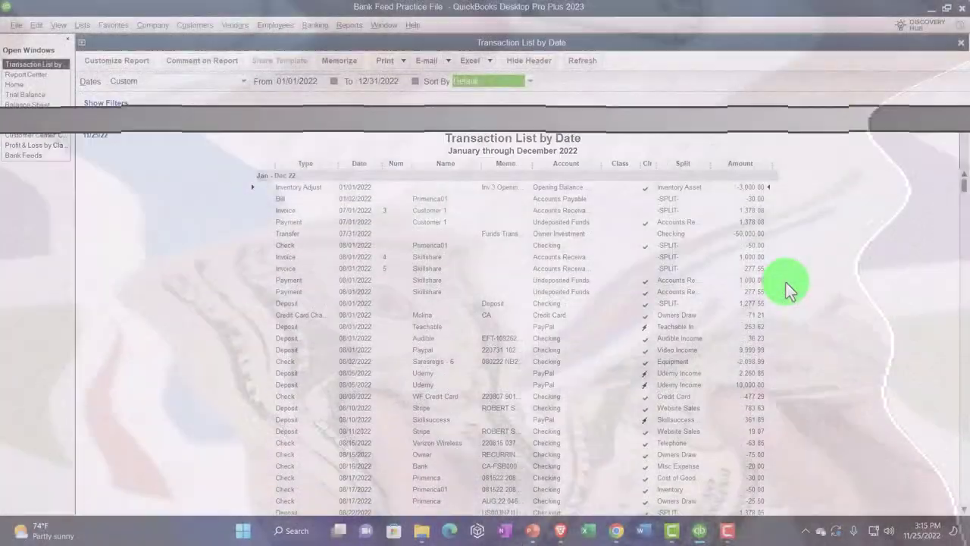
- Look through the 2022 transactions in the Transaction List by Date report, then close the report
scroll(786, 286, "down", 4)
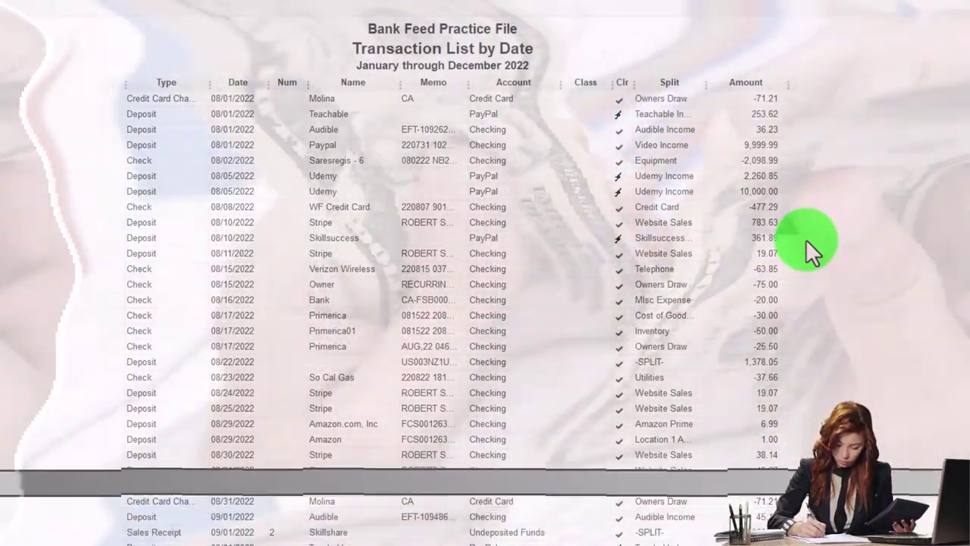
scroll(806, 239, "down", 2)
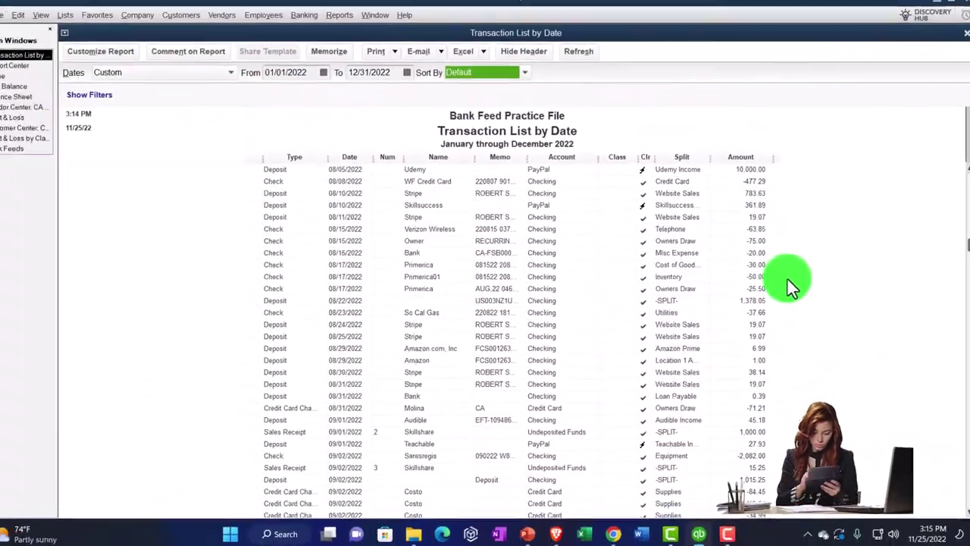
scroll(786, 278, "down", 3)
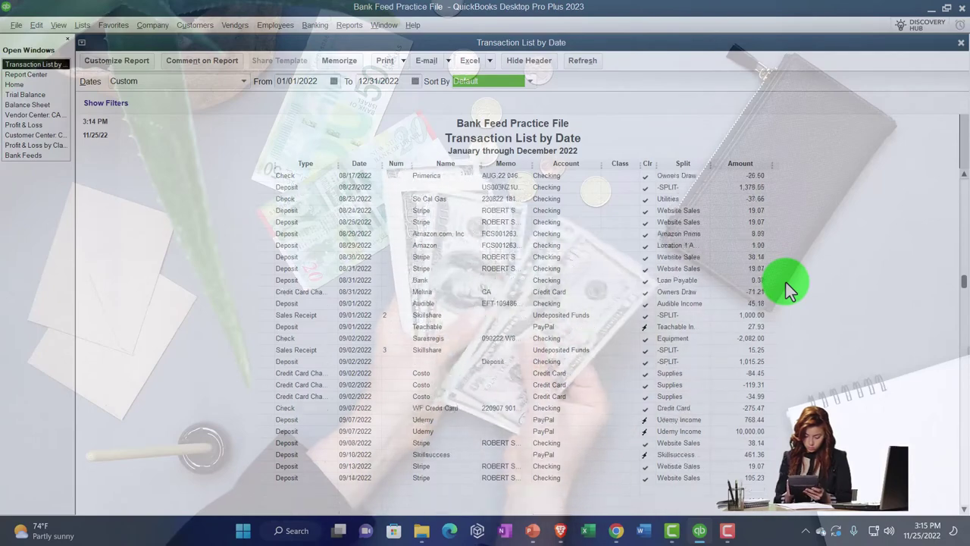
scroll(785, 282, "down", 1)
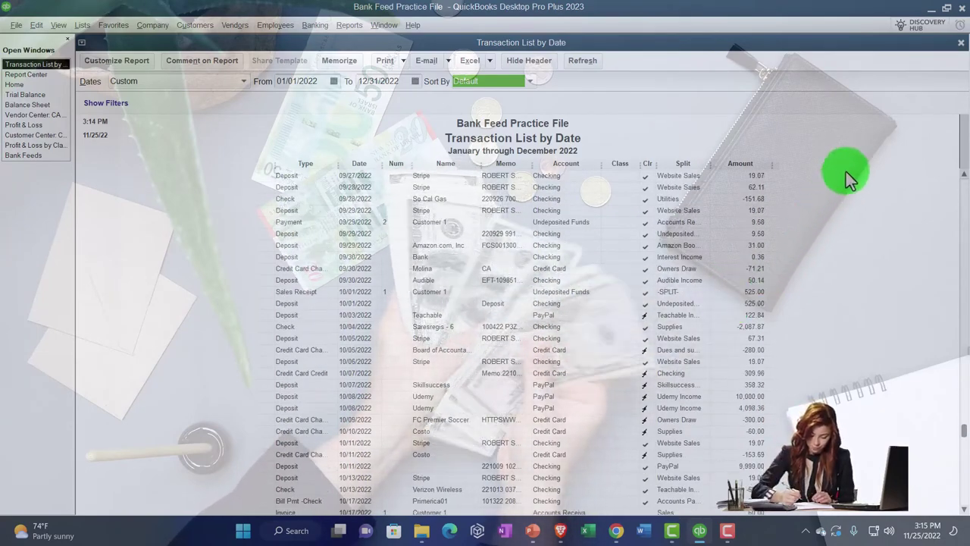
left_click(960, 44)
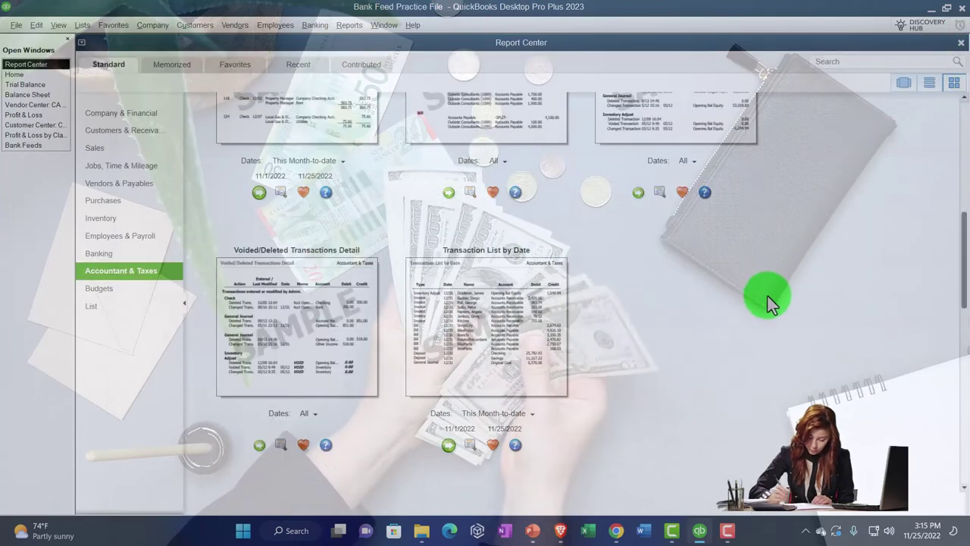
- Look over the Listing and Income Tax reports under Accountant & Taxes, then show the Budgets report category
scroll(763, 310, "down", 3)
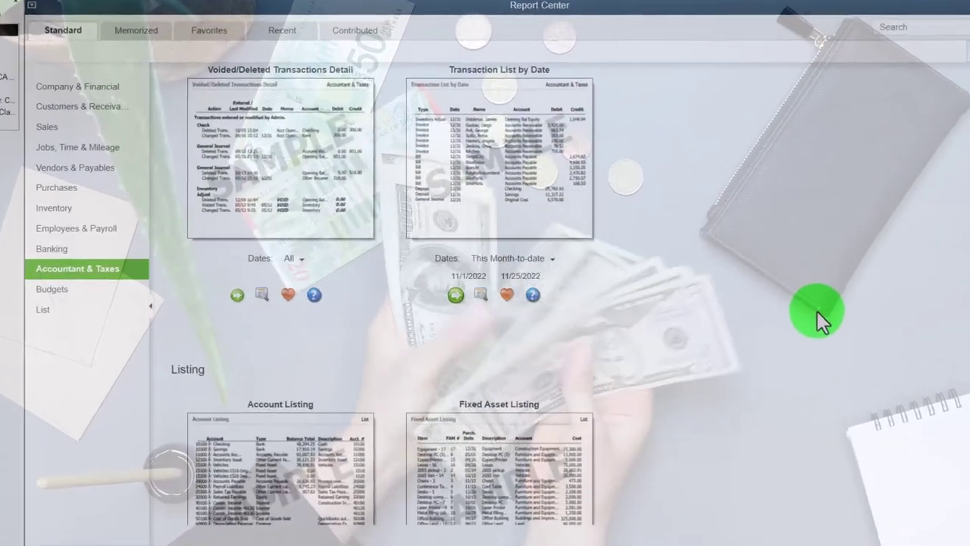
scroll(844, 313, "down", 3)
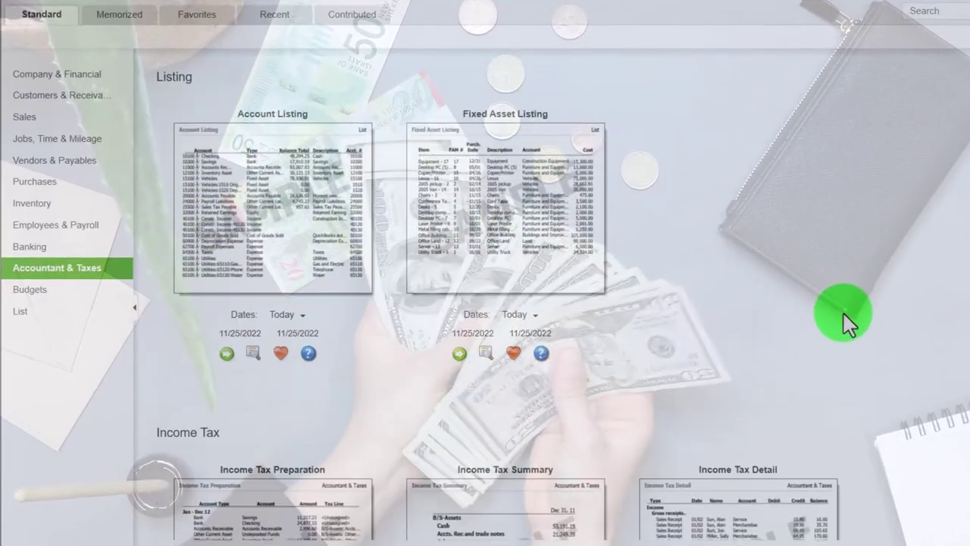
scroll(715, 317, "down", 3)
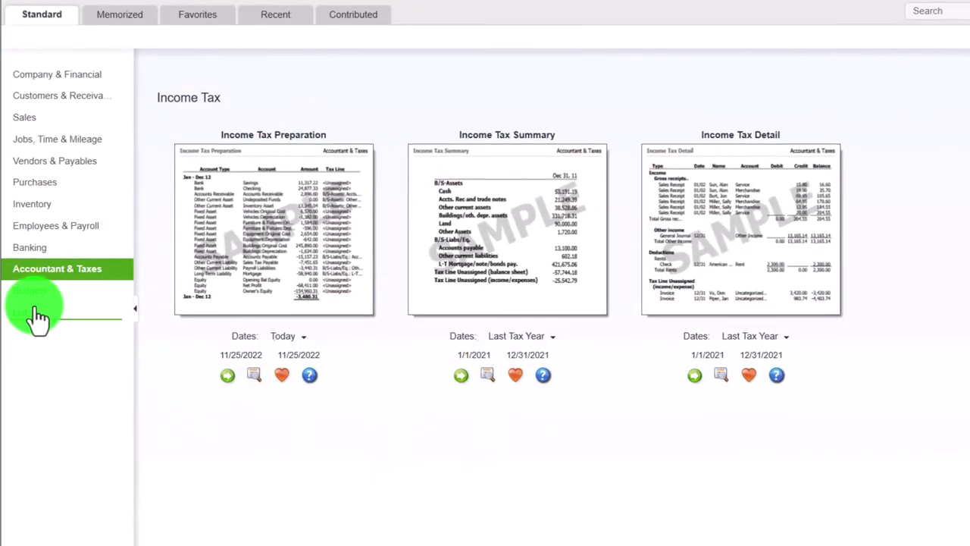
left_click(44, 370)
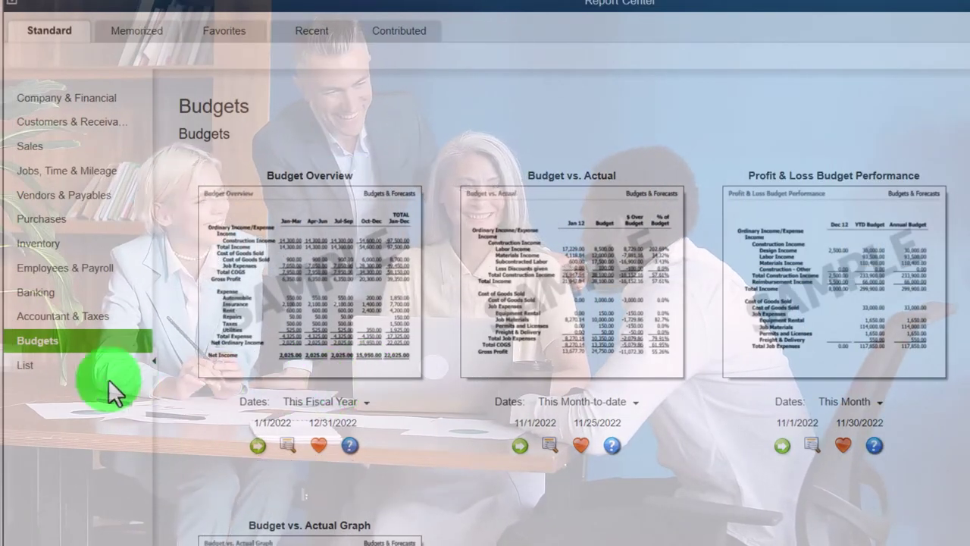
- Look over the List category's customer, vendor, employee, other names and listing reports, then return to the open Balance Sheet
left_click(43, 376)
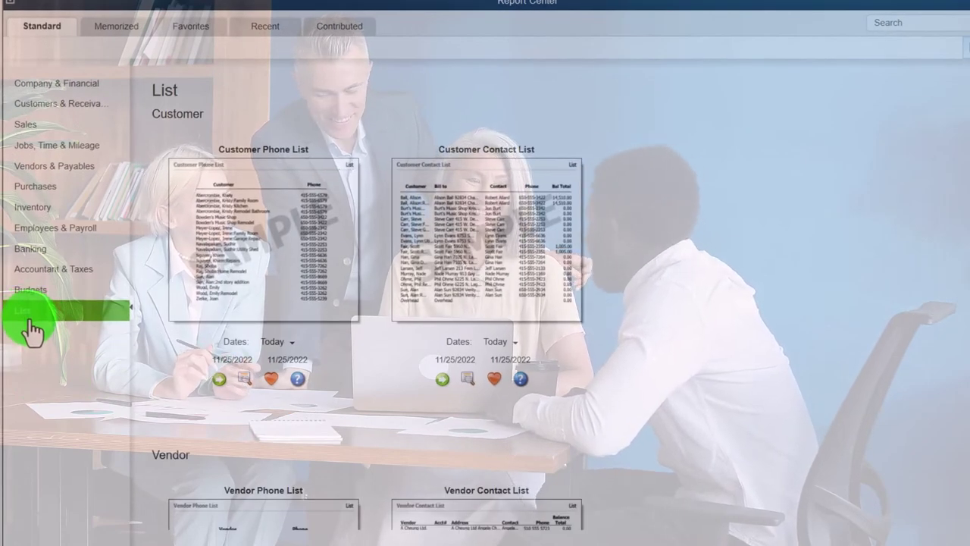
scroll(278, 302, "down", 5)
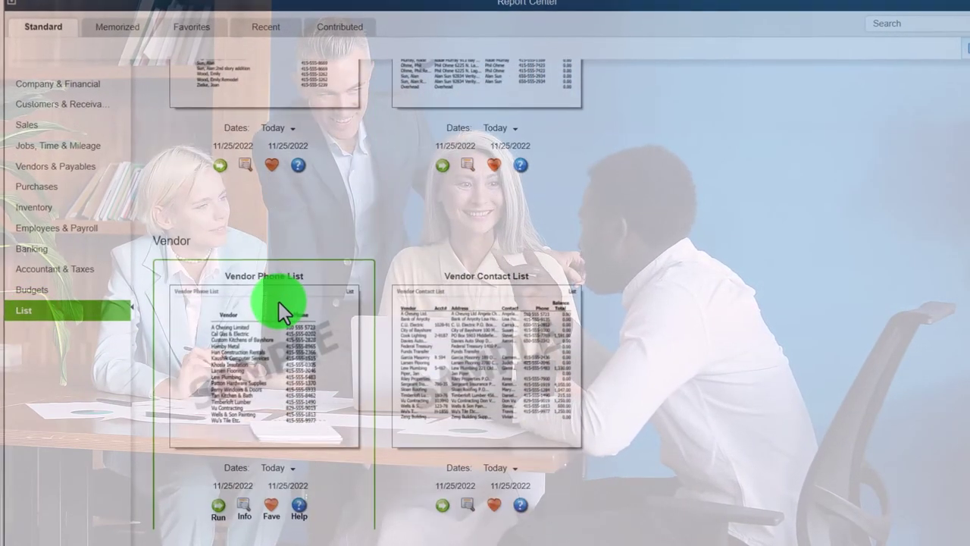
scroll(299, 300, "down", 5)
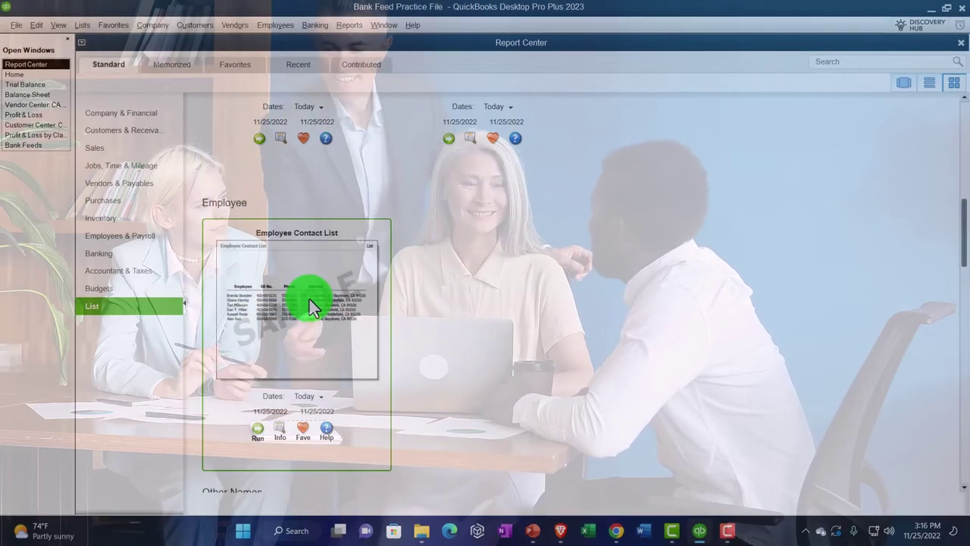
scroll(309, 298, "down", 5)
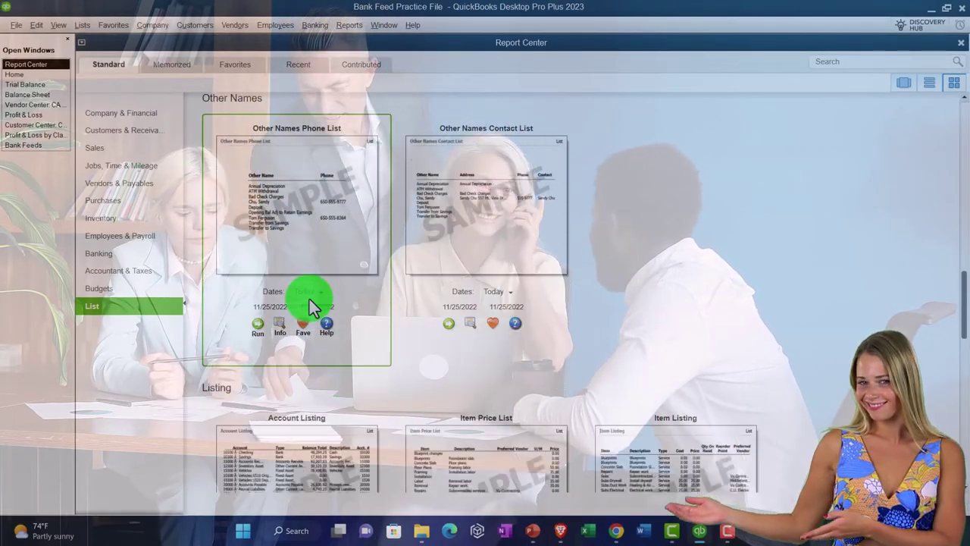
scroll(309, 298, "down", 3)
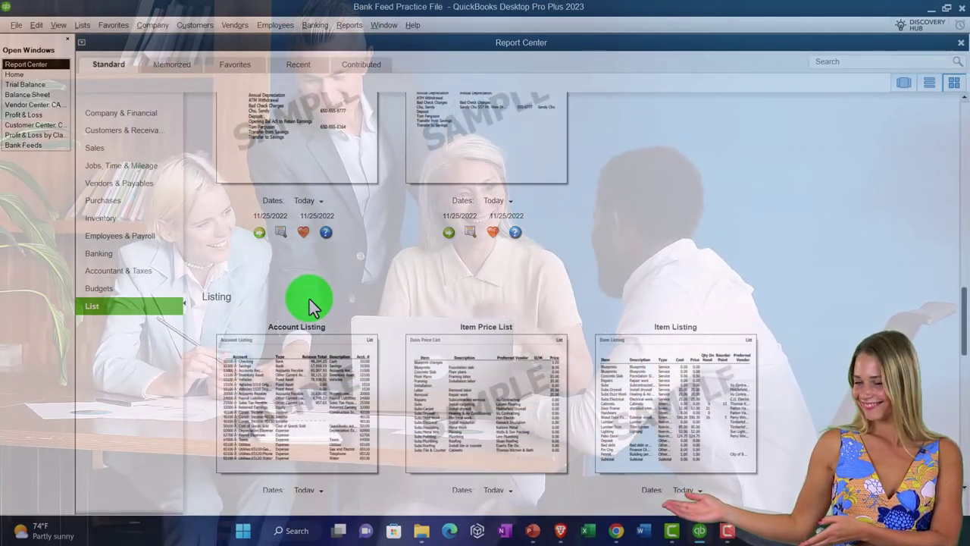
scroll(309, 299, "down", 5)
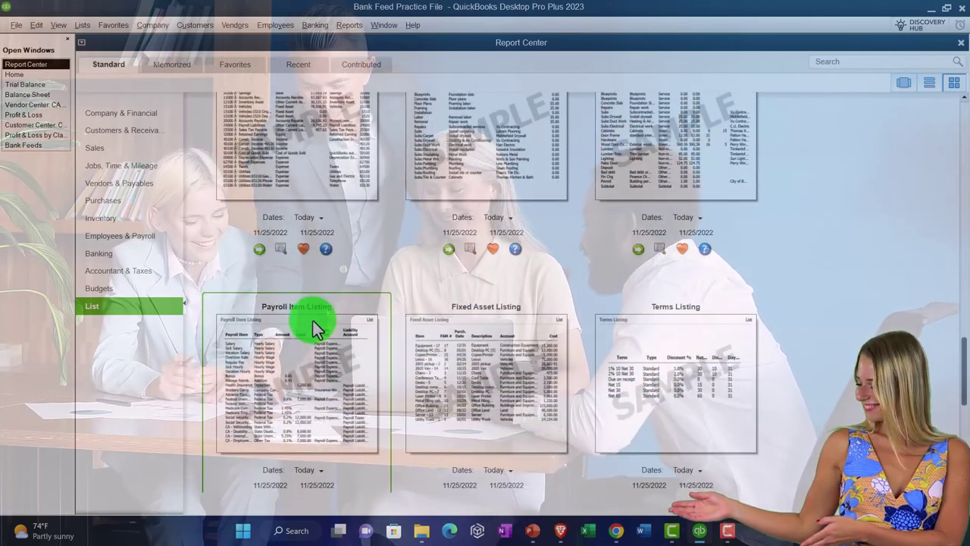
left_click(34, 95)
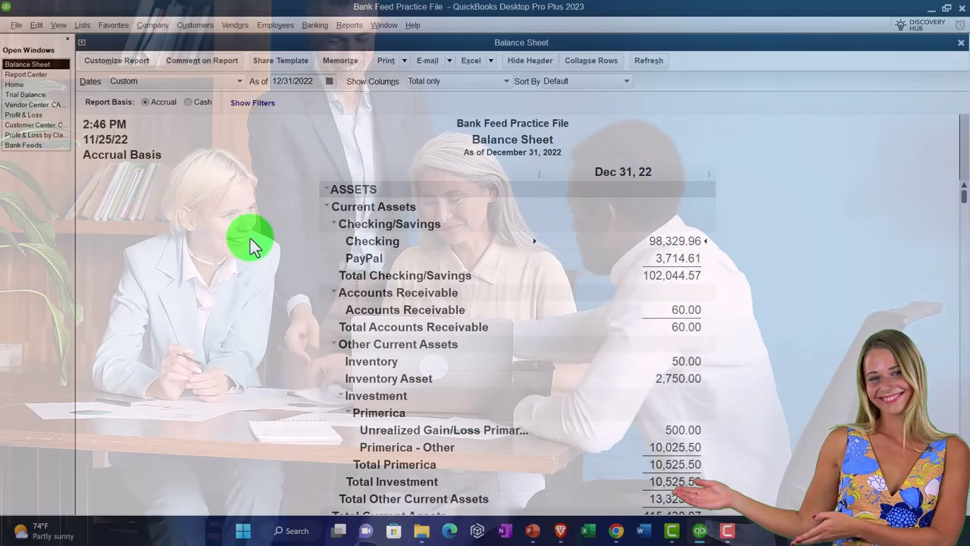